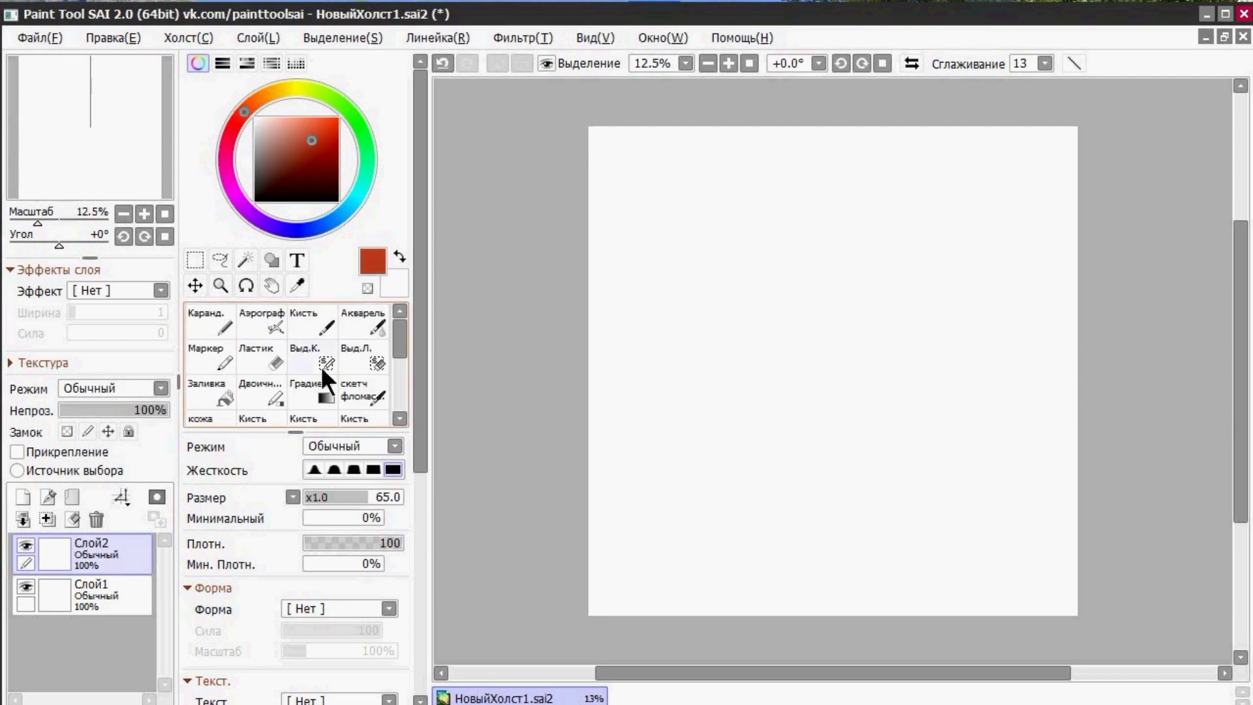
- Handwrite the heading "Кисти которые я буду использовать" in black across the canvas's upper part with the paper brush
click(318, 327)
mouse_move(418, 361)
mouse_down()
mouse_move(411, 490)
mouse_move(436, 304)
mouse_move(400, 389)
mouse_up()
click(261, 358)
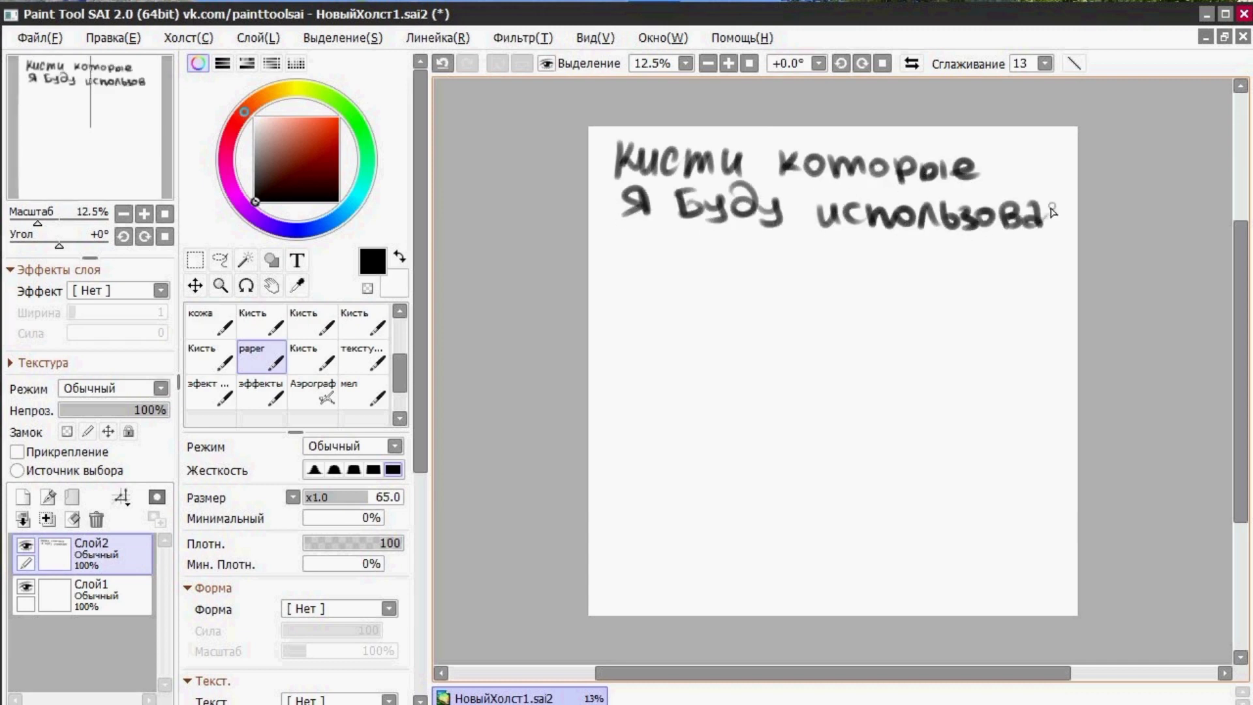
drag(1052, 208, 1049, 224)
drag(1043, 206, 1059, 205)
drag(1062, 203, 1060, 222)
- Write the number "1." below the heading with the basic Кисть brush at size 100
drag(400, 372, 400, 333)
click(313, 324)
drag(631, 275, 637, 286)
click(650, 283)
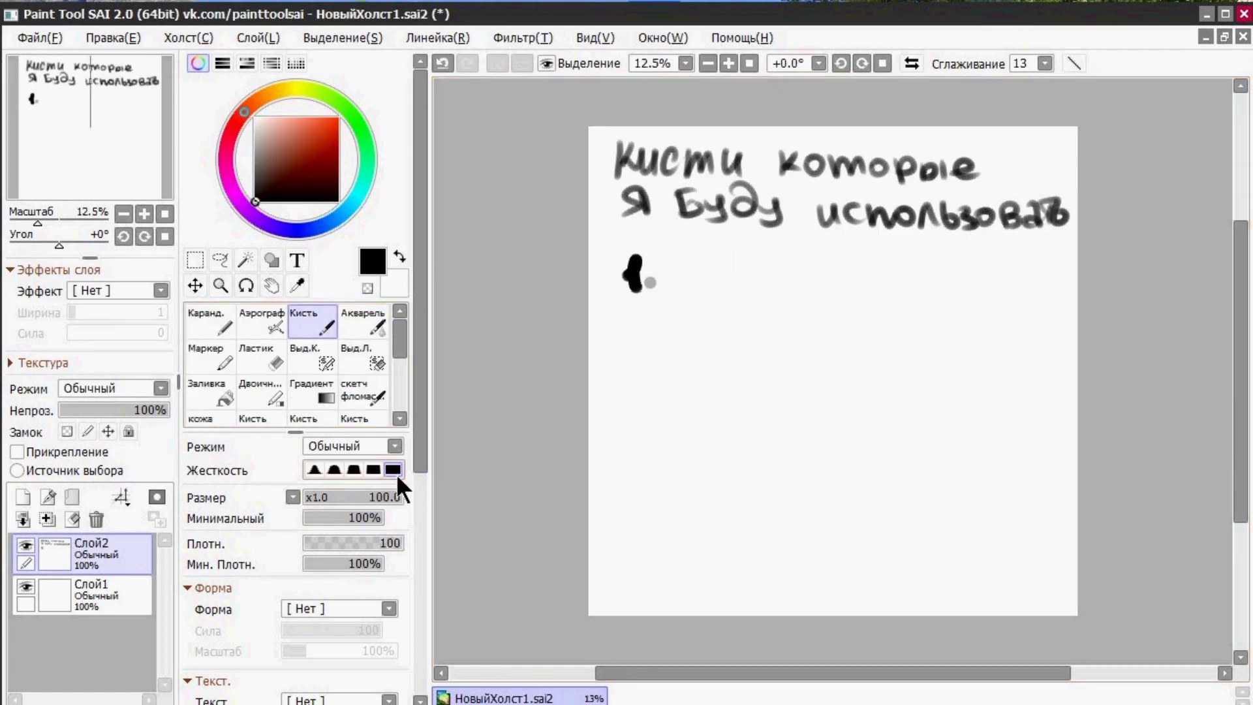
- Redo the "1." label with the brush's minimum size at 0%, and paint a hatched sample stroke beside it
click(304, 518)
mouse_move(420, 441)
mouse_down()
mouse_move(418, 660)
mouse_move(422, 392)
mouse_up()
click(350, 568)
key(ctrl+z)
key(ctrl+z)
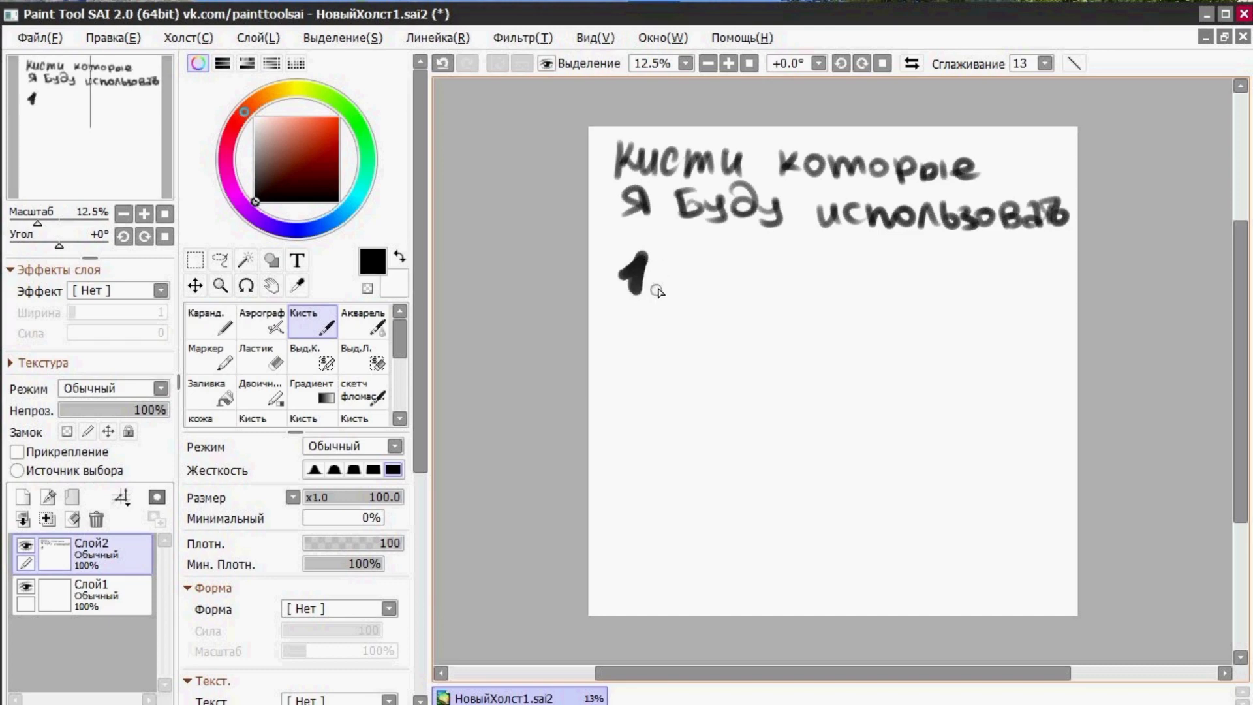
click(658, 283)
drag(682, 285, 785, 264)
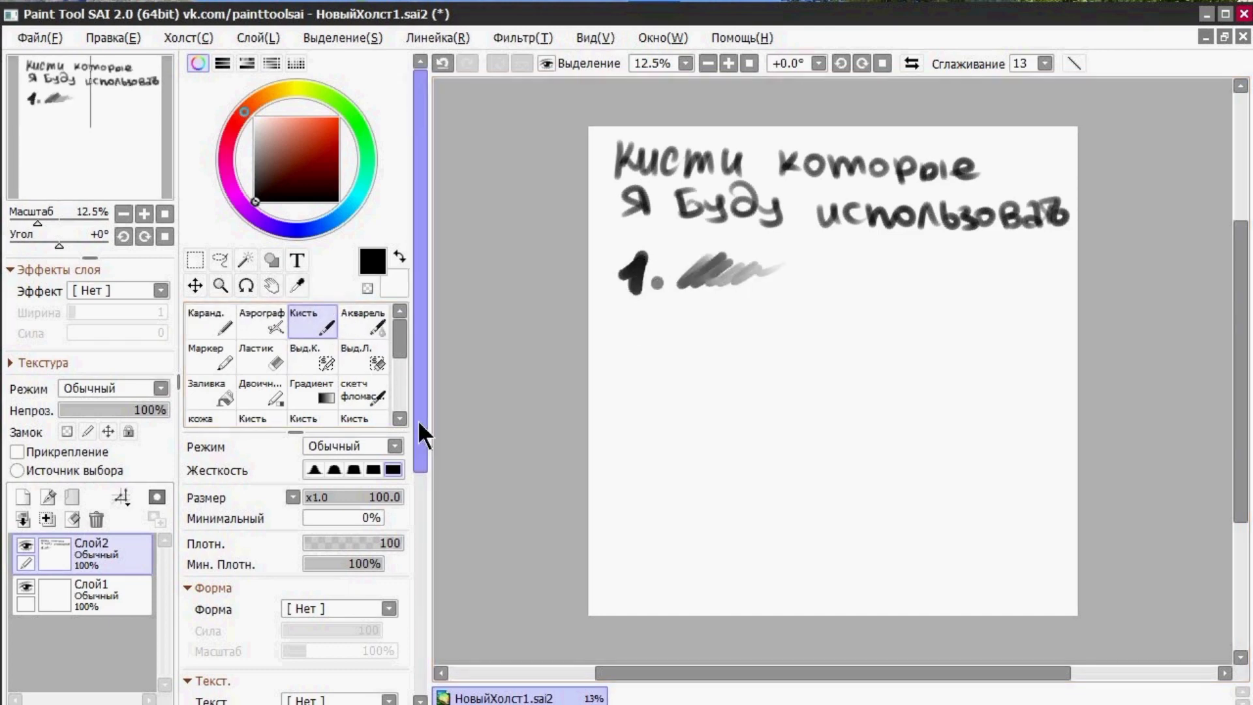
- Adjust the brush's blending settings and paint a second hatched sample in row 1
drag(420, 426, 420, 624)
click(357, 511)
drag(420, 522, 420, 320)
drag(787, 278, 891, 267)
- Label row 2 and paint two hatched samples with the custom Кисть brush that uses the Leaf Fern shape
scroll(395, 355, down, 3)
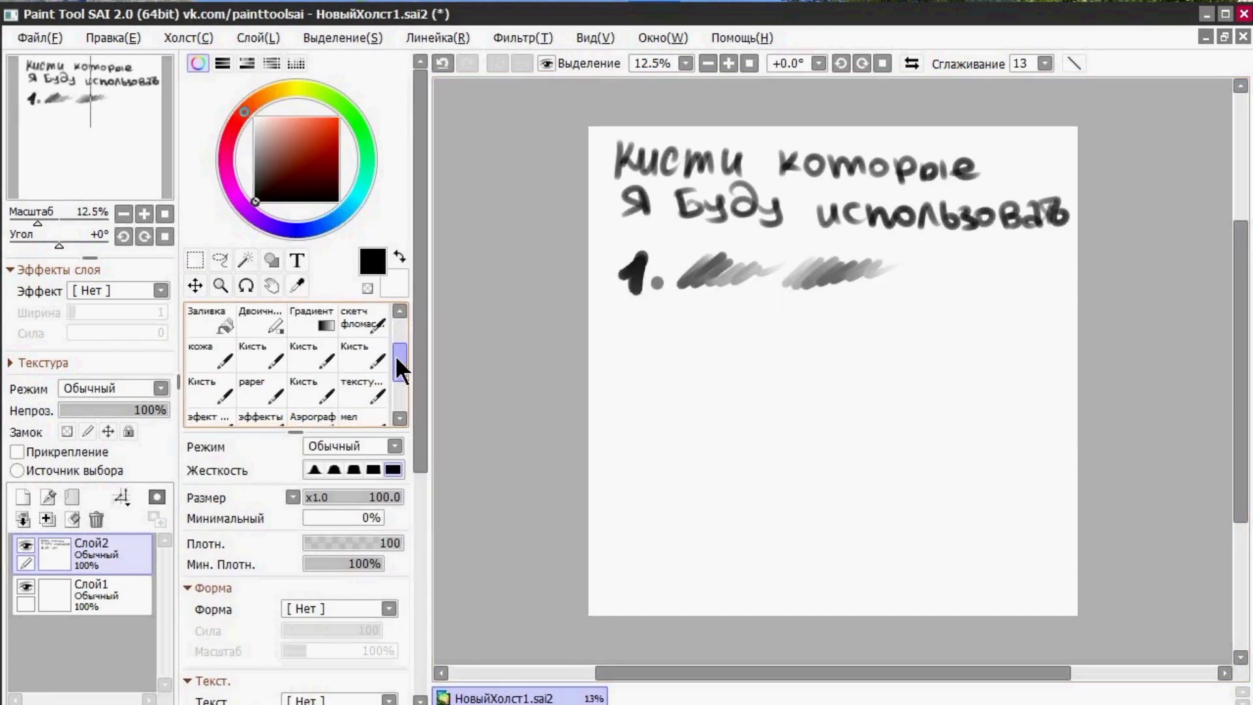
click(261, 374)
drag(643, 361, 653, 356)
click(661, 354)
mouse_move(420, 418)
mouse_down()
mouse_move(420, 570)
mouse_move(420, 427)
mouse_up()
drag(347, 515, 384, 516)
click(388, 498)
mouse_move(708, 323)
mouse_down()
mouse_move(682, 354)
mouse_move(895, 318)
mouse_up()
- Label row 3 and paint two hatched samples with the custom Кисть brush that uses the Cloth texture
click(326, 330)
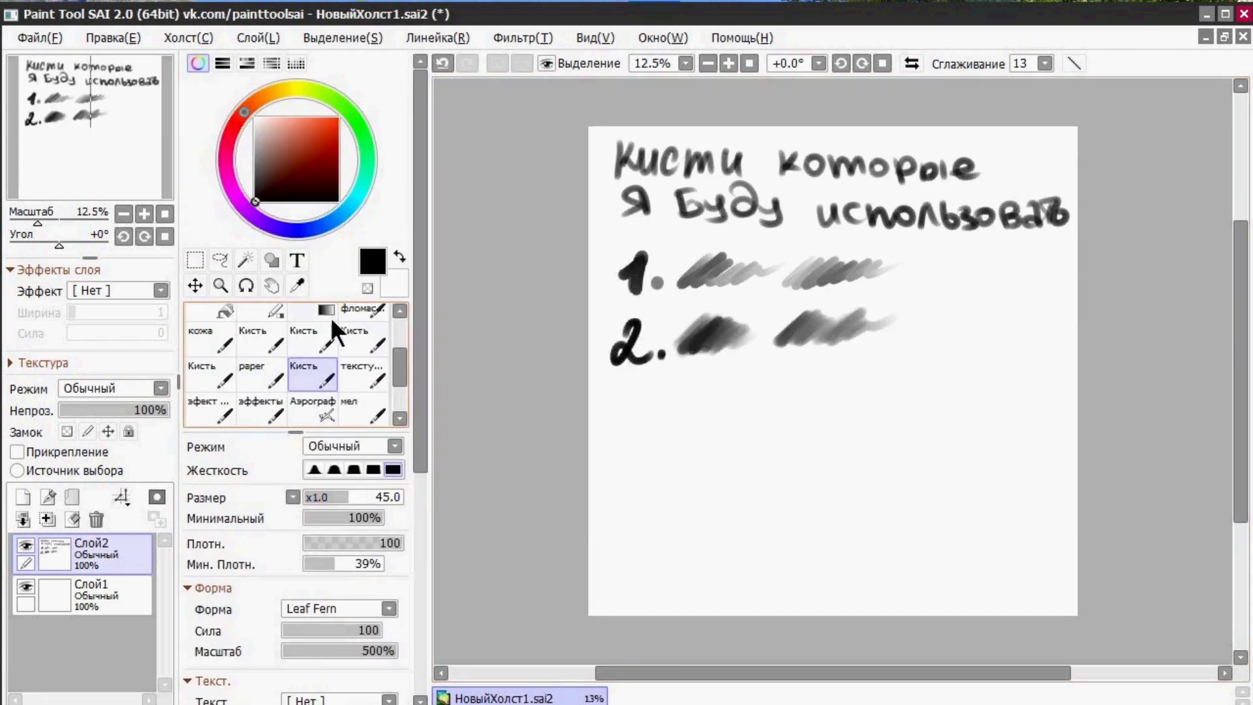
click(648, 432)
mouse_move(347, 517)
mouse_down()
mouse_move(383, 517)
mouse_move(420, 652)
mouse_up()
drag(421, 652, 421, 499)
click(394, 498)
mouse_move(705, 396)
mouse_down()
mouse_move(677, 436)
mouse_move(736, 408)
mouse_up()
drag(808, 396, 856, 408)
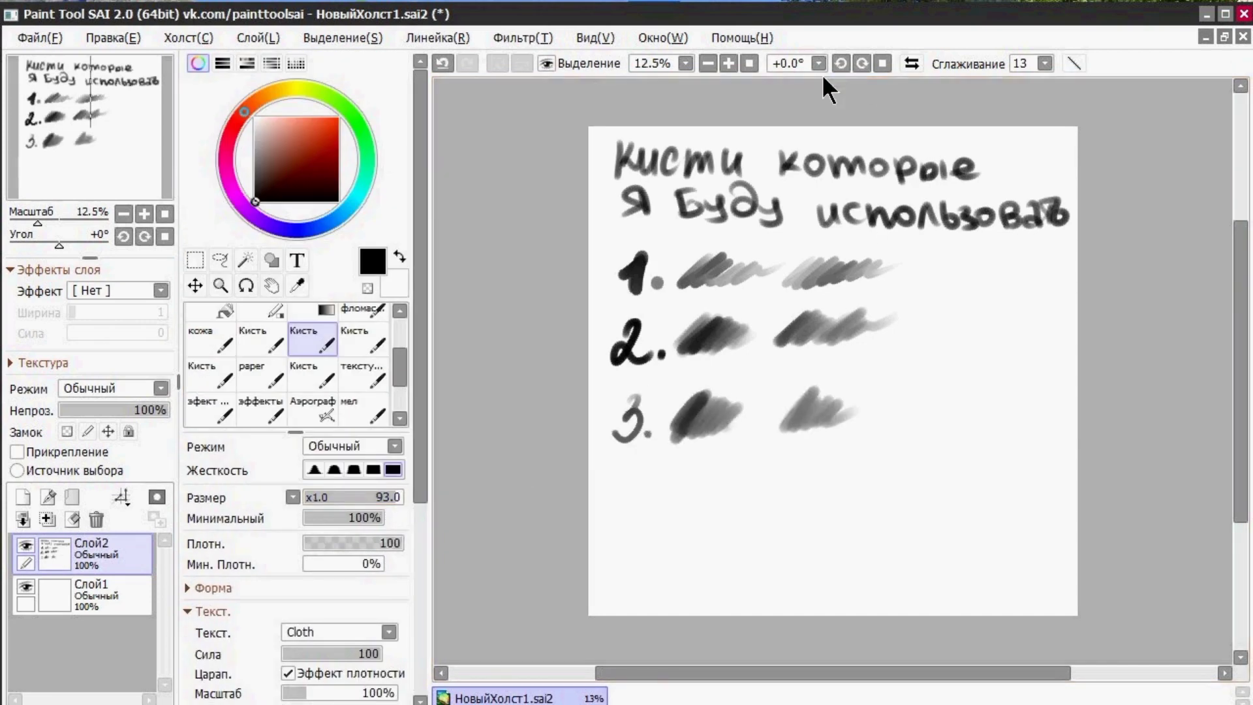
- Examine the texture and edges of the three rows of brush samples up close
click(728, 63)
click(728, 63)
click(728, 63)
drag(809, 675, 760, 673)
drag(1244, 393, 1247, 347)
scroll(1037, 355, down, 2)
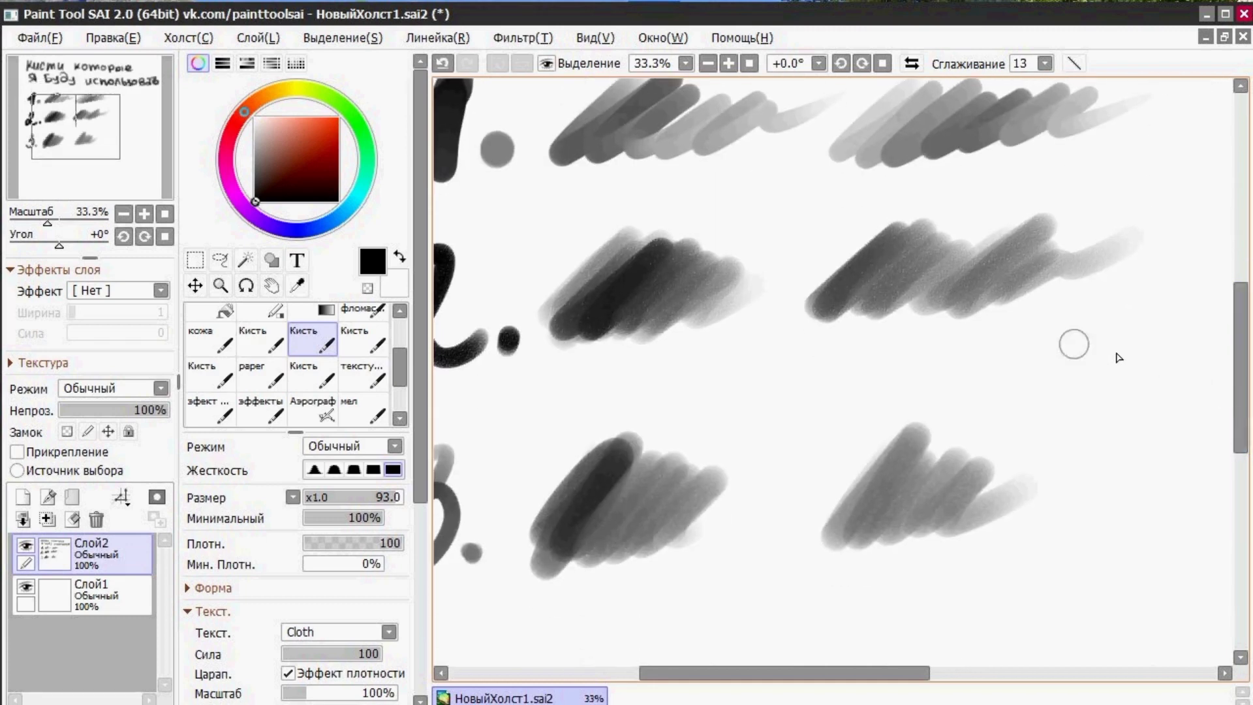
click(708, 63)
click(708, 64)
click(708, 64)
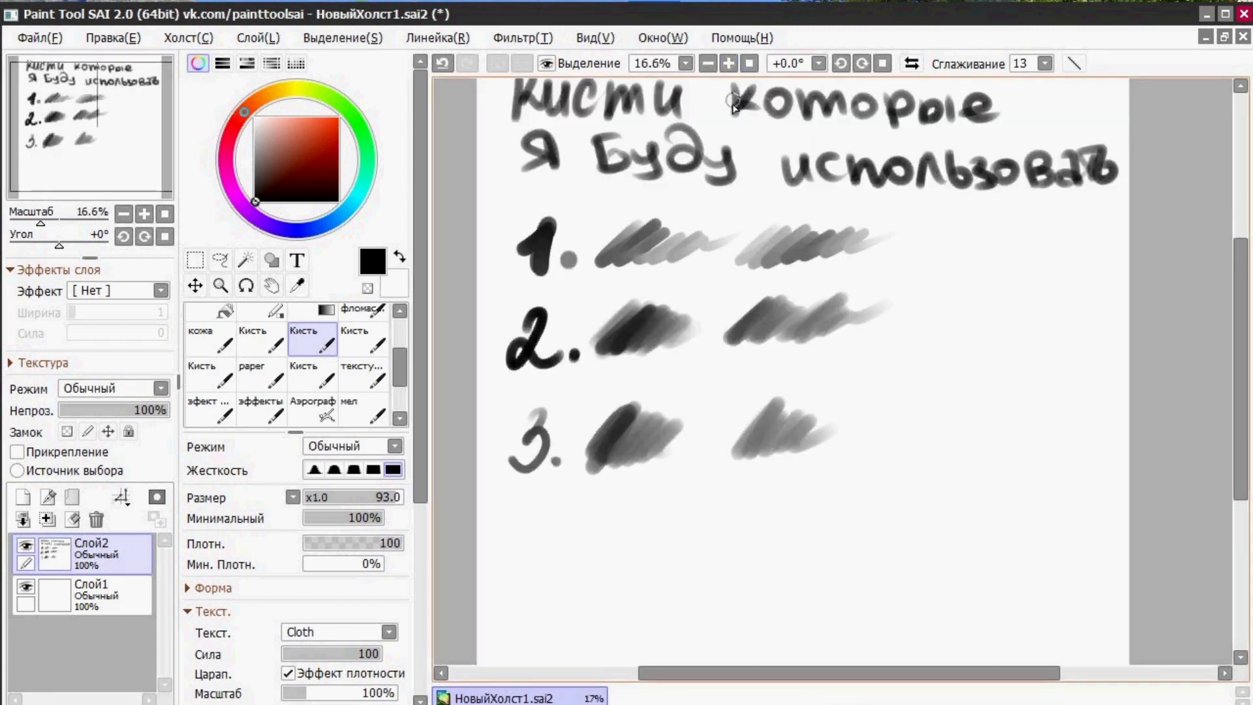
- Clear the samples from Слой2 and set up the basic Кисть brush in brick red at size 55
click(73, 519)
click(313, 134)
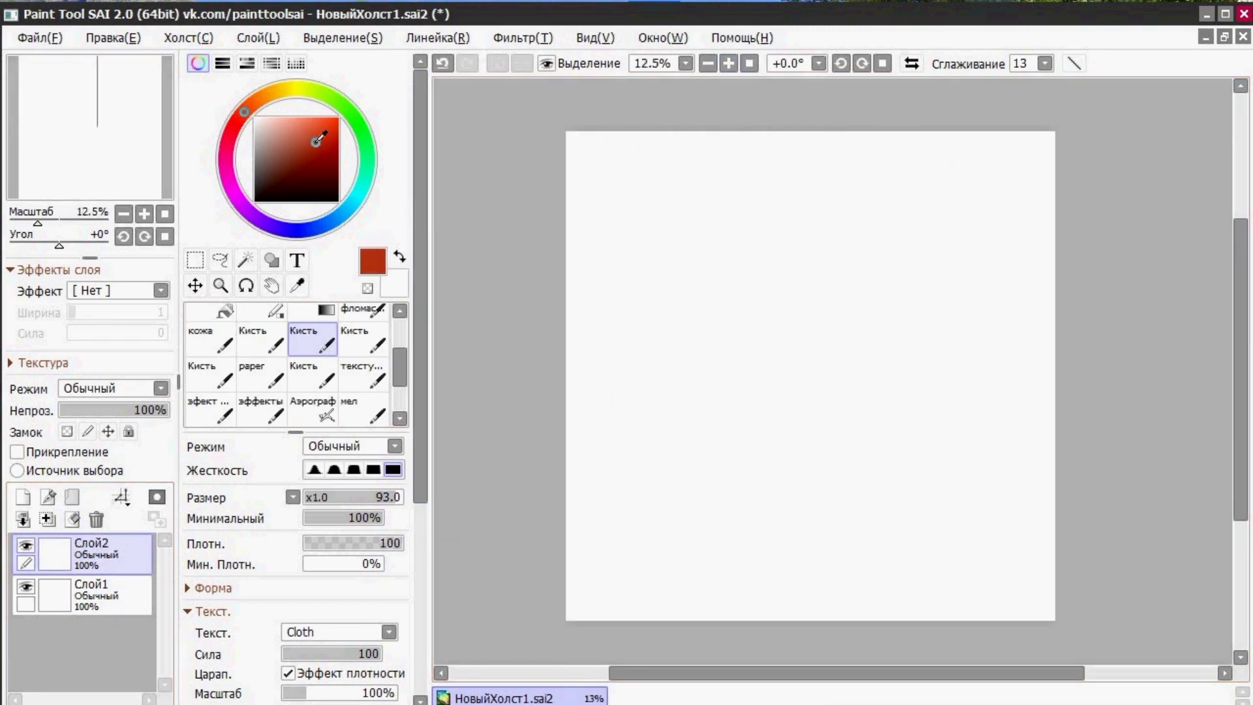
scroll(401, 342, up, 3)
click(312, 320)
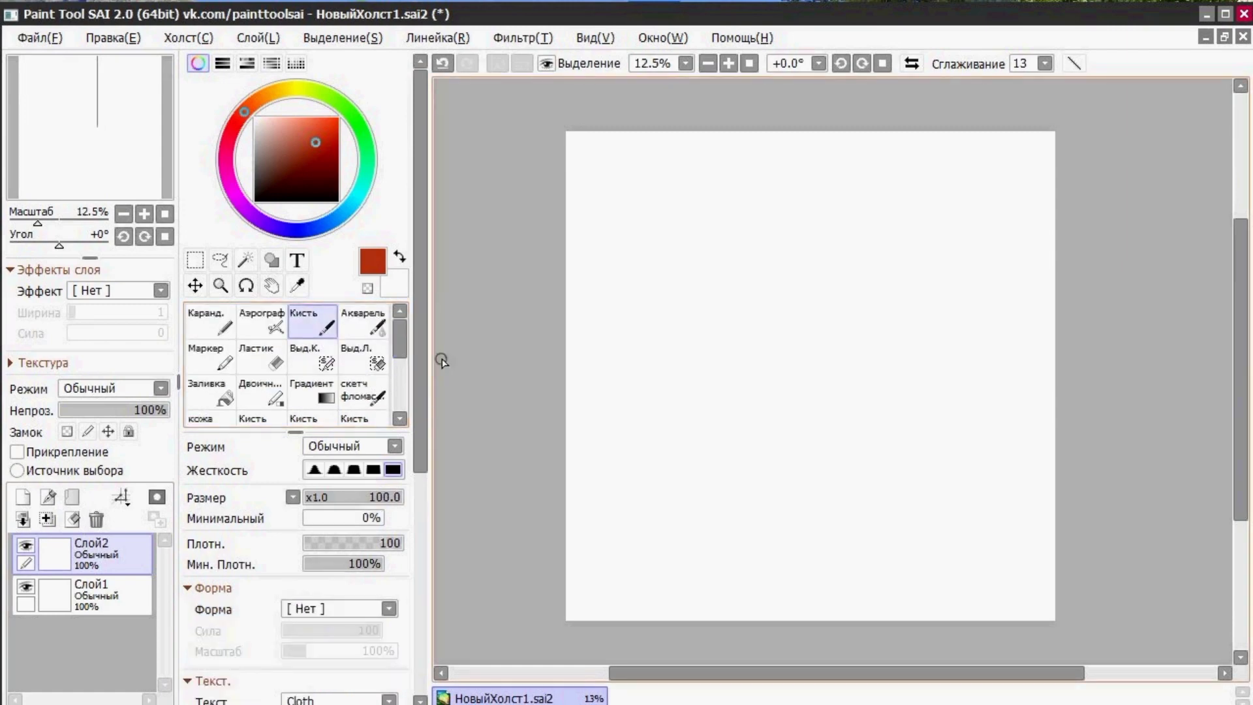
scroll(421, 368, down, 1)
drag(420, 369, 437, 406)
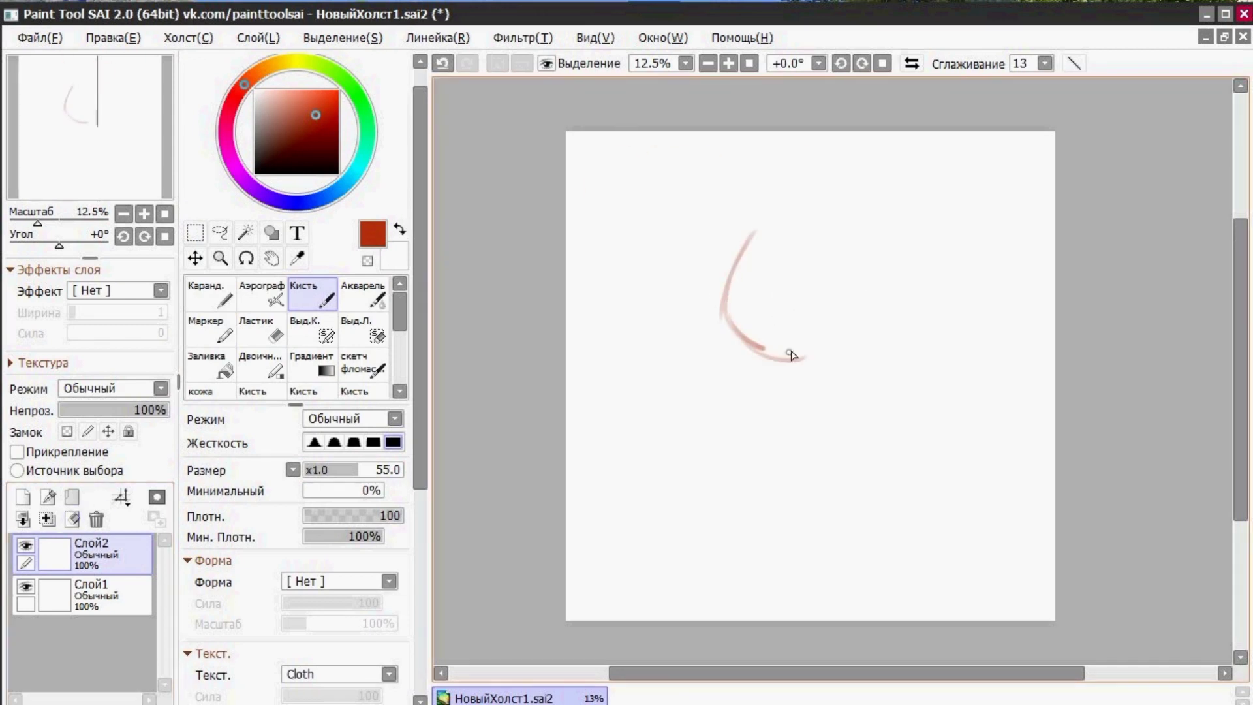
- Sketch a round head with a thick lower hood edge and two long diverging lines for the body
mouse_move(786, 216)
mouse_down()
mouse_move(746, 245)
mouse_move(866, 310)
mouse_move(754, 236)
mouse_move(828, 369)
mouse_up()
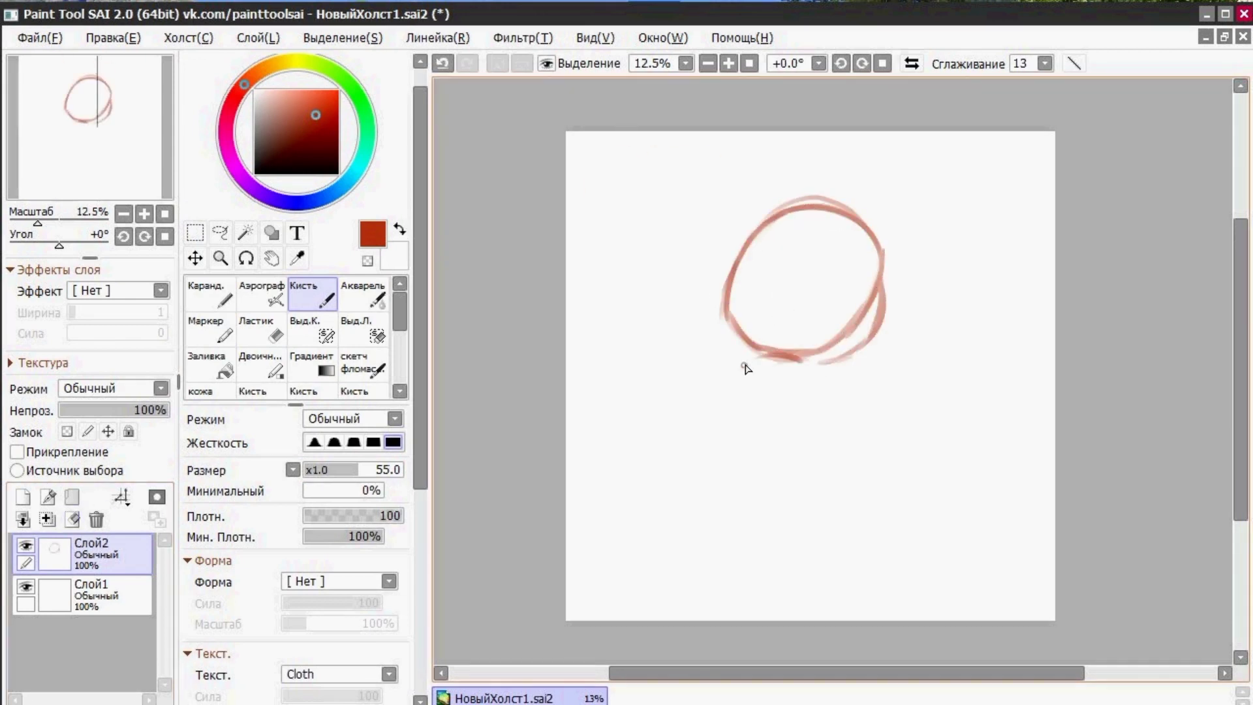
drag(744, 366, 755, 560)
drag(820, 374, 893, 545)
mouse_move(881, 298)
mouse_down()
mouse_move(860, 361)
mouse_move(812, 373)
mouse_up()
mouse_move(878, 290)
mouse_down()
mouse_move(813, 366)
mouse_move(851, 378)
mouse_up()
drag(819, 374, 915, 558)
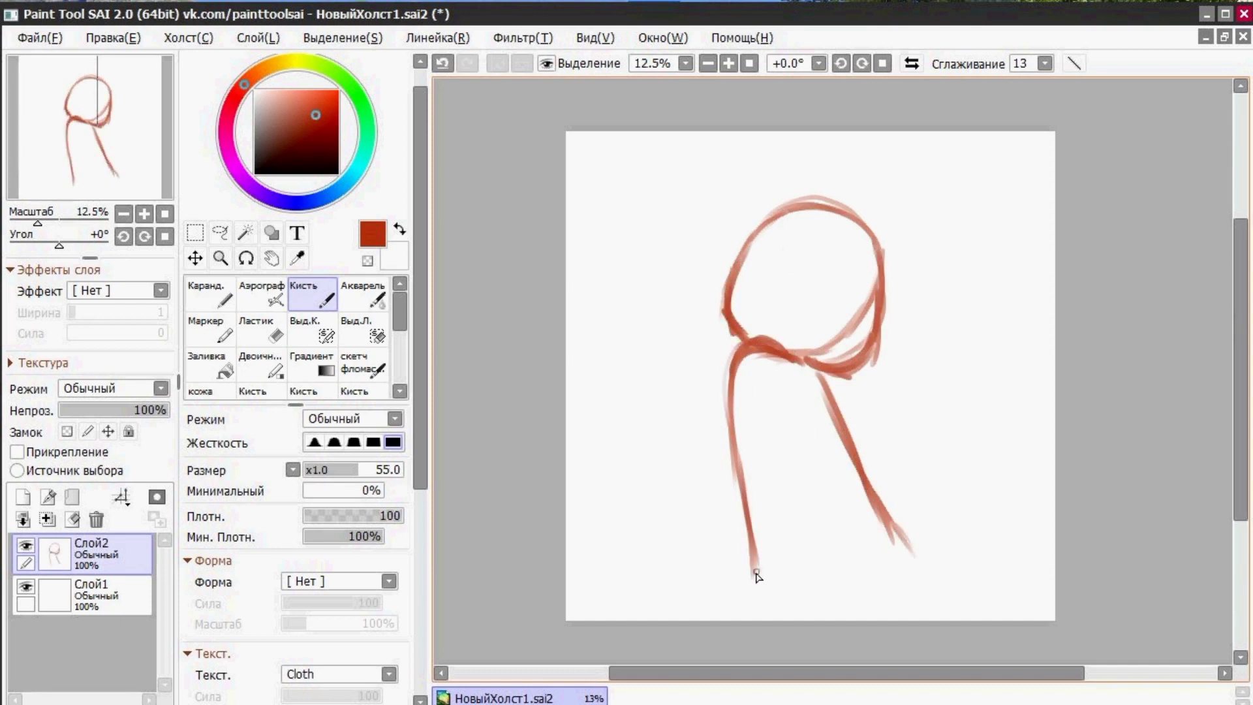
- Move the sketch up on the canvas and add a foot and an inner leg line below the body
key(ctrl+t)
mouse_move(851, 456)
mouse_down()
mouse_move(844, 421)
mouse_move(785, 561)
mouse_up()
click(277, 608)
drag(771, 399, 793, 575)
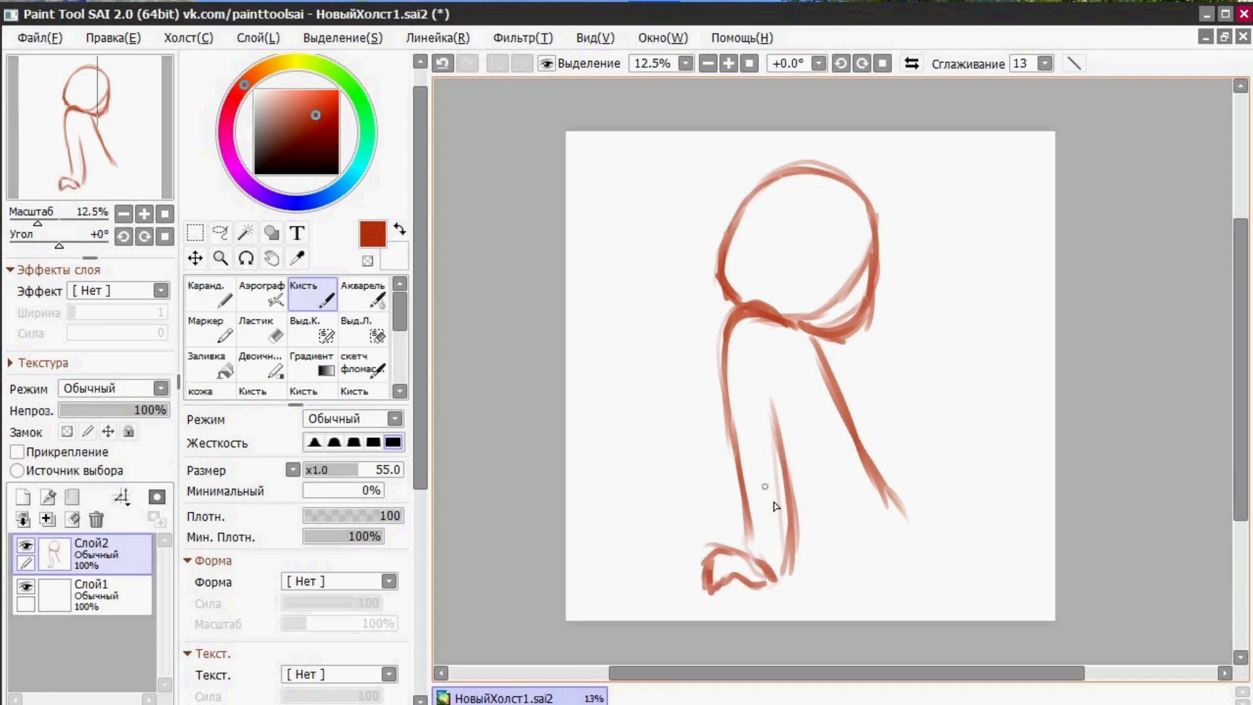
- Undo the inner leg strokes and erase the foot
click(442, 63)
click(442, 64)
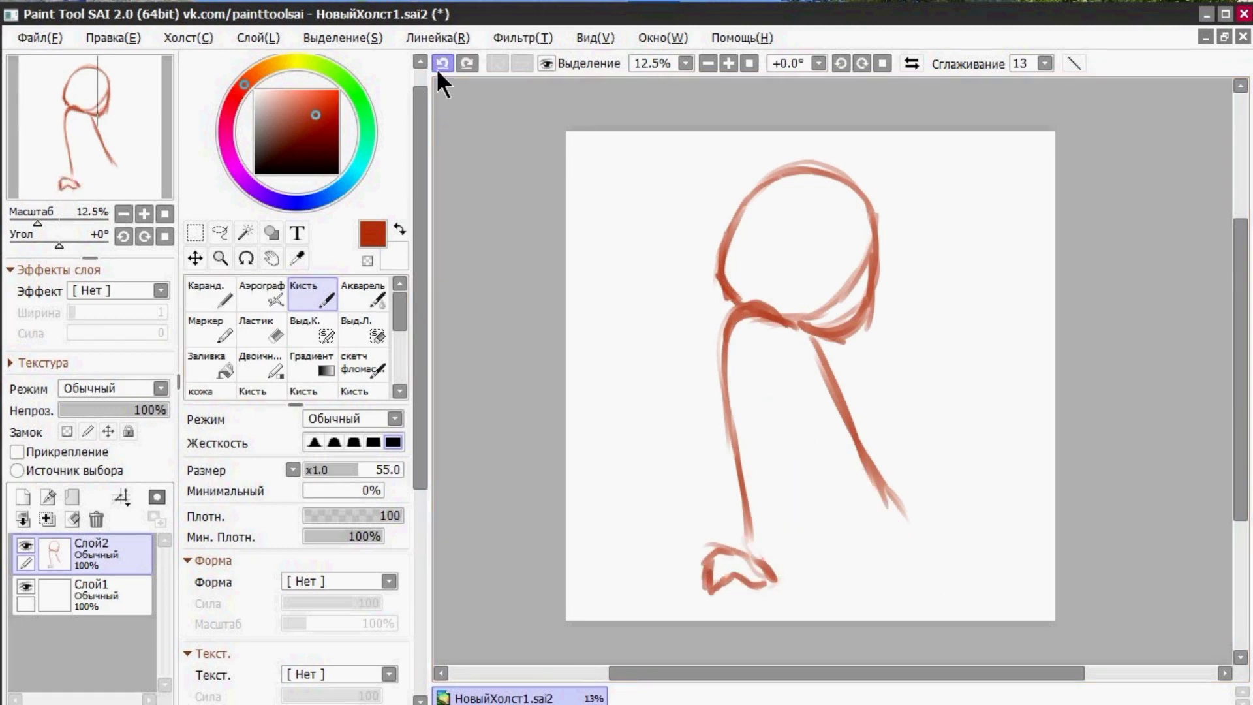
click(442, 63)
click(259, 329)
drag(754, 554, 686, 625)
- Transform the sketch so it sits lower on the canvas, and draw a round-petalled flower beside the shoulder
click(313, 295)
key(ctrl+t)
drag(795, 287, 797, 325)
click(261, 607)
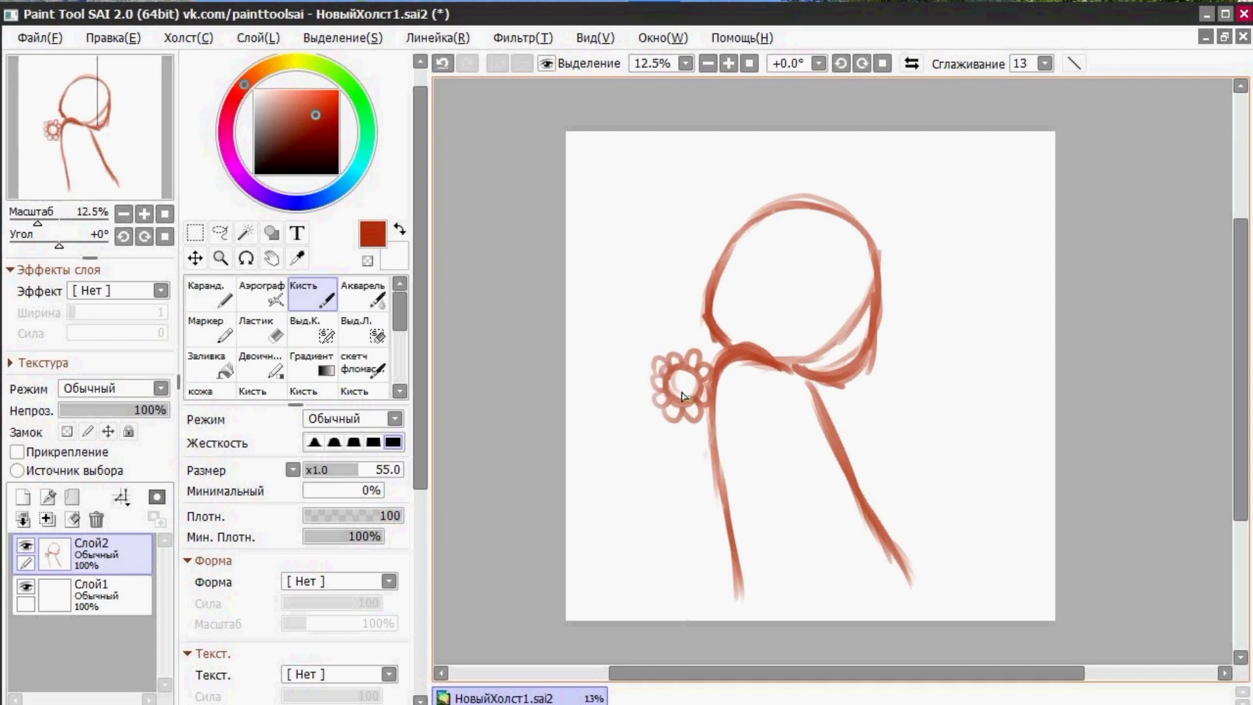
- Sketch the flower's stem, the hand and forearm below it, and a vertical fold line on the body
drag(696, 500, 734, 559)
drag(683, 488, 736, 578)
drag(698, 500, 727, 520)
drag(731, 513, 744, 618)
drag(767, 448, 793, 615)
drag(690, 419, 697, 444)
- Sketch the headscarf's face opening and the folds along the side of the head
drag(744, 218, 819, 231)
drag(809, 208, 826, 336)
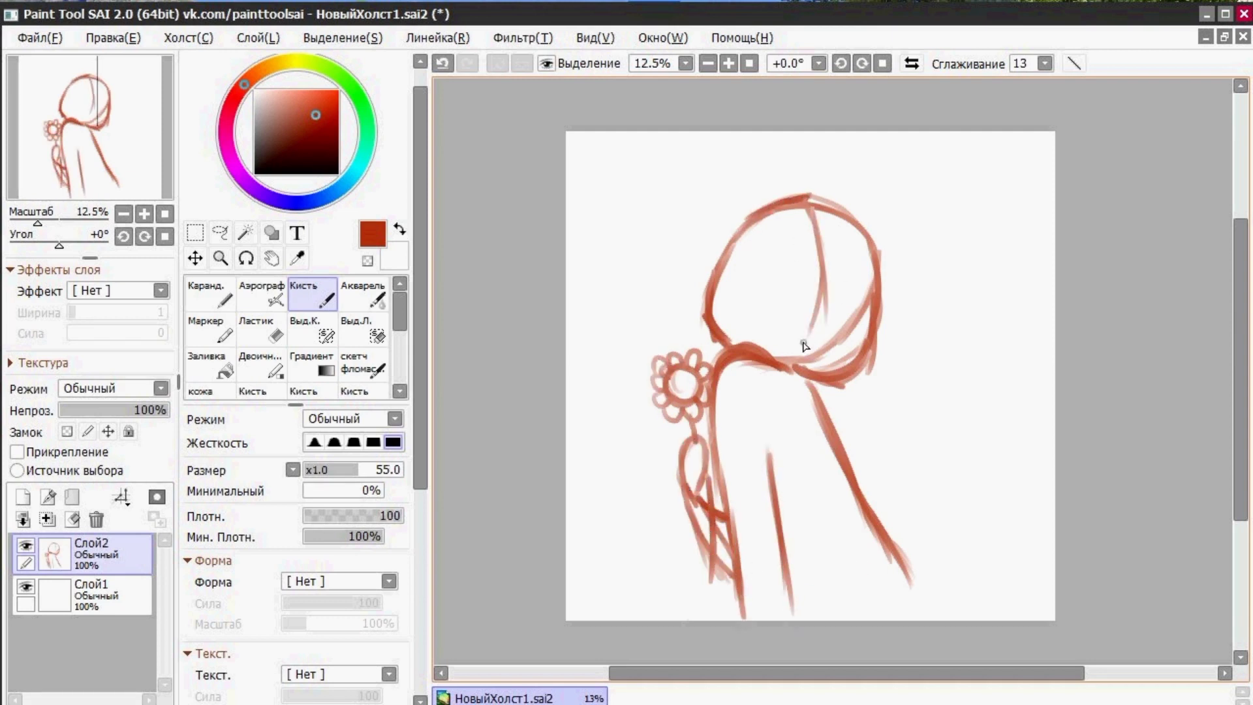
drag(834, 236, 787, 368)
mouse_move(812, 201)
mouse_down()
mouse_move(790, 367)
mouse_move(830, 297)
mouse_up()
mouse_move(743, 219)
mouse_down()
mouse_move(801, 191)
mouse_move(855, 225)
mouse_up()
mouse_move(861, 280)
mouse_down()
mouse_move(790, 362)
mouse_move(859, 378)
mouse_up()
- Sketch the scarf's tail flowing out behind the back and clean up its lower corner with the eraser
mouse_move(789, 369)
mouse_down()
mouse_move(907, 545)
mouse_move(861, 607)
mouse_up()
drag(803, 378, 956, 486)
drag(956, 487, 888, 594)
drag(926, 545, 887, 597)
click(259, 326)
mouse_move(877, 555)
mouse_down()
mouse_move(830, 442)
mouse_move(868, 486)
mouse_up()
drag(888, 535, 906, 567)
- Refine the face contour and sketch two eye circles joined by a line, with brow arcs above
click(315, 295)
mouse_move(761, 217)
mouse_down()
mouse_move(822, 264)
mouse_move(789, 363)
mouse_move(713, 385)
mouse_up()
click(262, 328)
click(314, 295)
click(262, 328)
click(314, 294)
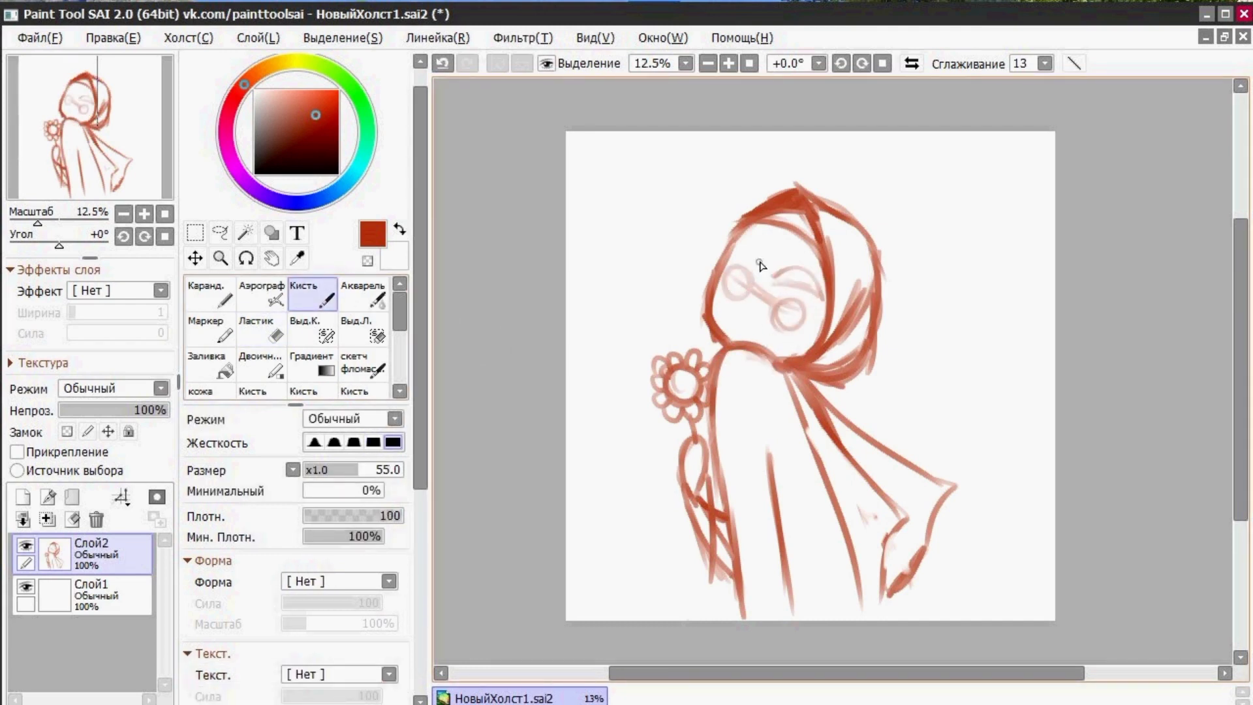
- Draw the inner rings of both eyes and shade the brow shapes above them
click(728, 63)
drag(656, 175, 659, 221)
drag(636, 184, 654, 215)
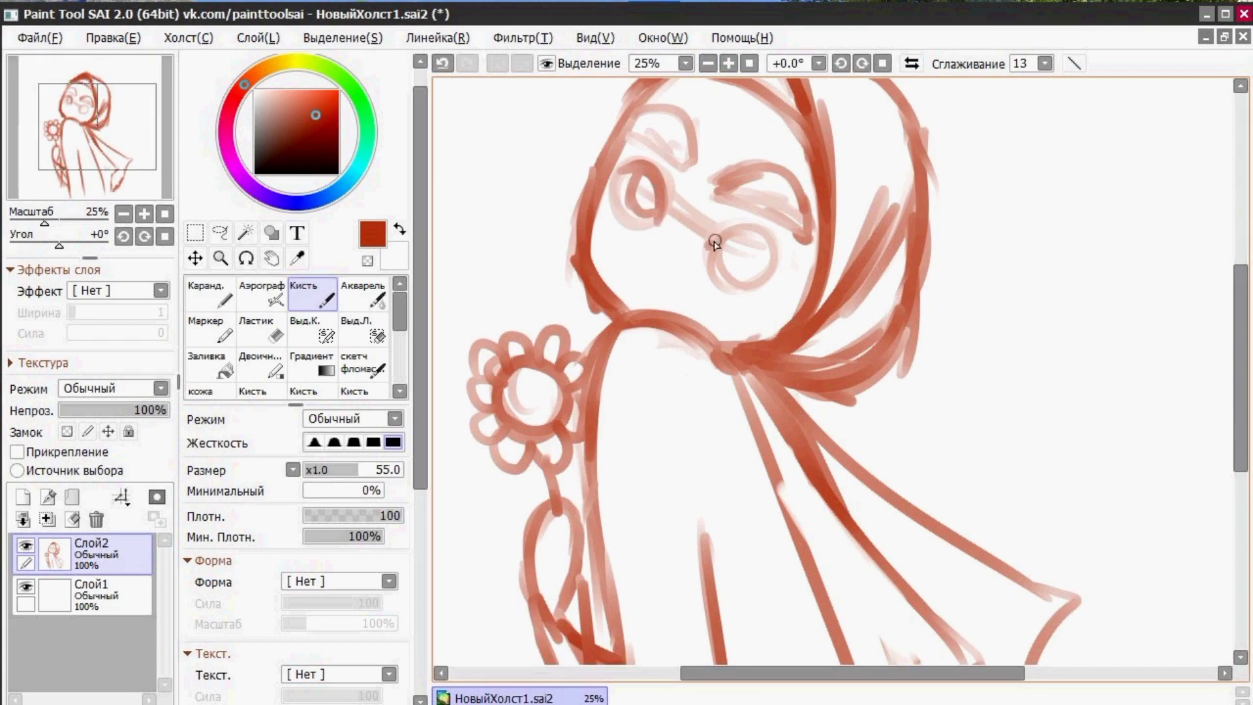
drag(712, 244, 766, 283)
drag(739, 243, 762, 276)
mouse_move(675, 114)
mouse_down()
mouse_move(698, 166)
mouse_move(809, 241)
mouse_up()
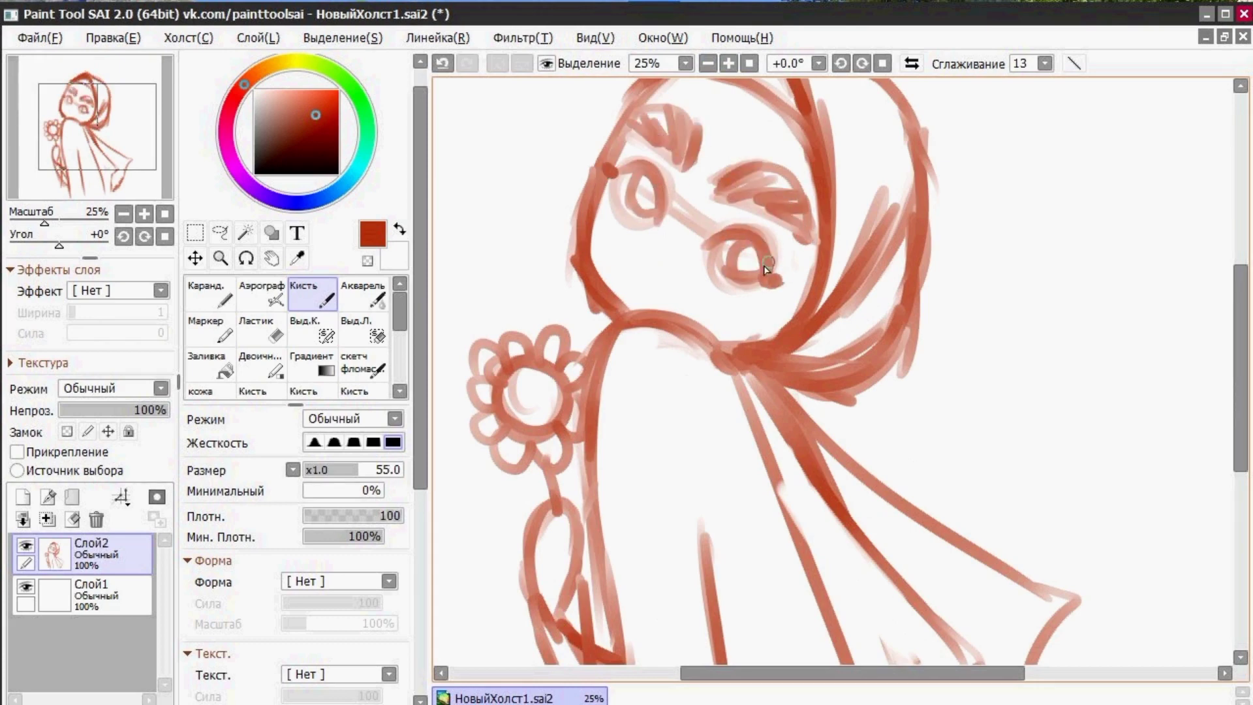
- Paint a soft muted-green background behind the figure on Слой1 with the Маркер brush at size 500
click(708, 63)
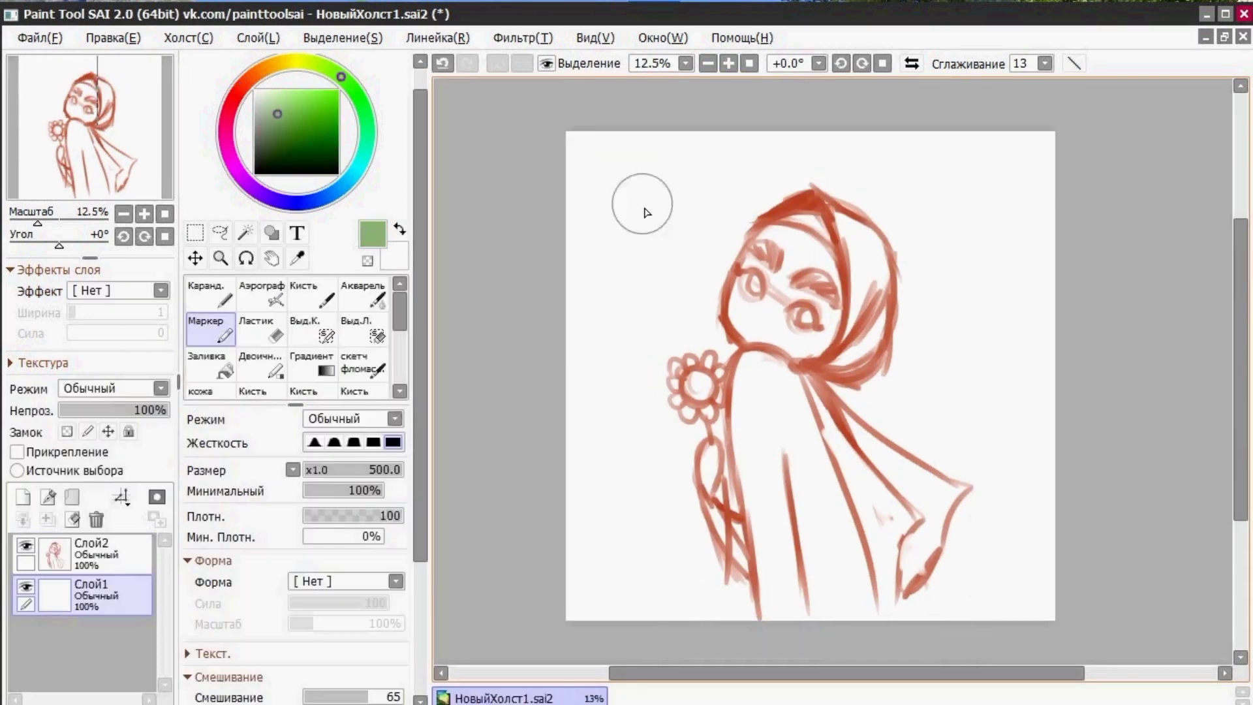
mouse_move(648, 210)
mouse_down()
mouse_move(884, 209)
mouse_move(646, 190)
mouse_move(985, 198)
mouse_move(633, 196)
mouse_move(596, 248)
mouse_move(617, 469)
mouse_move(721, 494)
mouse_move(767, 434)
mouse_move(829, 437)
mouse_move(868, 320)
mouse_move(917, 280)
mouse_move(978, 278)
mouse_move(1008, 215)
mouse_move(979, 391)
mouse_move(992, 561)
mouse_up()
mouse_move(740, 538)
mouse_down()
mouse_move(966, 568)
mouse_move(691, 573)
mouse_up()
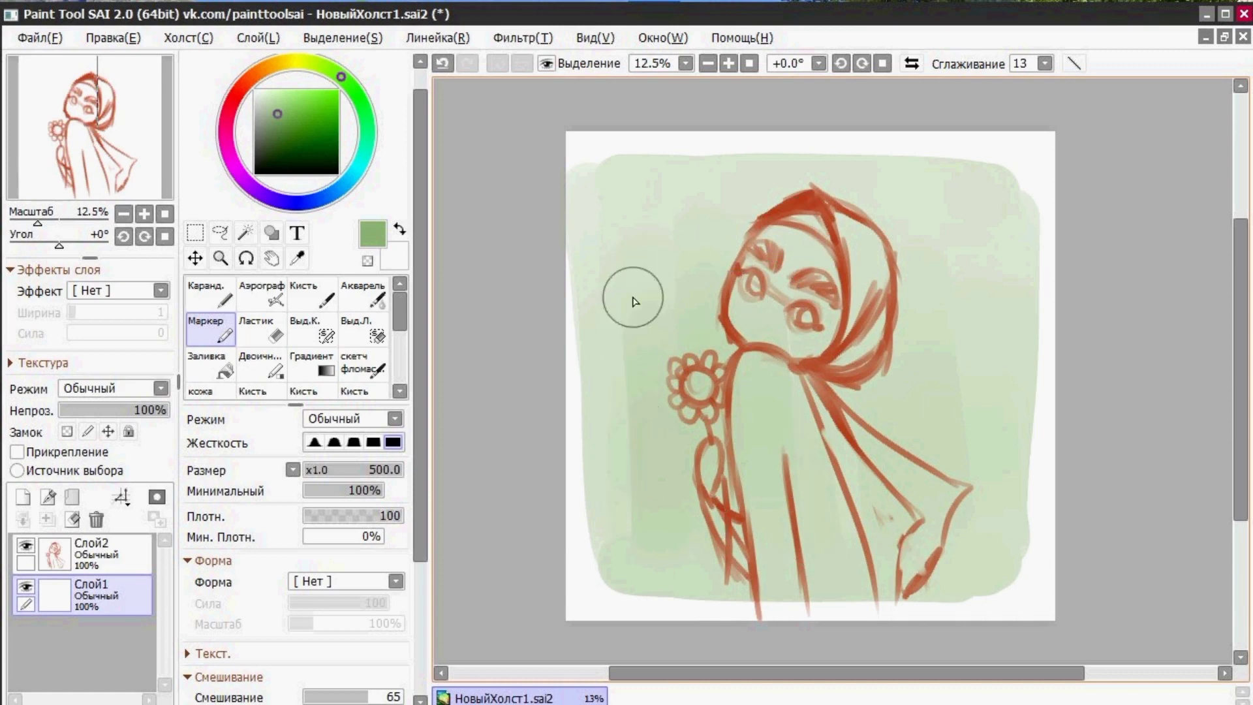
mouse_move(987, 344)
mouse_down()
mouse_move(942, 292)
mouse_move(923, 498)
mouse_move(894, 537)
mouse_move(874, 524)
mouse_up()
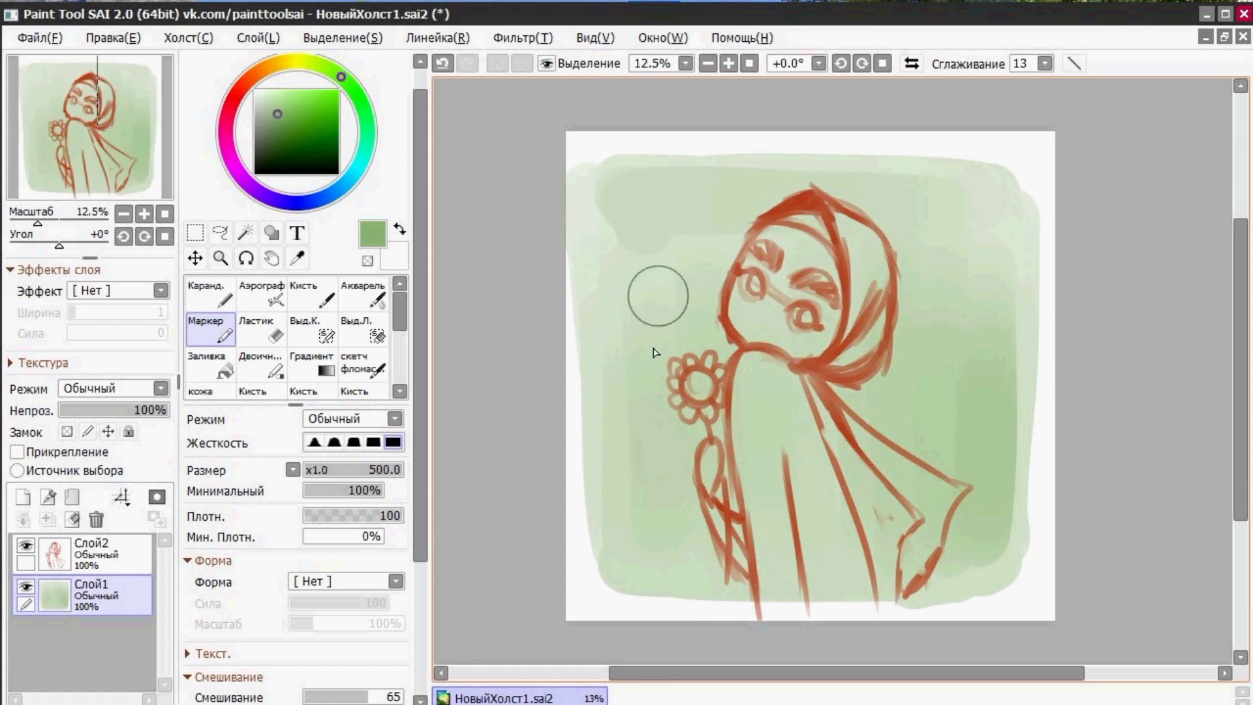
drag(630, 167, 634, 339)
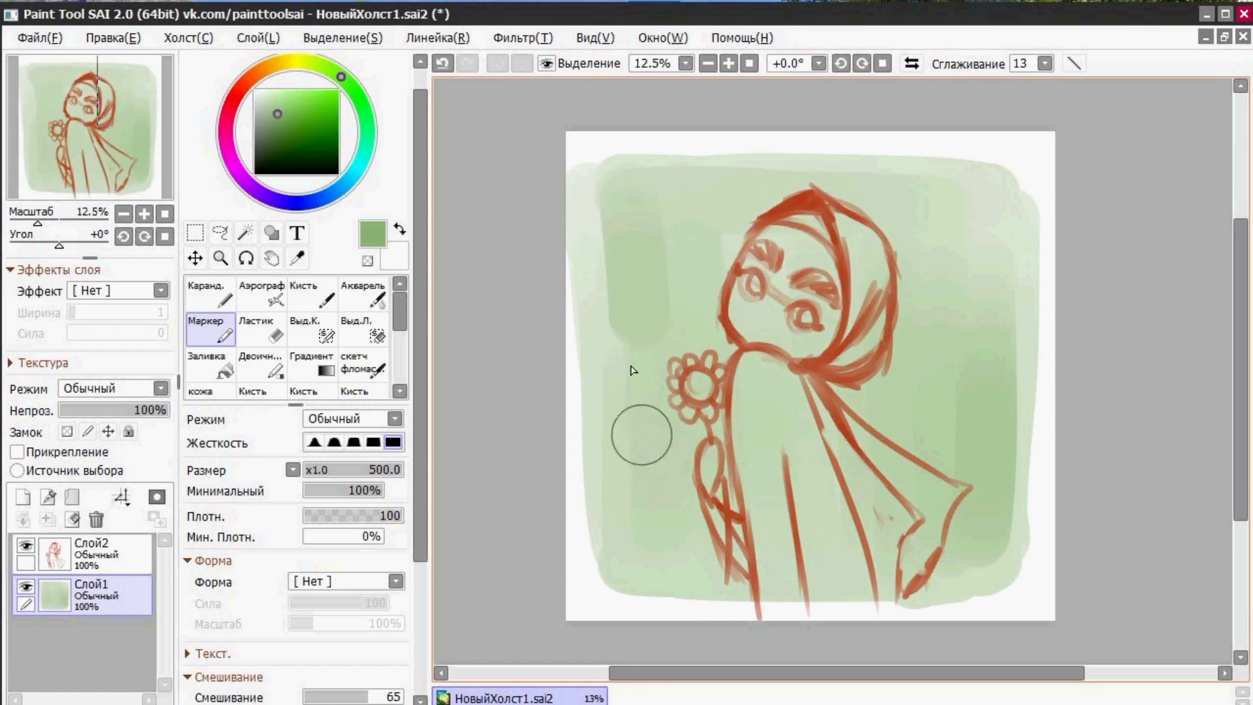
- Add a new layer above the sketch and choose a pale peach skin colour
click(23, 498)
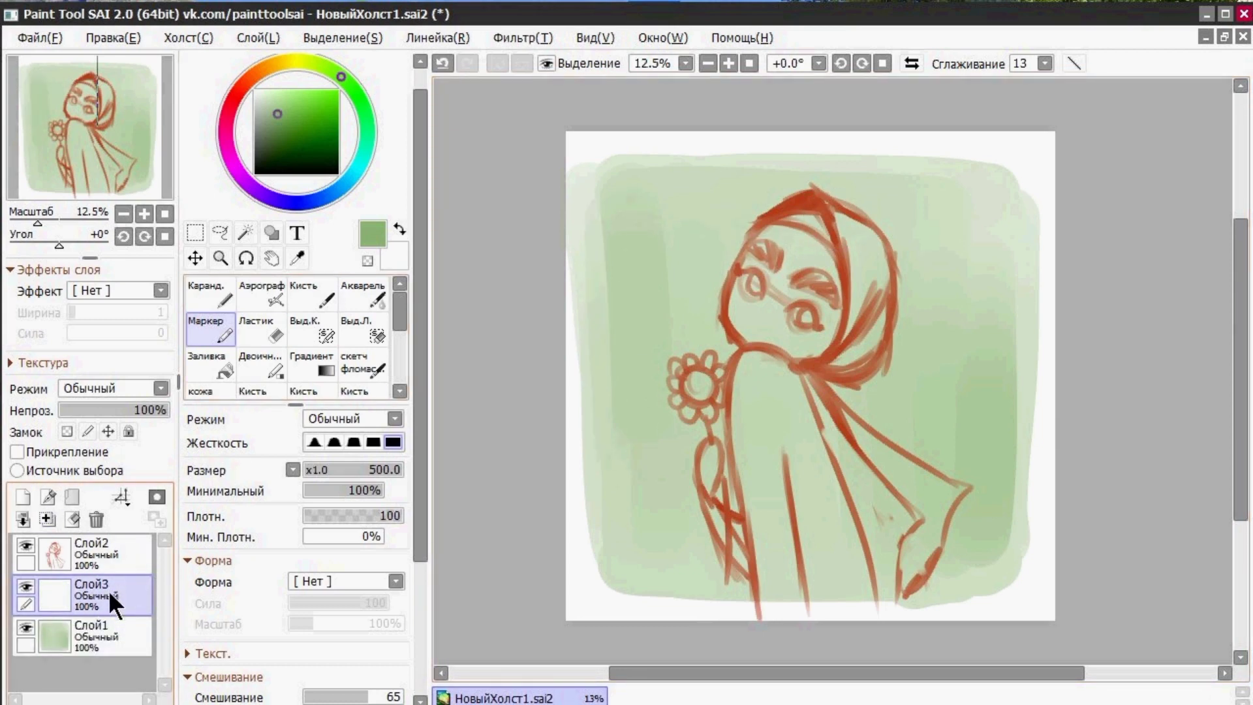
drag(108, 590, 110, 541)
drag(332, 77, 273, 63)
click(283, 94)
- Set the basic Кисть brush to blending 0, dissolving 0, minimum size 100% and size 81
click(315, 293)
drag(422, 405, 422, 613)
drag(327, 473, 290, 474)
drag(326, 494, 285, 496)
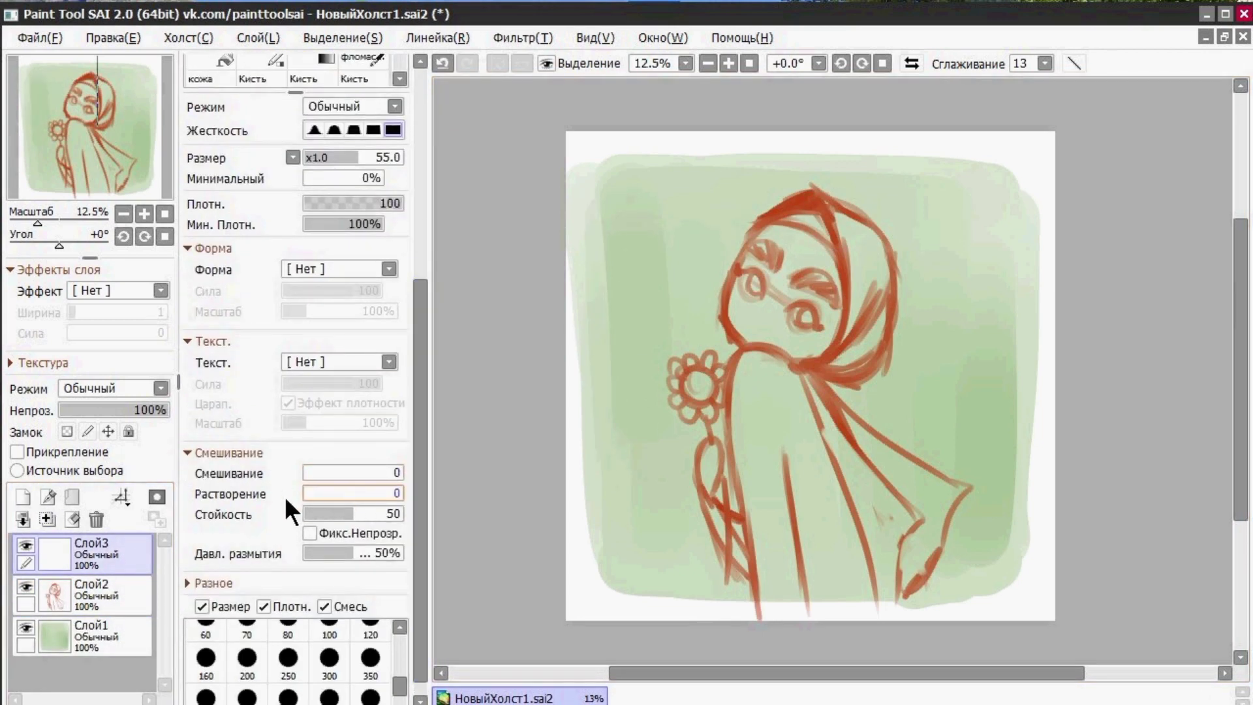
drag(420, 483, 420, 270)
drag(326, 518, 386, 518)
drag(358, 498, 383, 497)
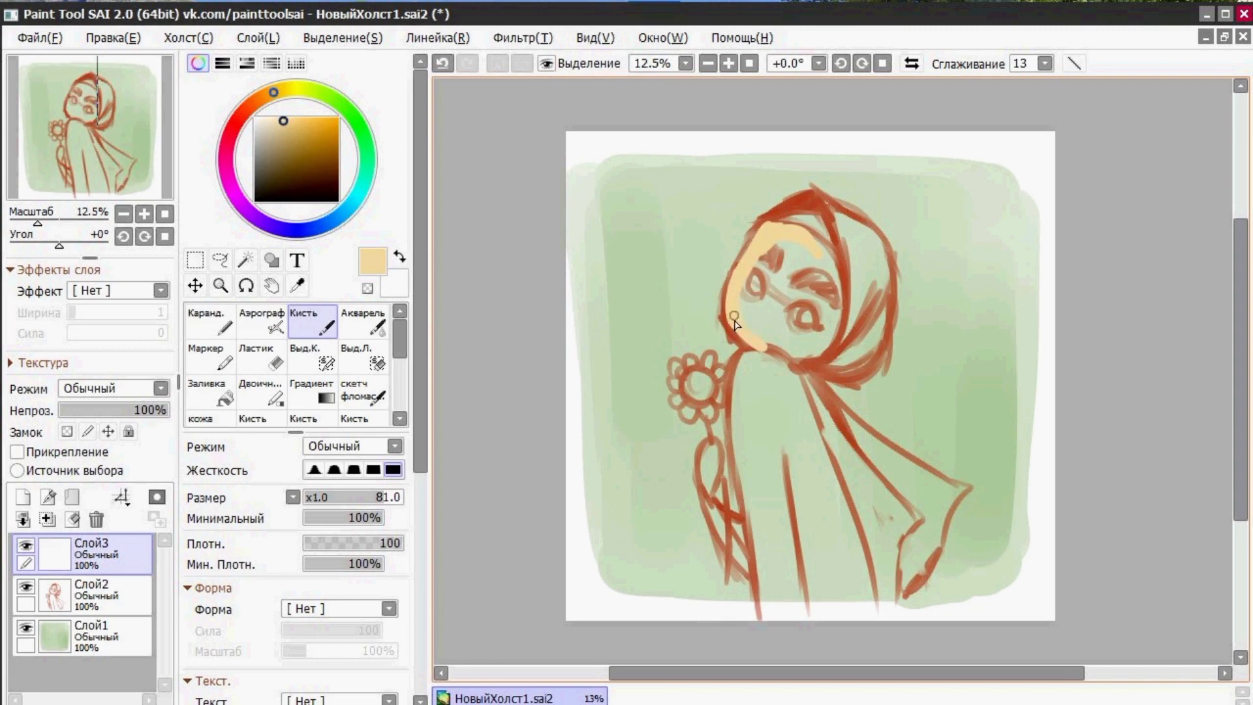
- Fill the face with the peach colour and move its layer below the sketch layer
mouse_move(734, 320)
mouse_down()
mouse_move(832, 261)
mouse_move(802, 306)
mouse_move(757, 274)
mouse_move(776, 317)
mouse_up()
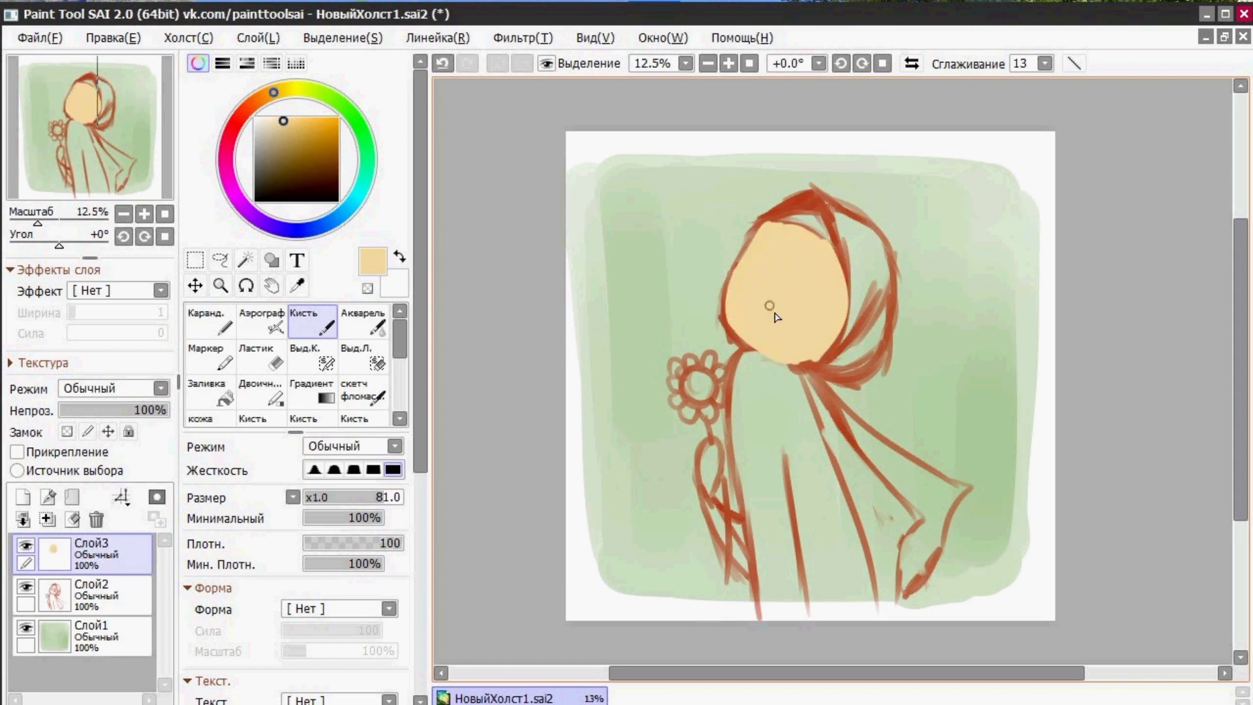
drag(109, 551, 111, 596)
- Outline the headscarf and its tail in muted green on a new top layer with brush size 38
click(22, 496)
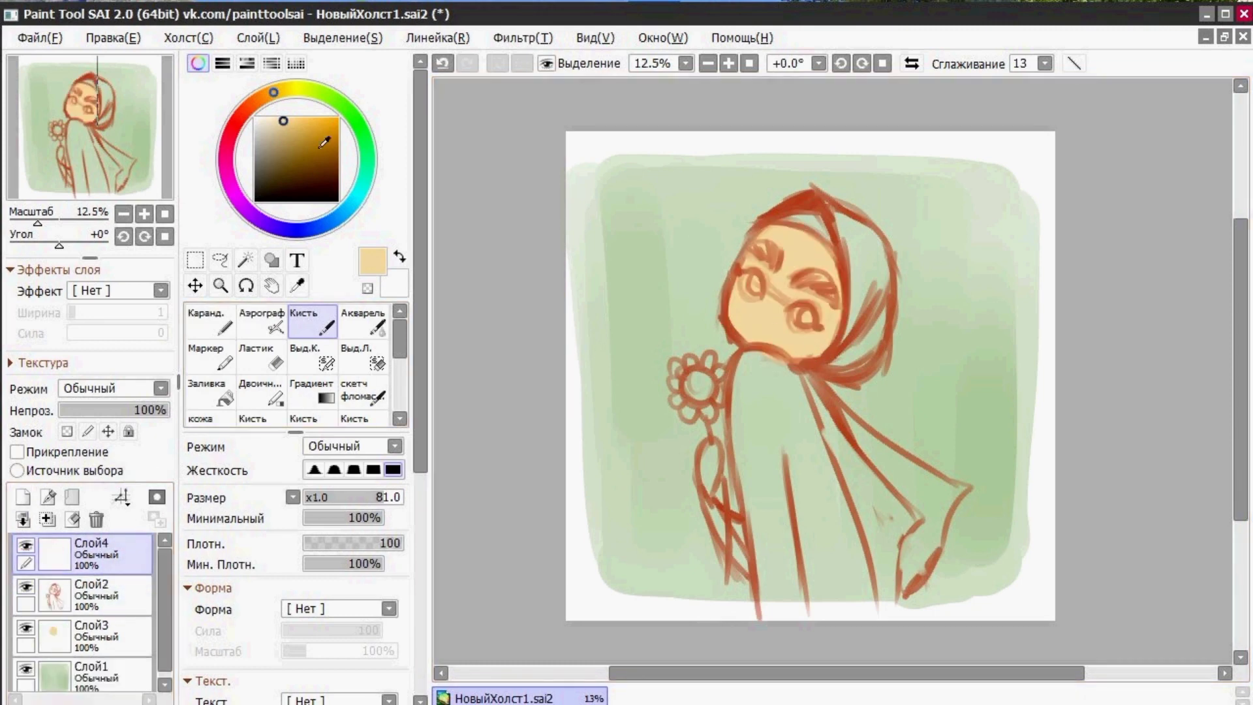
click(341, 497)
drag(786, 210, 801, 205)
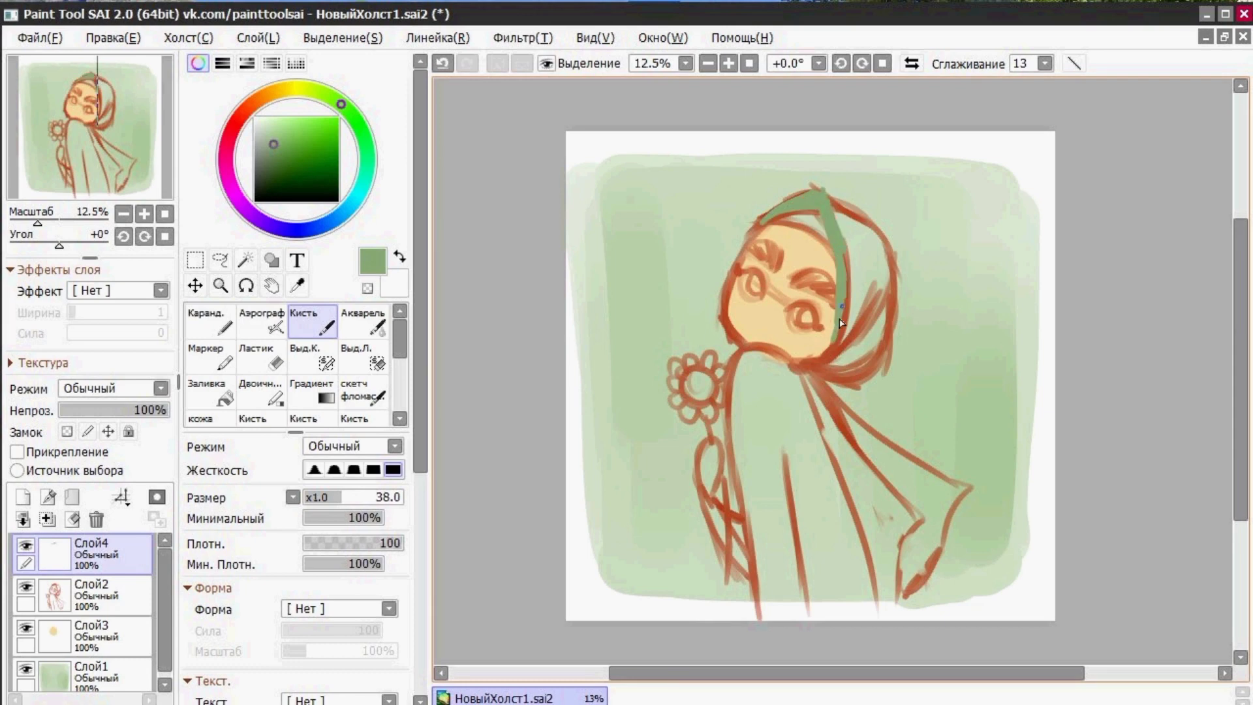
drag(799, 365, 935, 578)
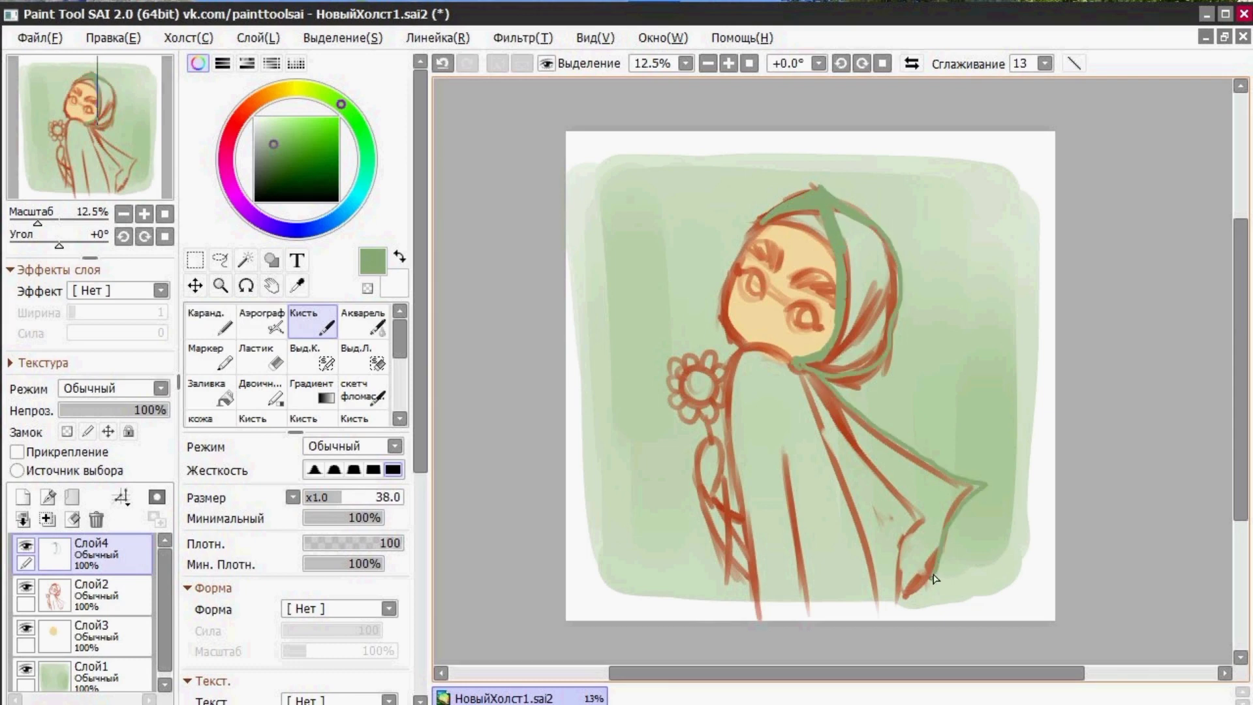
drag(806, 397, 799, 368)
- Fill the outlined headscarf and its tail with the muted green
click(210, 392)
click(869, 281)
click(872, 489)
- Set the stroke smoothing to S-3 and tidy the headscarf's edges with the eraser at size 78
click(261, 356)
scroll(832, 241, up, 2)
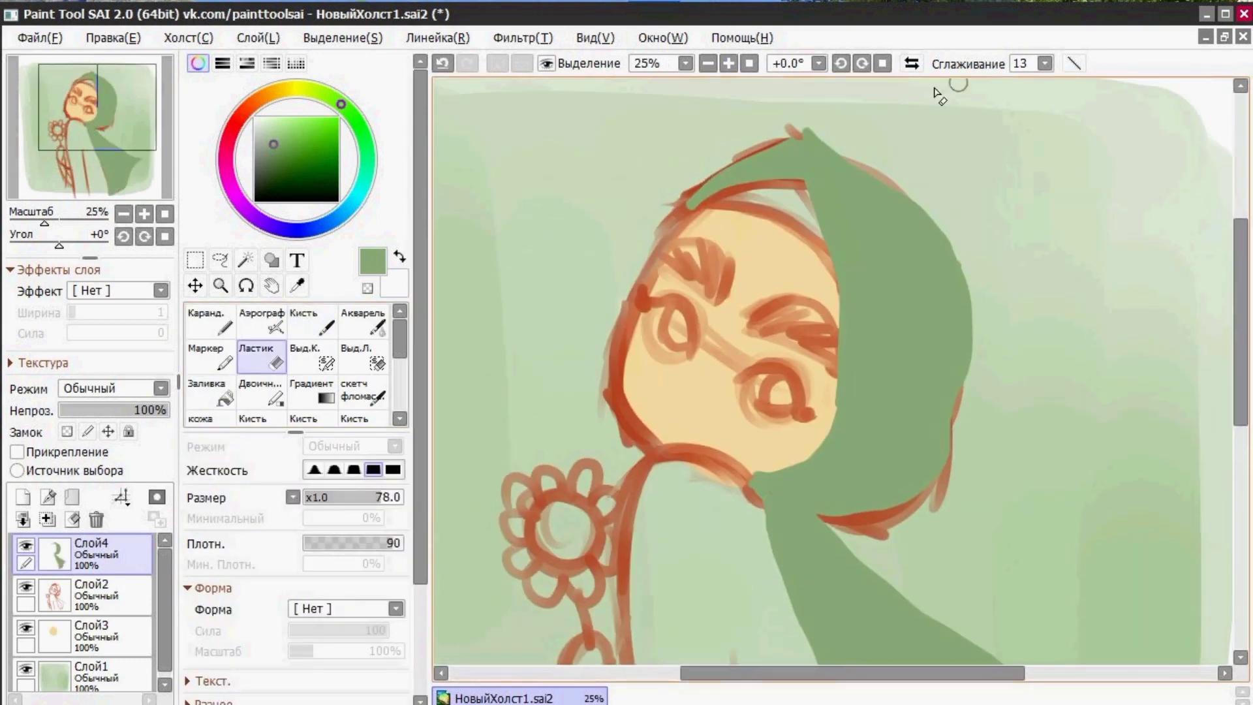
click(1045, 63)
click(1028, 429)
click(315, 321)
click(262, 357)
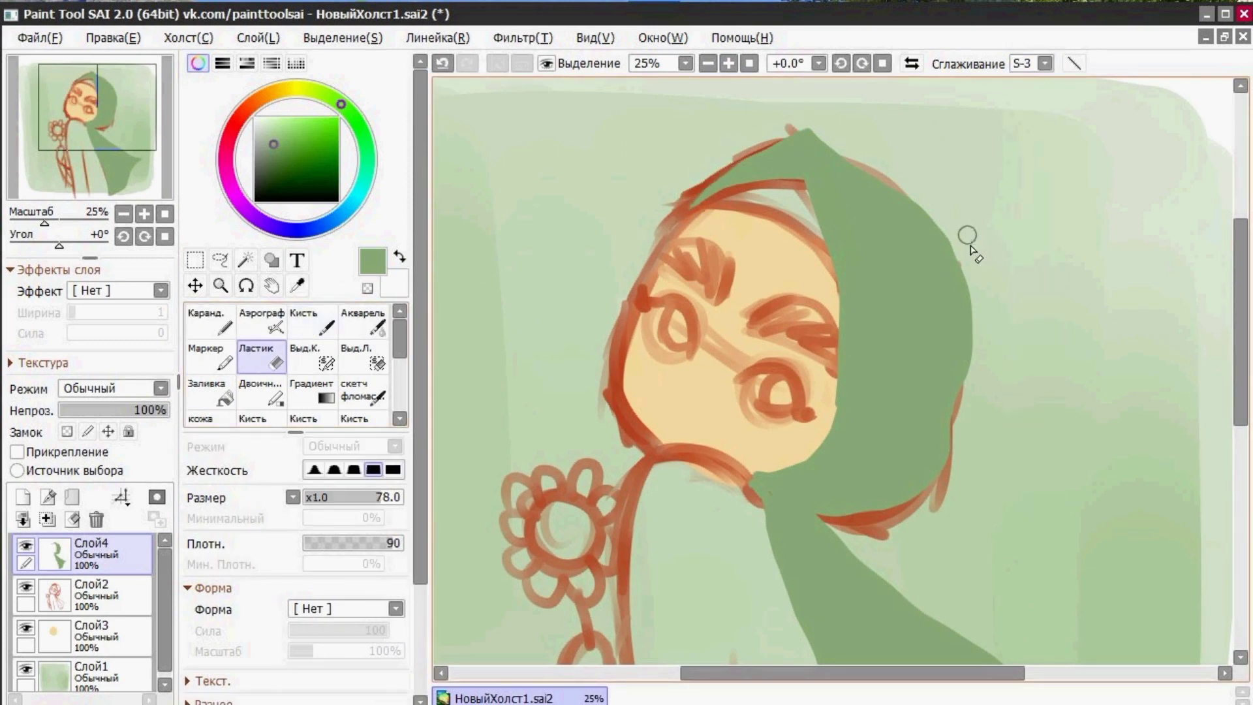
drag(1240, 366, 1240, 396)
scroll(796, 375, down, 3)
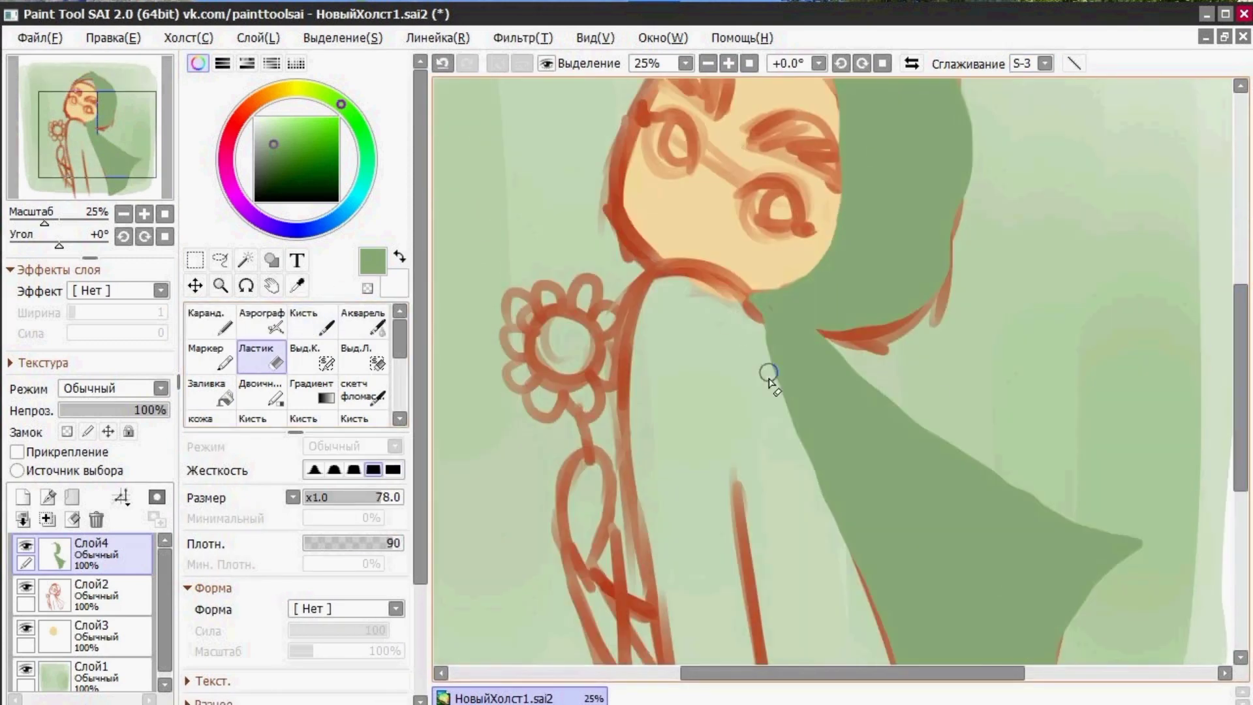
- Touch up the edges of the headscarf's tail and place the headscarf layer below the sketch layer
key(b)
scroll(862, 294, down, 1)
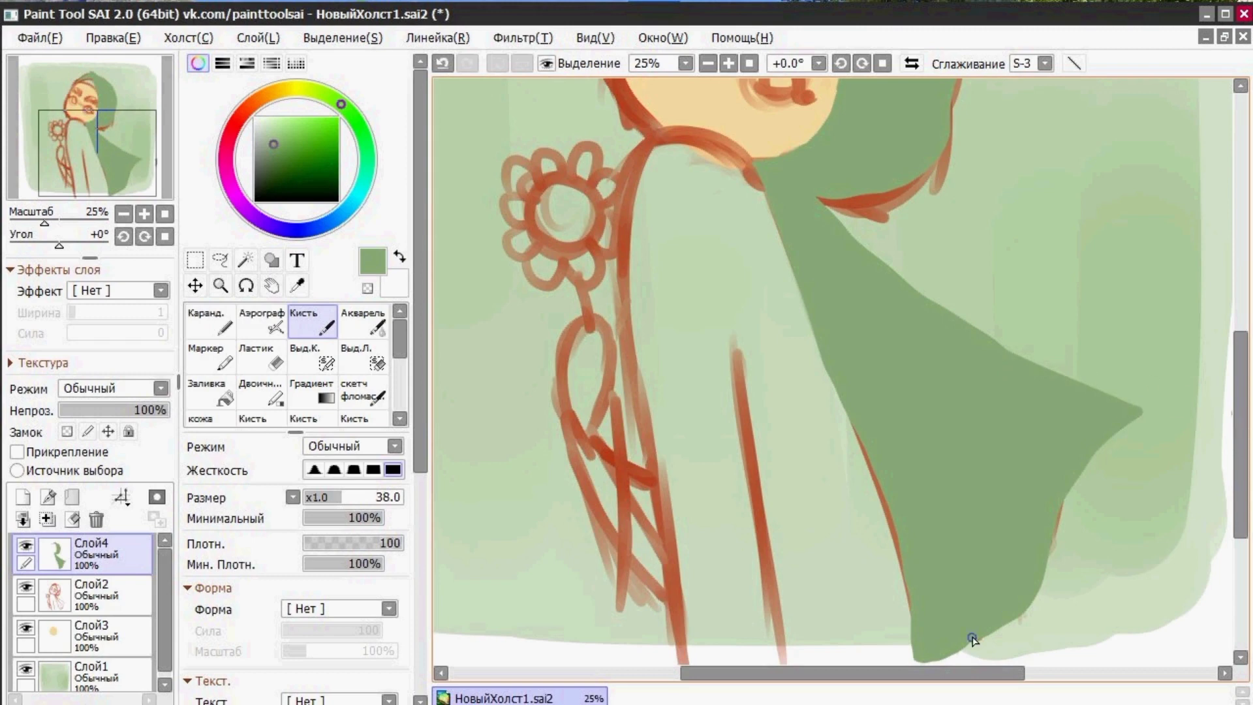
scroll(832, 372, down, 1)
key(e)
drag(115, 553, 118, 593)
click(115, 554)
scroll(832, 372, up, 1)
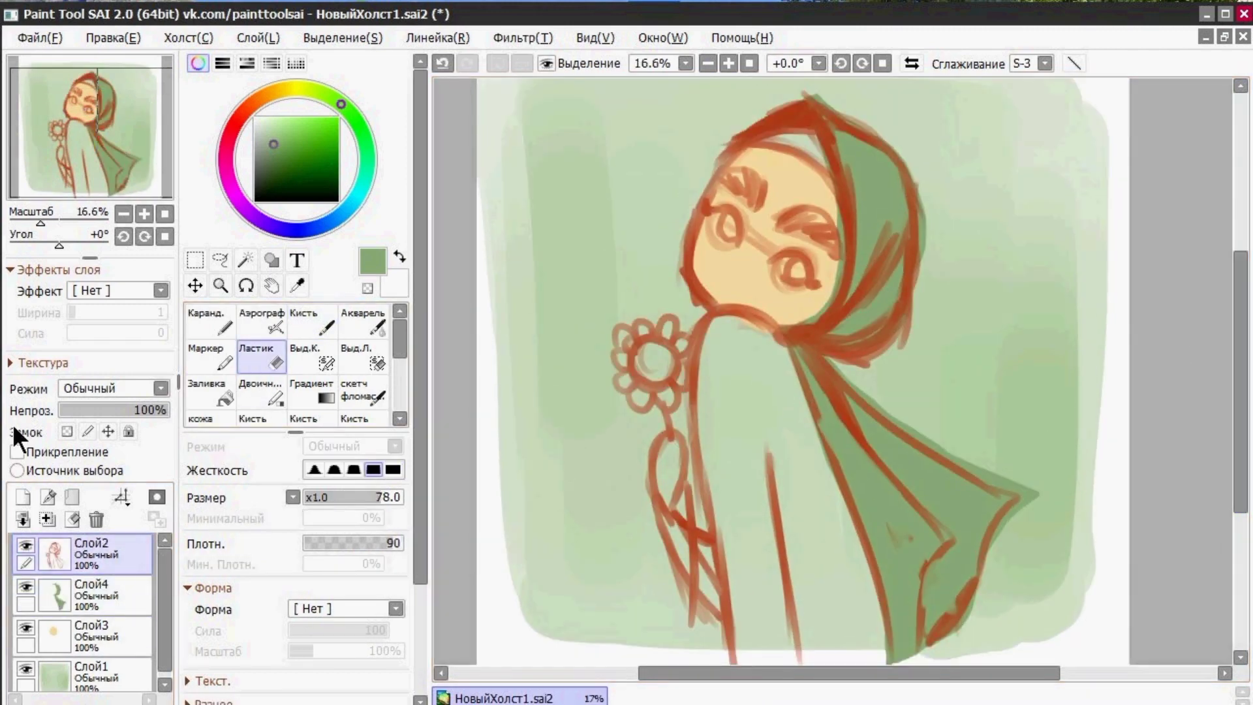
- Add a new top layer and choose a muted golden yellow for the Кисть brush at size 38
click(22, 496)
click(282, 91)
click(307, 136)
drag(282, 90, 287, 90)
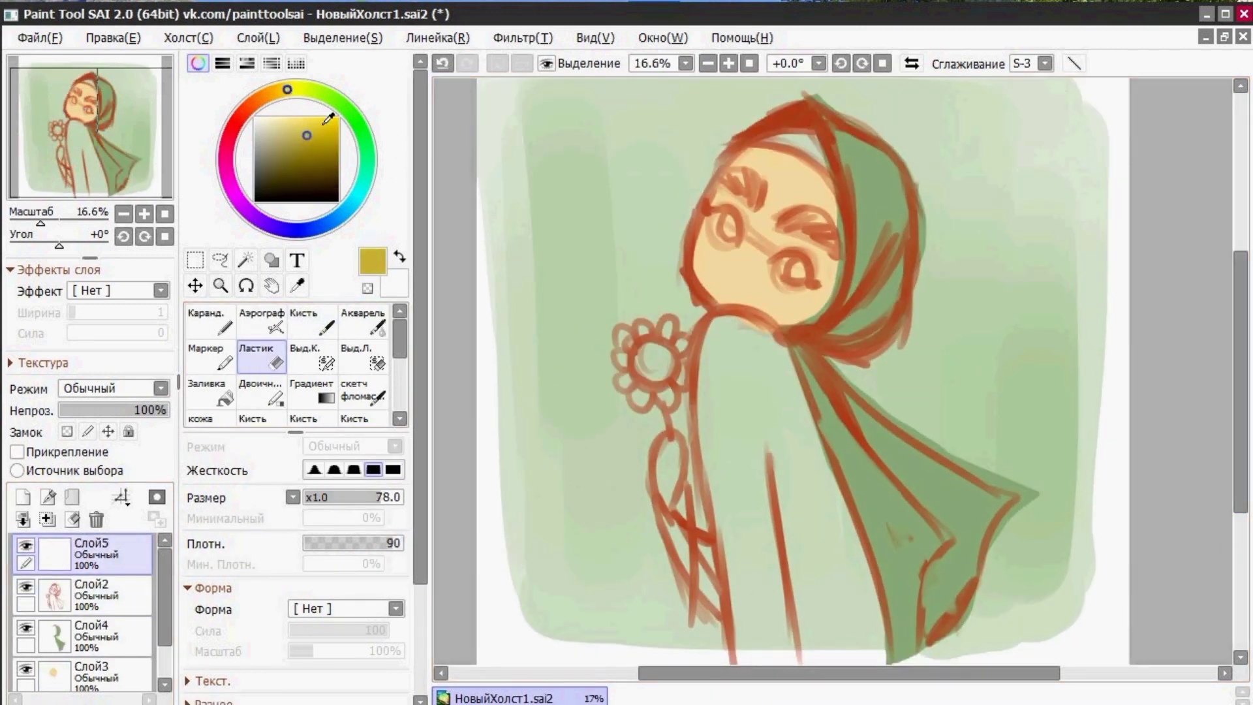
click(299, 127)
click(313, 321)
- Outline and fill the girl's dress in yellow, from the shoulder down to the canvas's lower edge
mouse_move(786, 344)
mouse_down()
mouse_move(724, 306)
mouse_move(710, 553)
mouse_move(731, 673)
mouse_up()
scroll(835, 354, down, 1)
drag(784, 187, 887, 520)
mouse_move(871, 398)
mouse_down()
mouse_move(907, 520)
mouse_move(895, 501)
mouse_up()
click(224, 400)
click(796, 392)
click(313, 321)
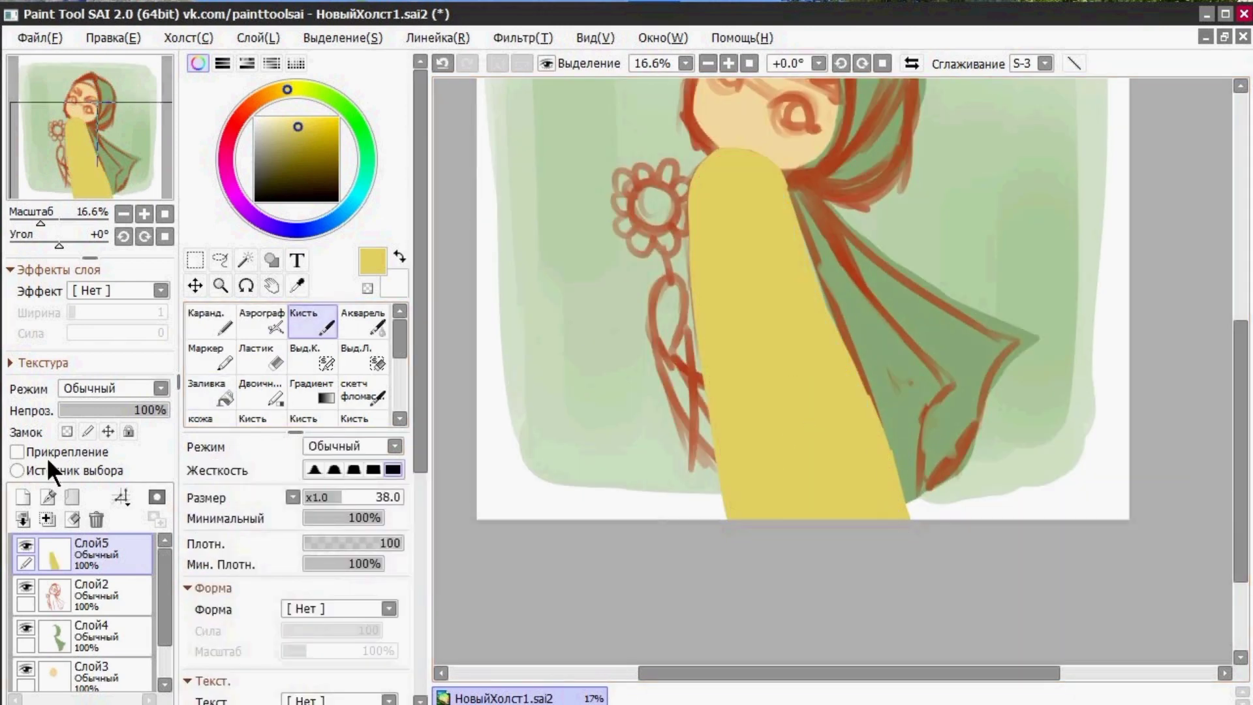
- Move the dress layer below the headscarf layer and paint the hand in the face's peach colour on a new layer
drag(92, 555, 104, 643)
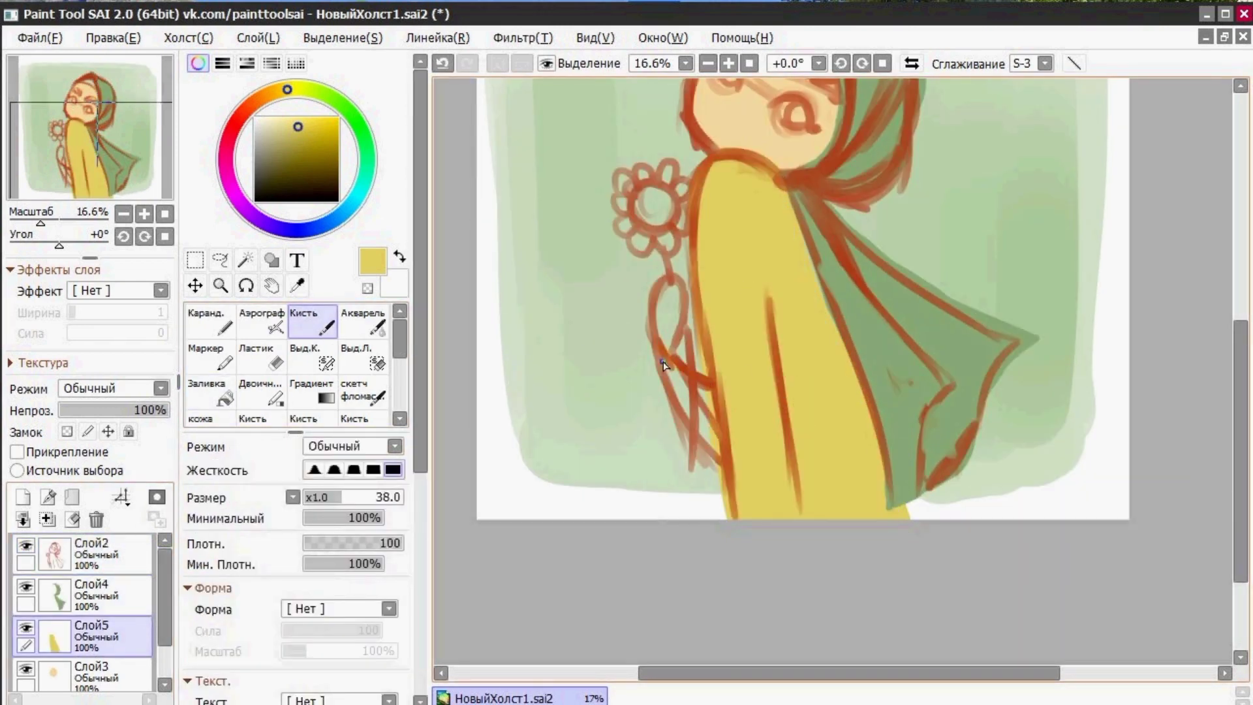
right_click(734, 130)
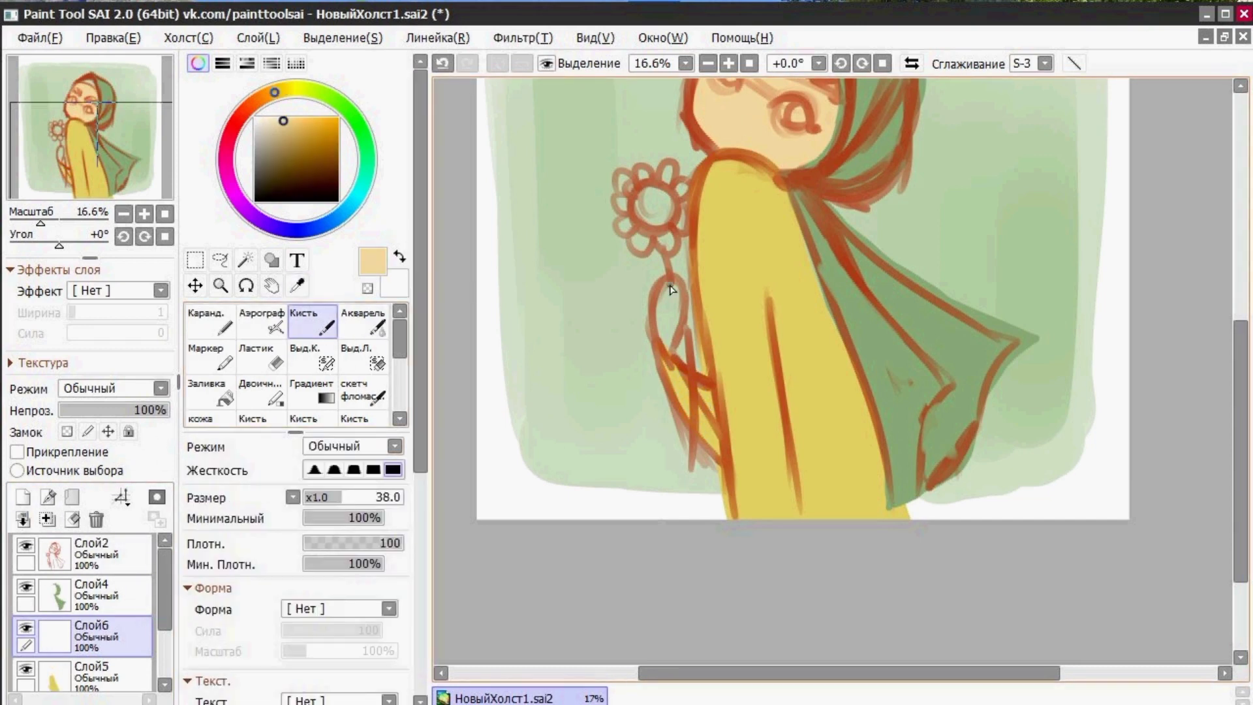
scroll(682, 299, up, 5)
- Paint the hair between forehead and headscarf in very dark brown on a new layer, hide the sketch and refine the hair's edges
key(ctrl+shift+n)
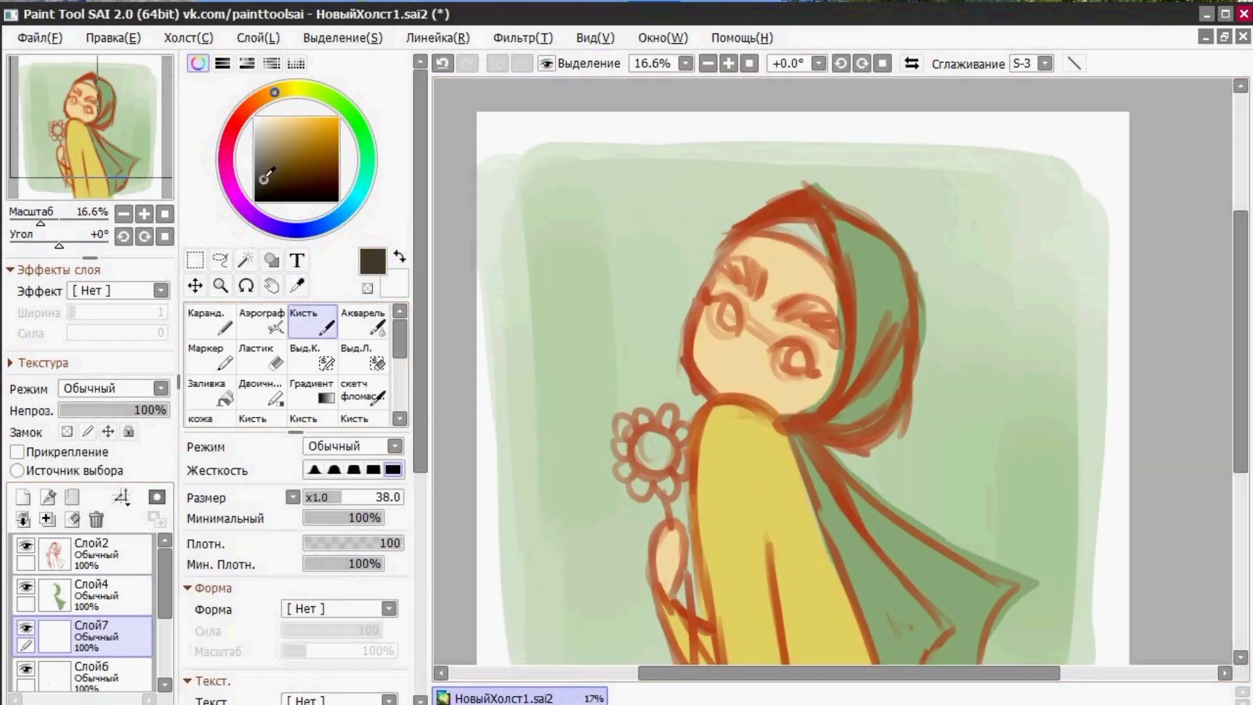
drag(266, 176, 263, 190)
drag(741, 233, 804, 245)
click(25, 545)
key(e)
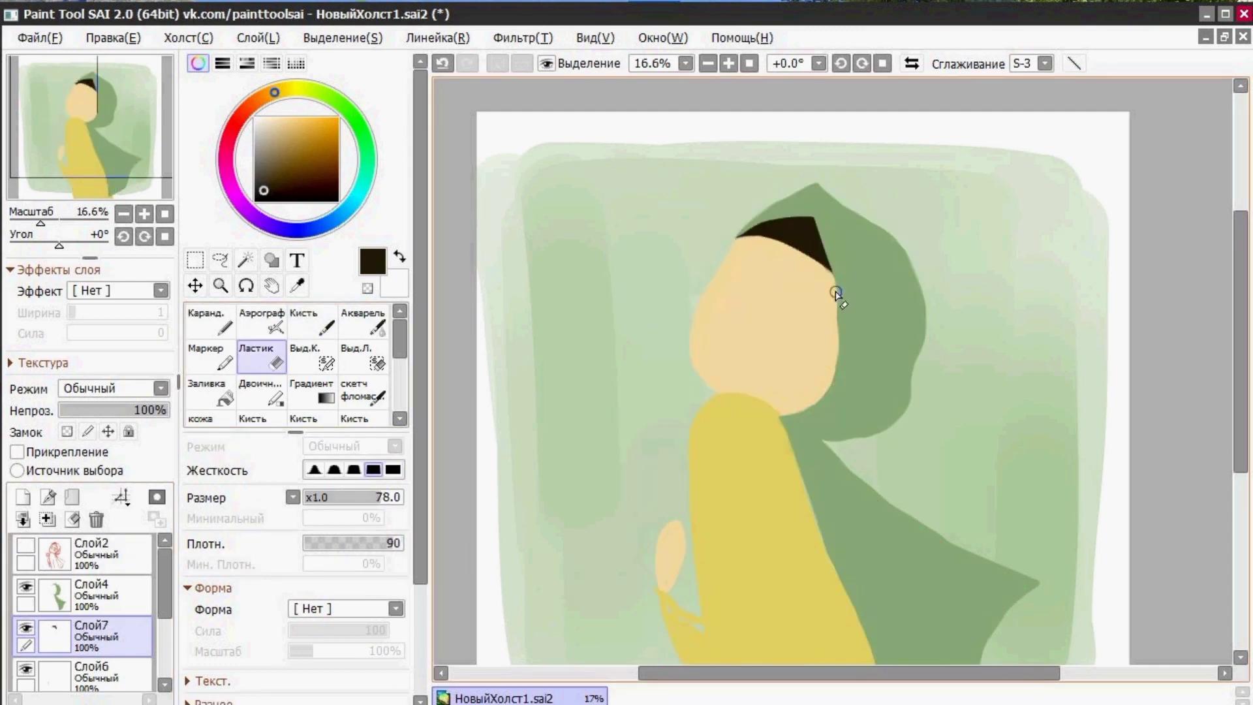
key(b)
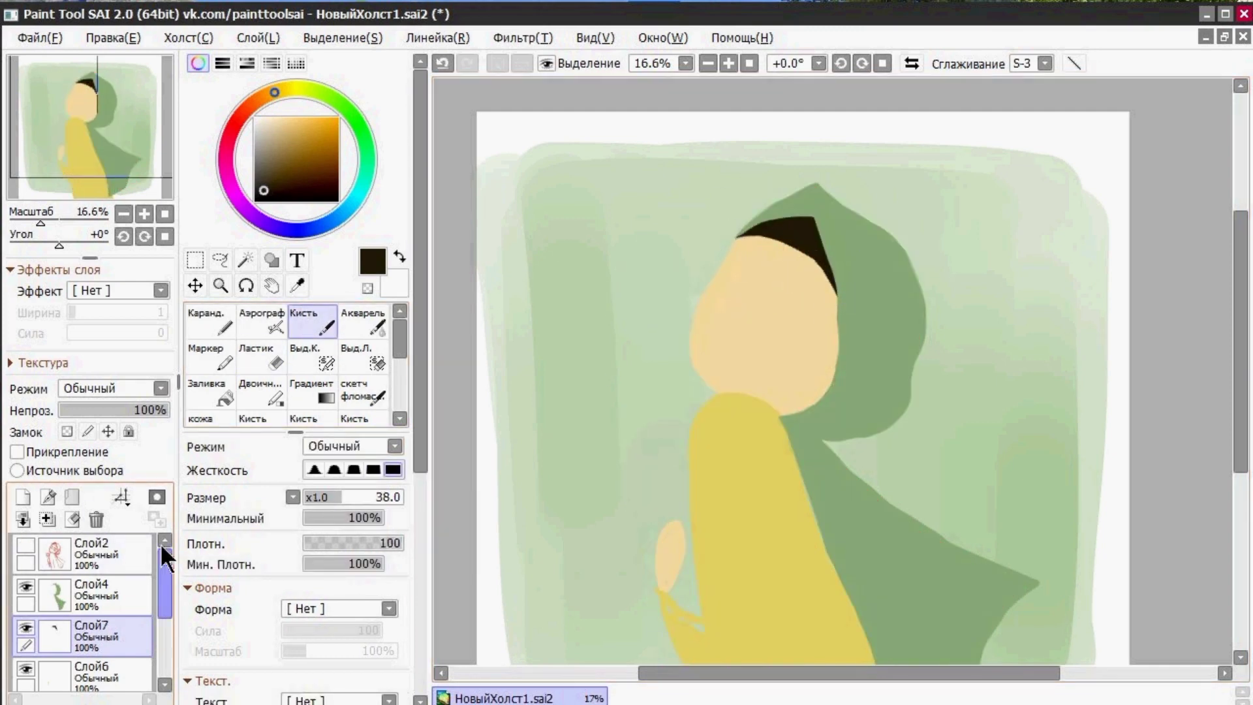
- Add a new layer for the facial features above the face layer and show the sketch again
click(103, 648)
mouse_move(168, 590)
mouse_down()
mouse_move(168, 635)
mouse_move(165, 574)
mouse_up()
click(23, 498)
click(26, 546)
scroll(695, 291, up, 3)
drag(690, 320, 822, 436)
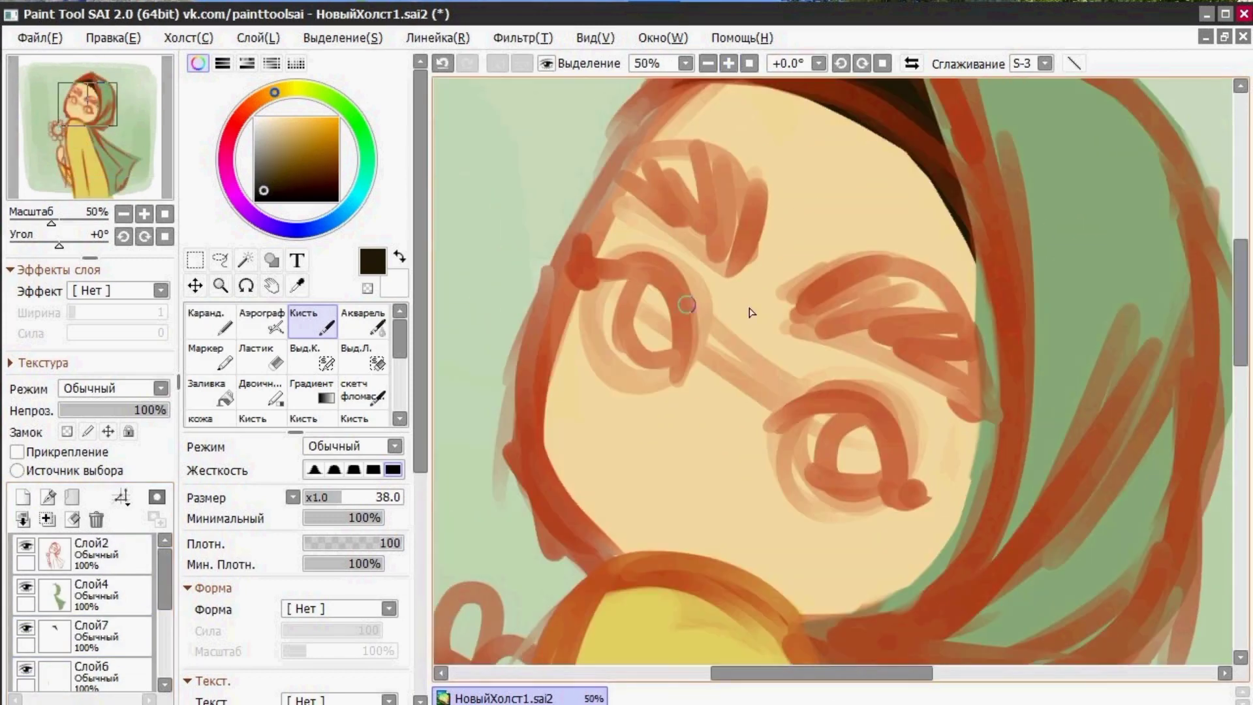
- Outline both eyes and eyebrows over the sketch in medium brown with the paper brush at size 32
click(255, 102)
click(286, 150)
scroll(294, 365, down, 3)
click(270, 383)
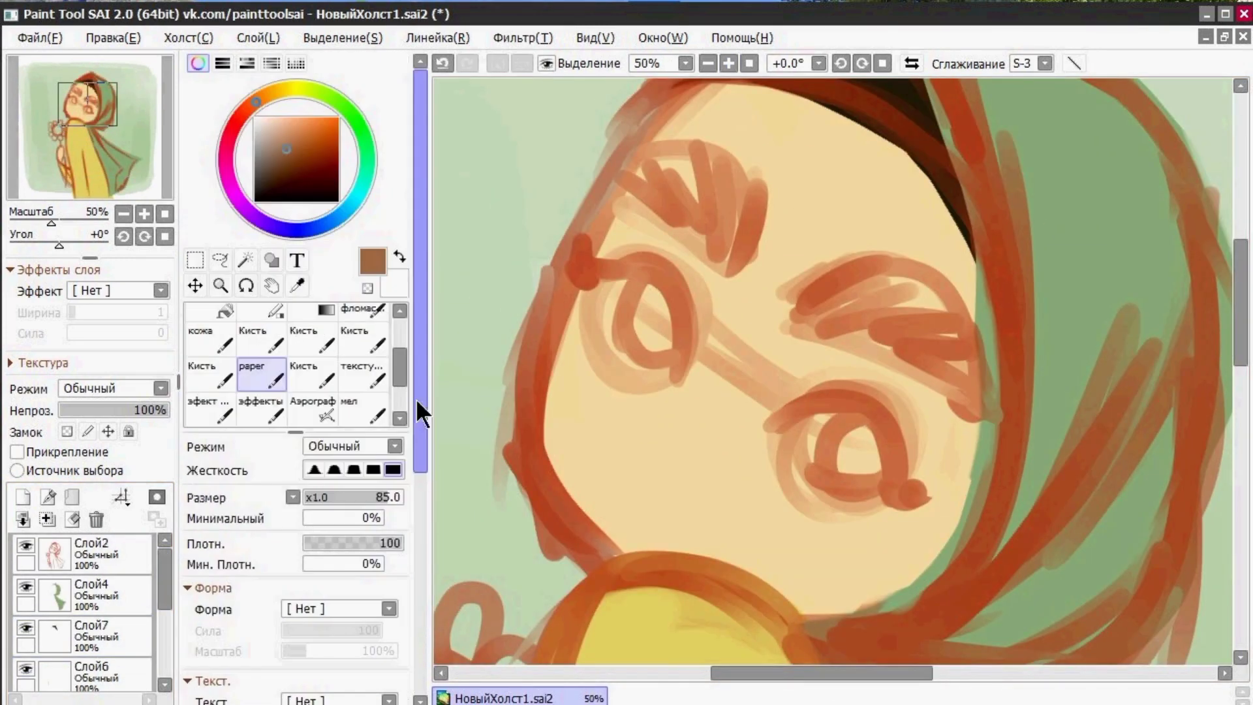
drag(940, 356, 842, 332)
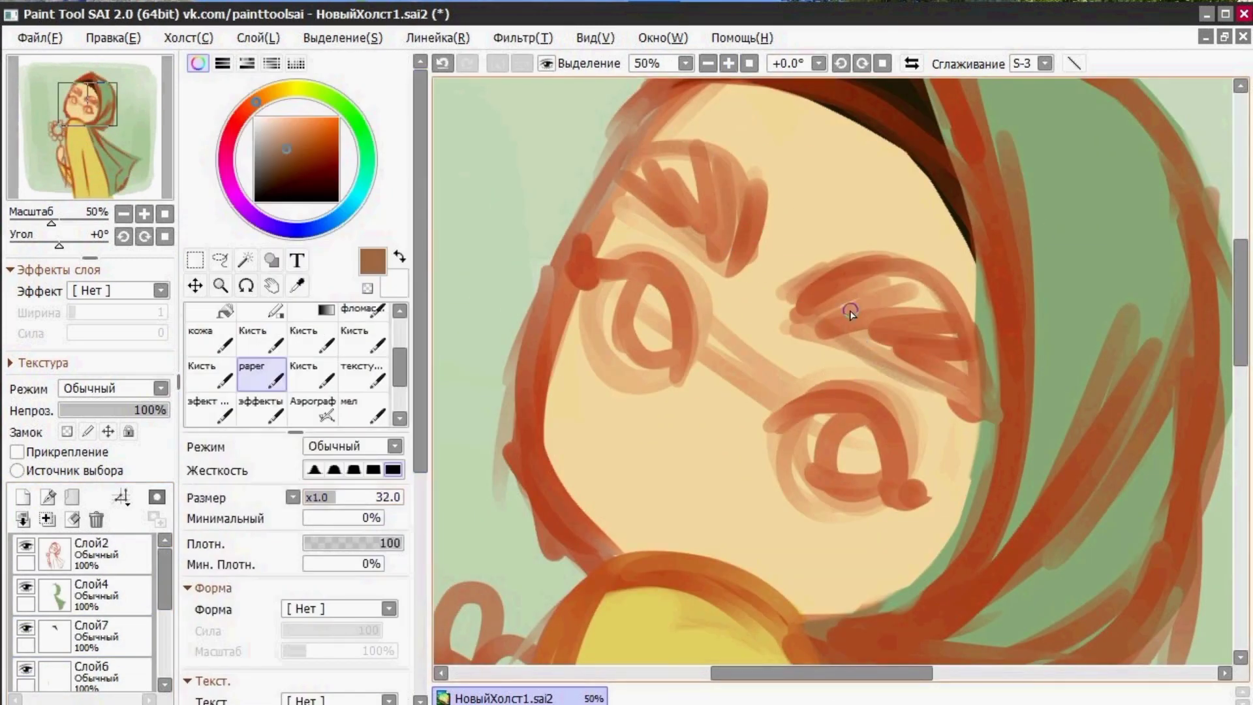
drag(896, 446, 897, 483)
drag(891, 484, 926, 499)
drag(868, 418, 889, 471)
- Hide the sketch layer and thicken the upper eyelid lines of both eyes in brown
click(26, 545)
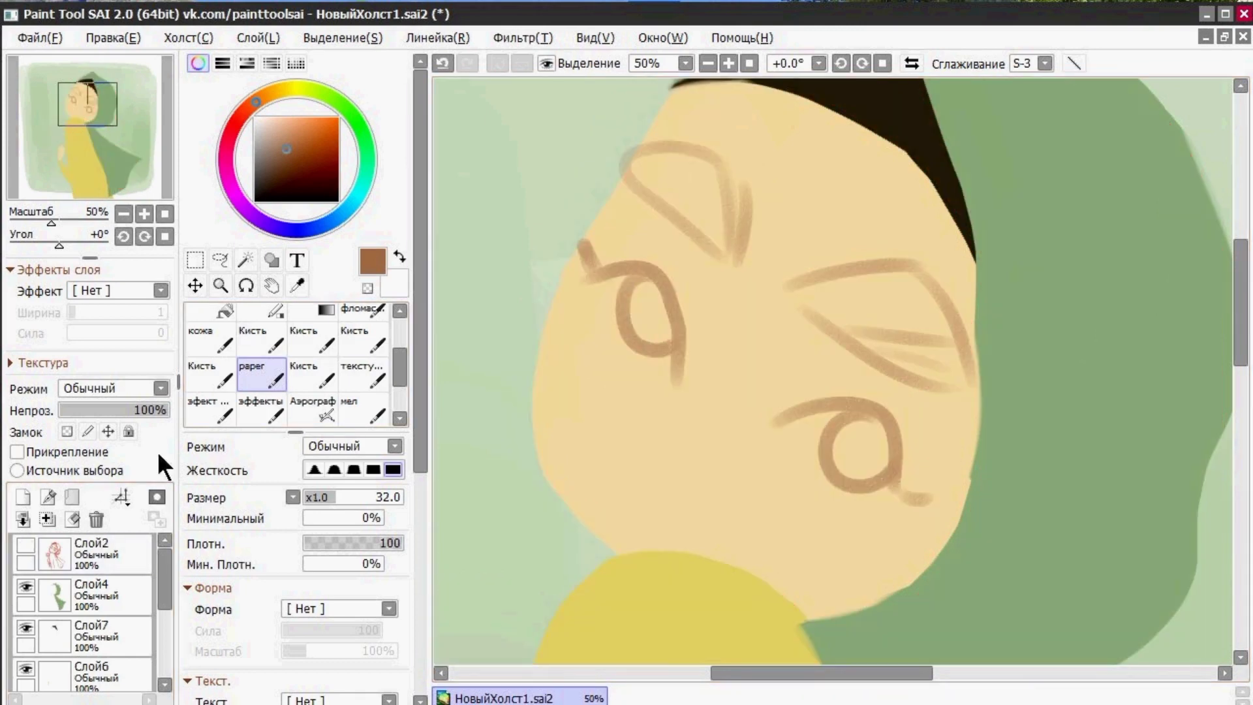
drag(659, 276, 677, 383)
drag(775, 422, 924, 499)
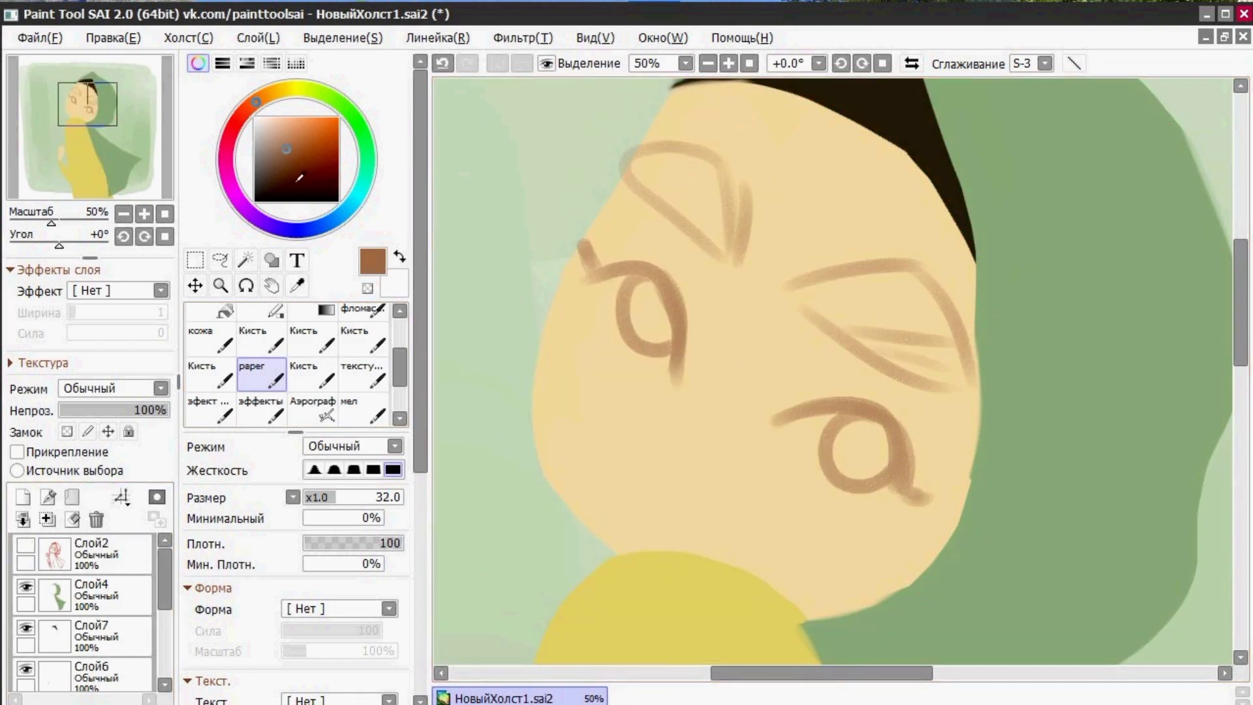
- Fill both irises with green and shade them with a darker green
drag(349, 111, 335, 100)
mouse_move(660, 285)
mouse_down()
mouse_move(663, 348)
mouse_move(630, 297)
mouse_move(650, 320)
mouse_up()
mouse_move(861, 448)
mouse_down()
mouse_move(850, 413)
mouse_move(839, 448)
mouse_move(881, 453)
mouse_up()
click(275, 170)
click(326, 95)
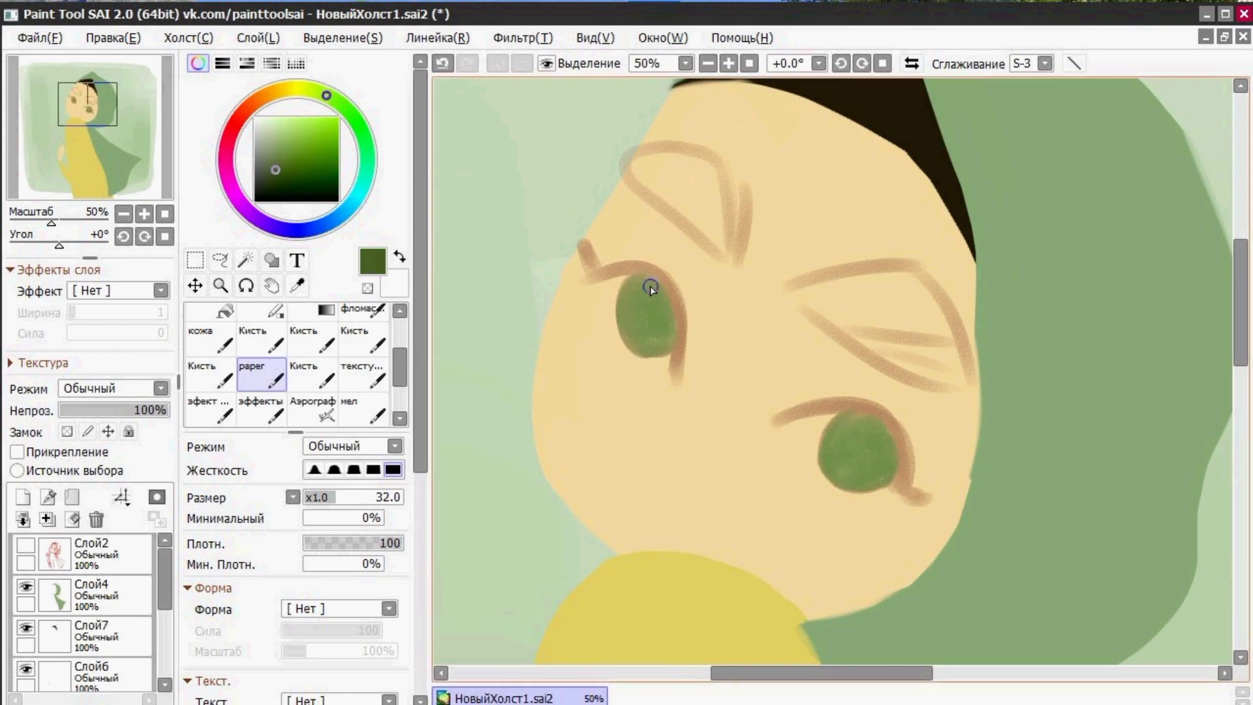
drag(651, 287, 659, 309)
drag(848, 421, 895, 480)
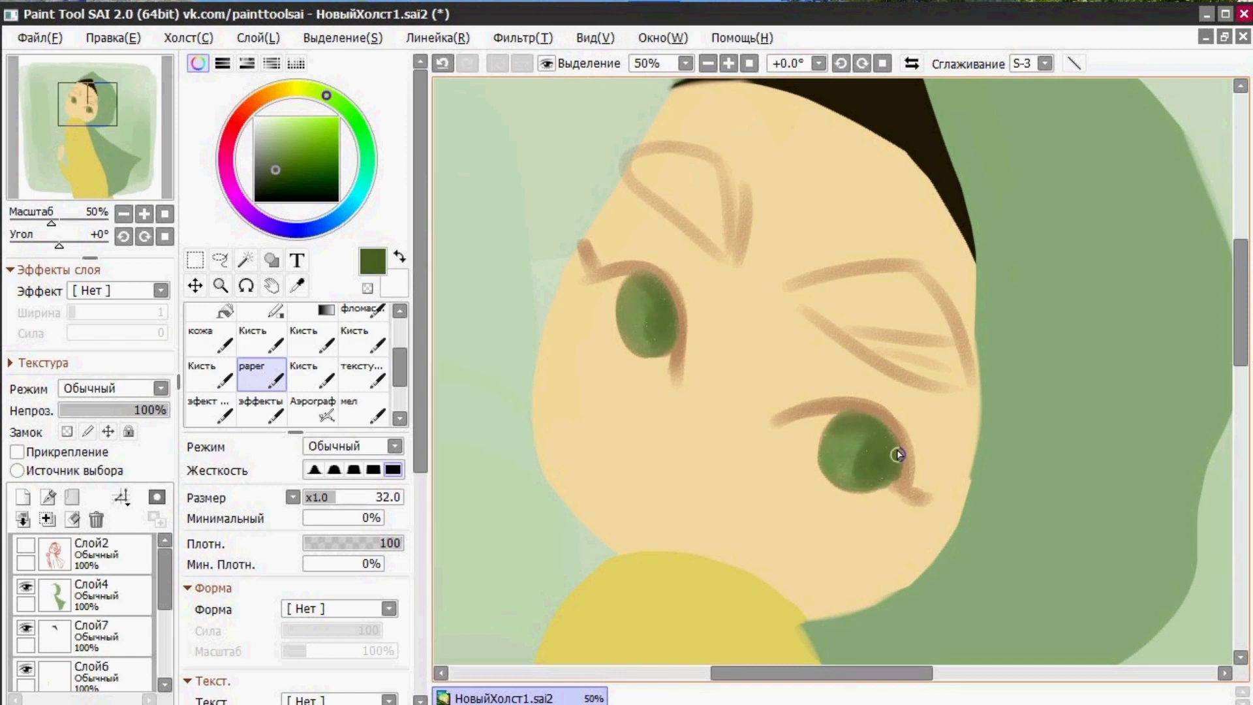
- Paint near-black lash lines with lashes and build up both eyebrows from fine brown hair strokes
click(287, 198)
click(325, 497)
click(255, 103)
click(285, 152)
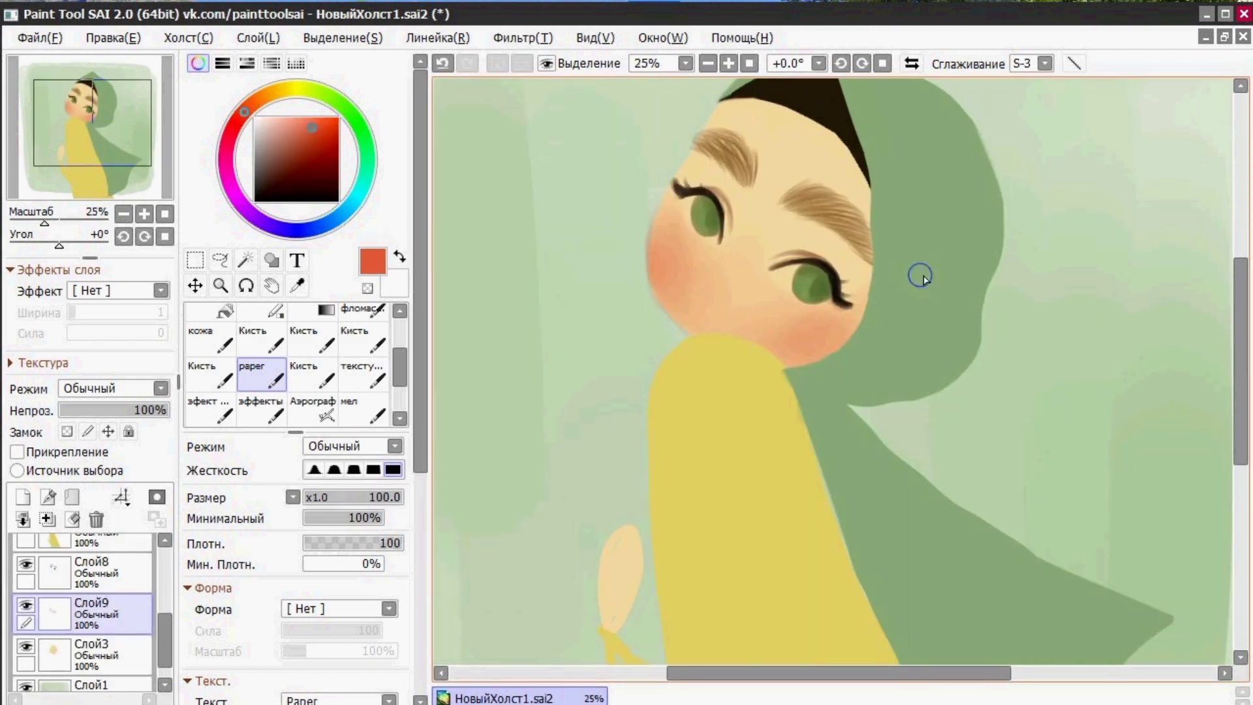
- Paint and shade the eyelid creases in muted reddish brown with the paper brush at sizes 27 and 48
click(251, 105)
drag(324, 144, 292, 136)
click(330, 498)
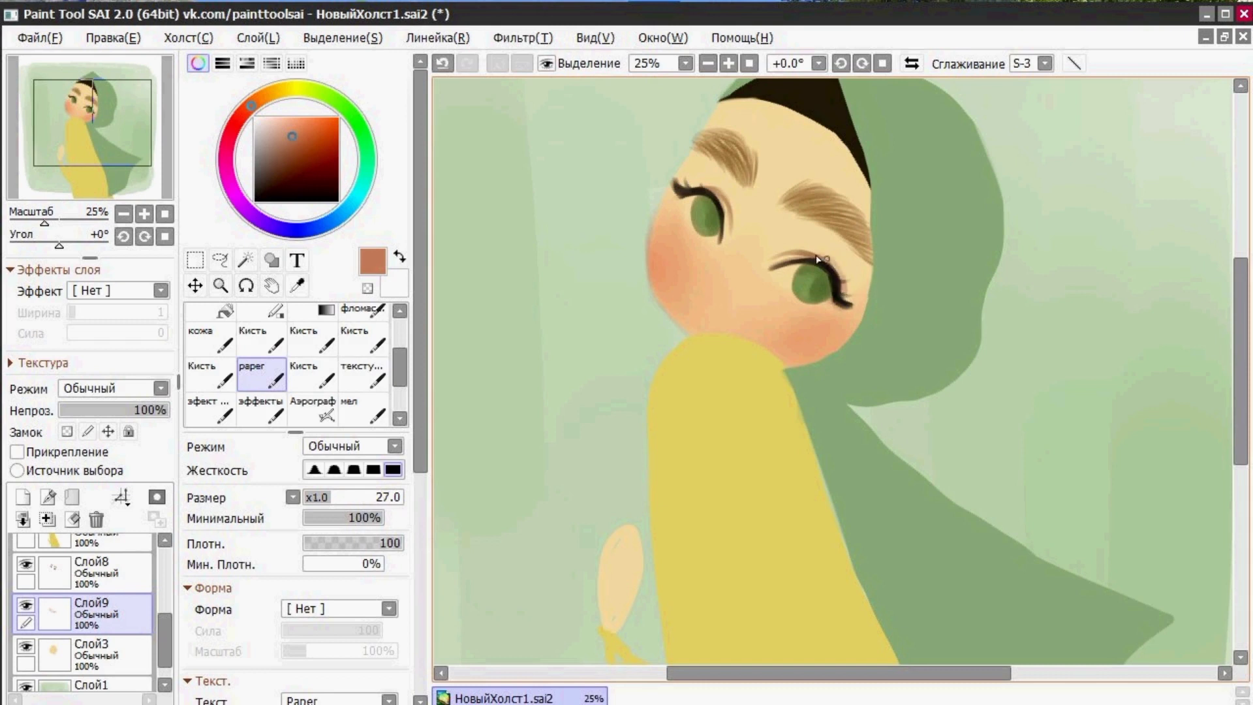
drag(816, 255, 771, 264)
click(351, 497)
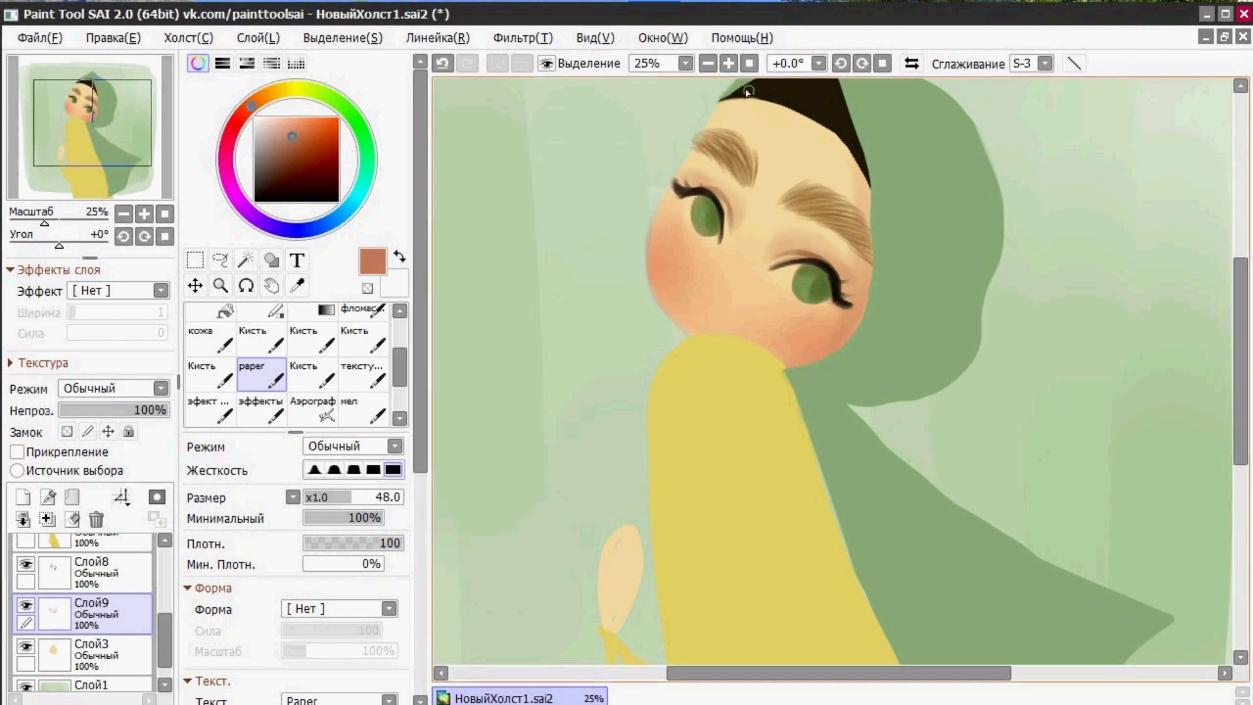
- Refine the soft shading around the eyes with the paper brush at size 25
click(728, 64)
click(728, 63)
drag(838, 673, 774, 672)
drag(1241, 399, 1241, 365)
mouse_move(400, 359)
mouse_down()
mouse_move(401, 332)
mouse_move(402, 362)
mouse_up()
click(262, 352)
click(729, 63)
click(261, 387)
click(328, 499)
triple_click(708, 64)
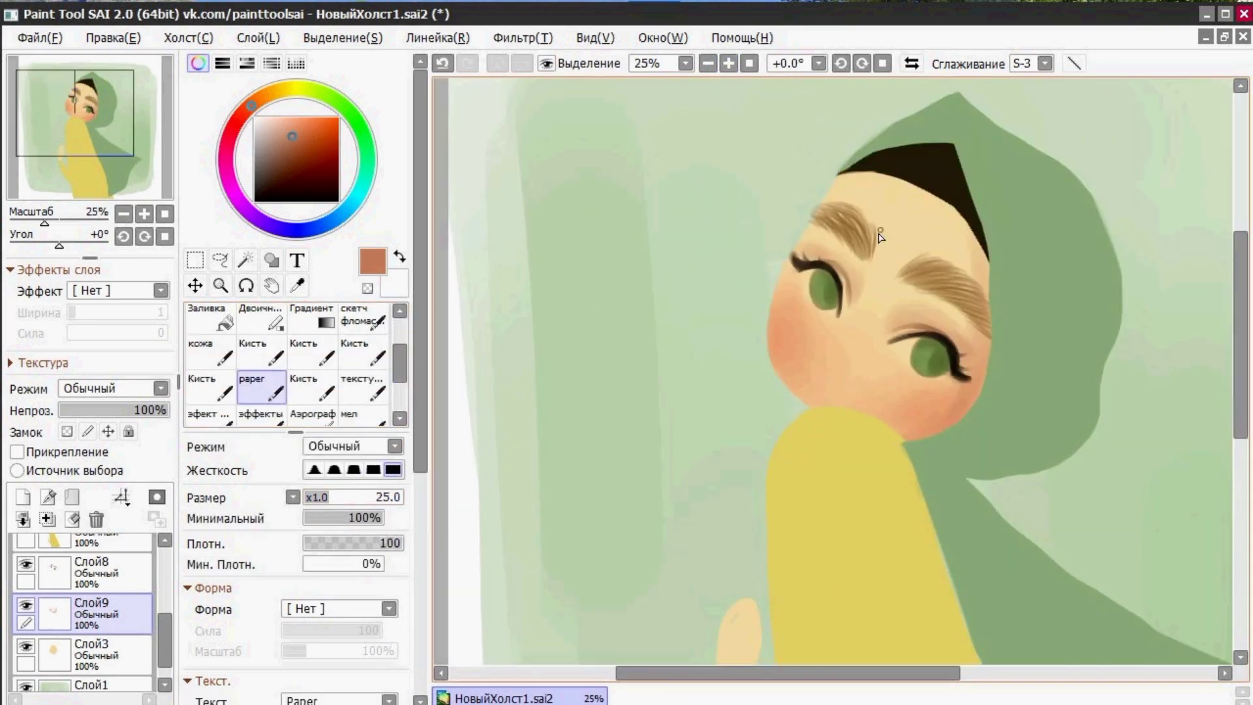
- Fill the gap between sleeve and body on the dress layer with its yellow, using the Кисть brush at size 38
click(709, 64)
drag(839, 673, 900, 673)
drag(1240, 445, 1240, 501)
drag(163, 621, 163, 586)
click(111, 633)
click(297, 286)
click(699, 404)
key(b)
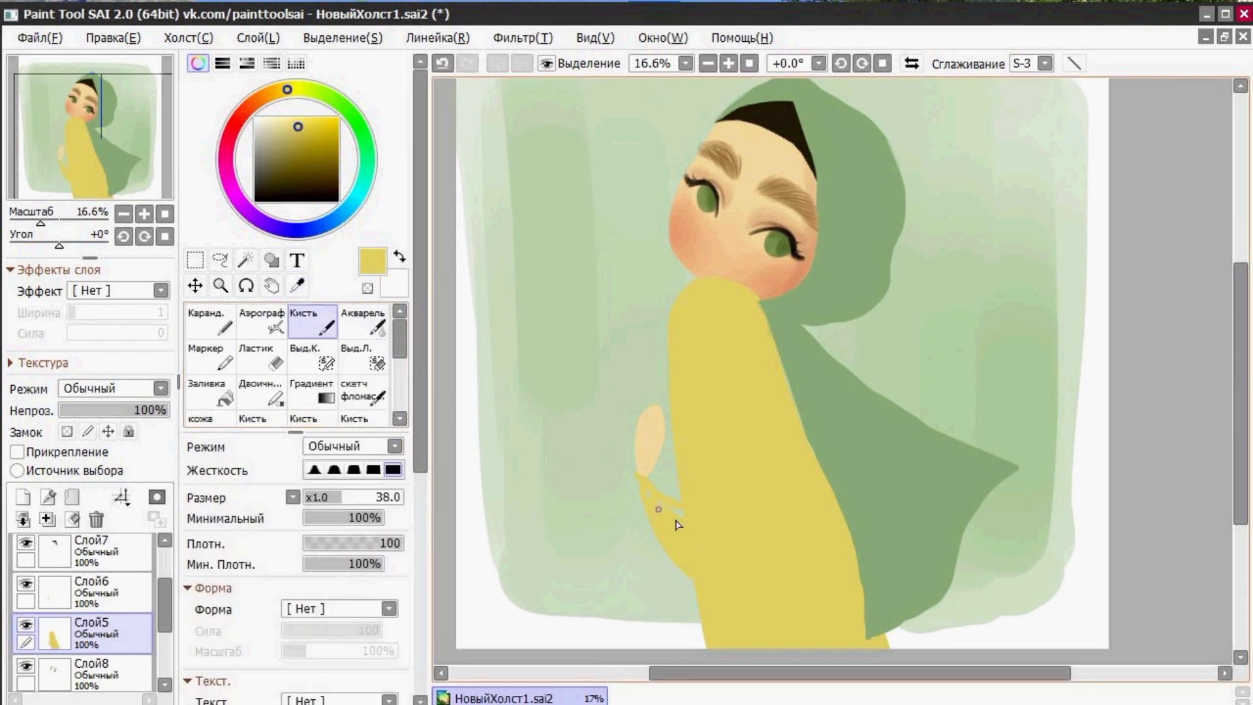
- Clean up the headscarf layer's edge around the face with the eraser at size 29
scroll(168, 611, up, 2)
click(115, 590)
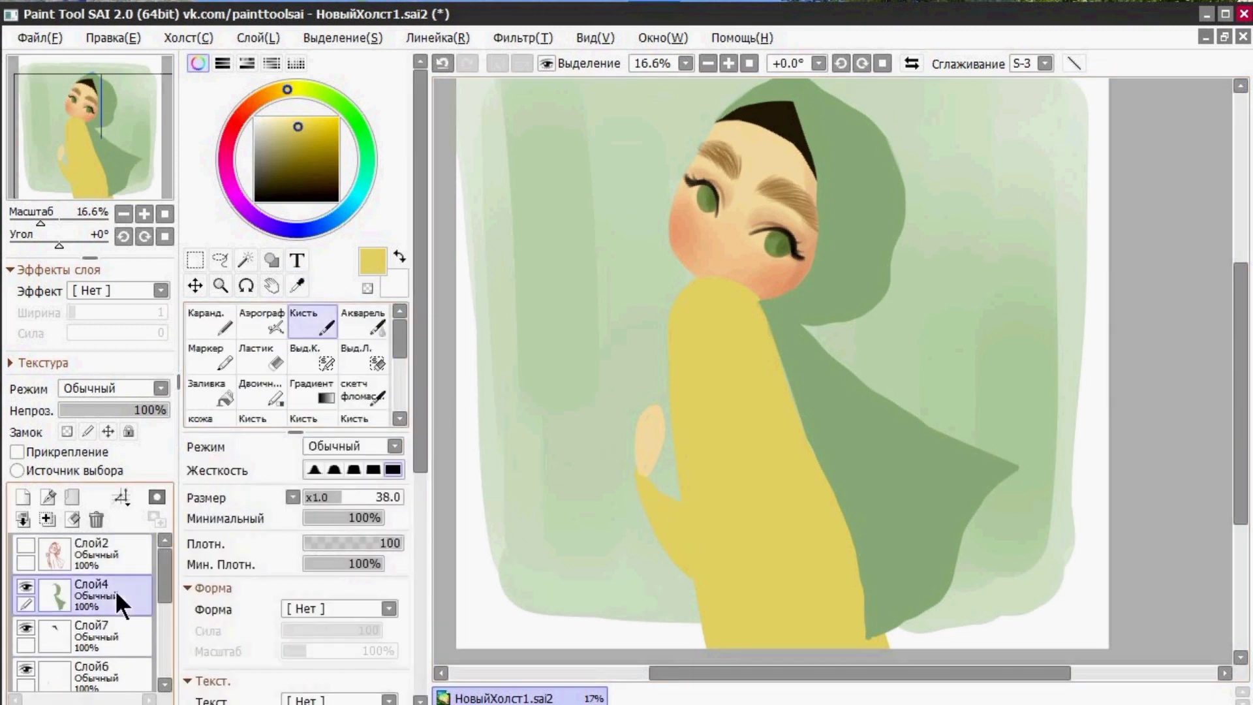
key(e)
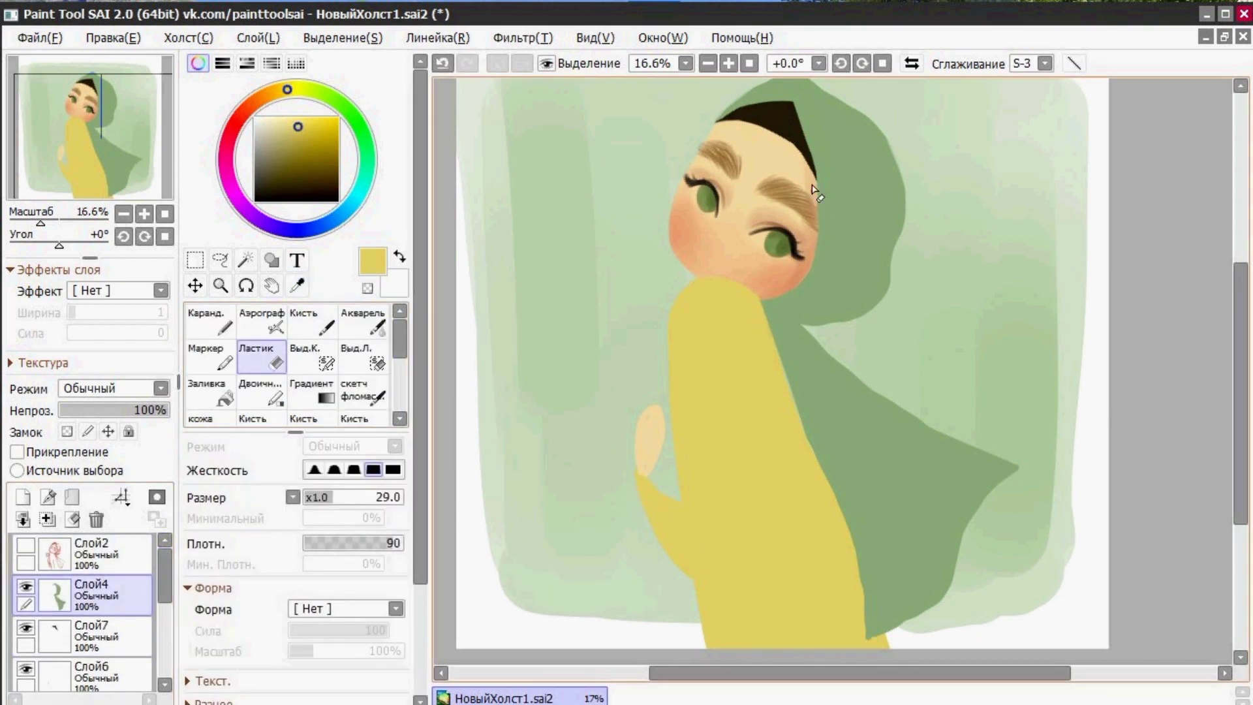
- Choose a darker green and set the Cloth-textured Кисть brush to minimum size 0% and size 43
drag(1240, 397, 1240, 360)
key(i)
click(783, 172)
click(274, 161)
click(350, 112)
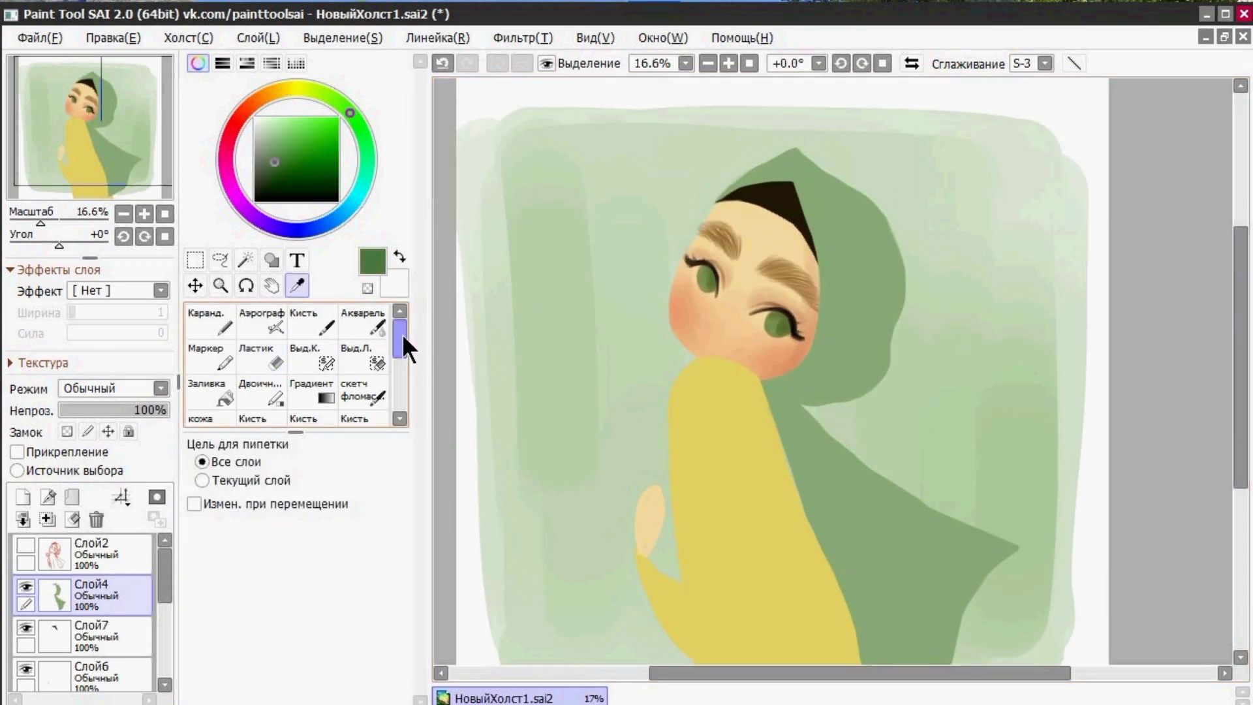
drag(402, 334, 402, 348)
click(313, 388)
click(729, 63)
click(729, 64)
click(728, 63)
drag(1238, 328, 1237, 322)
drag(812, 672, 833, 673)
drag(365, 518, 303, 518)
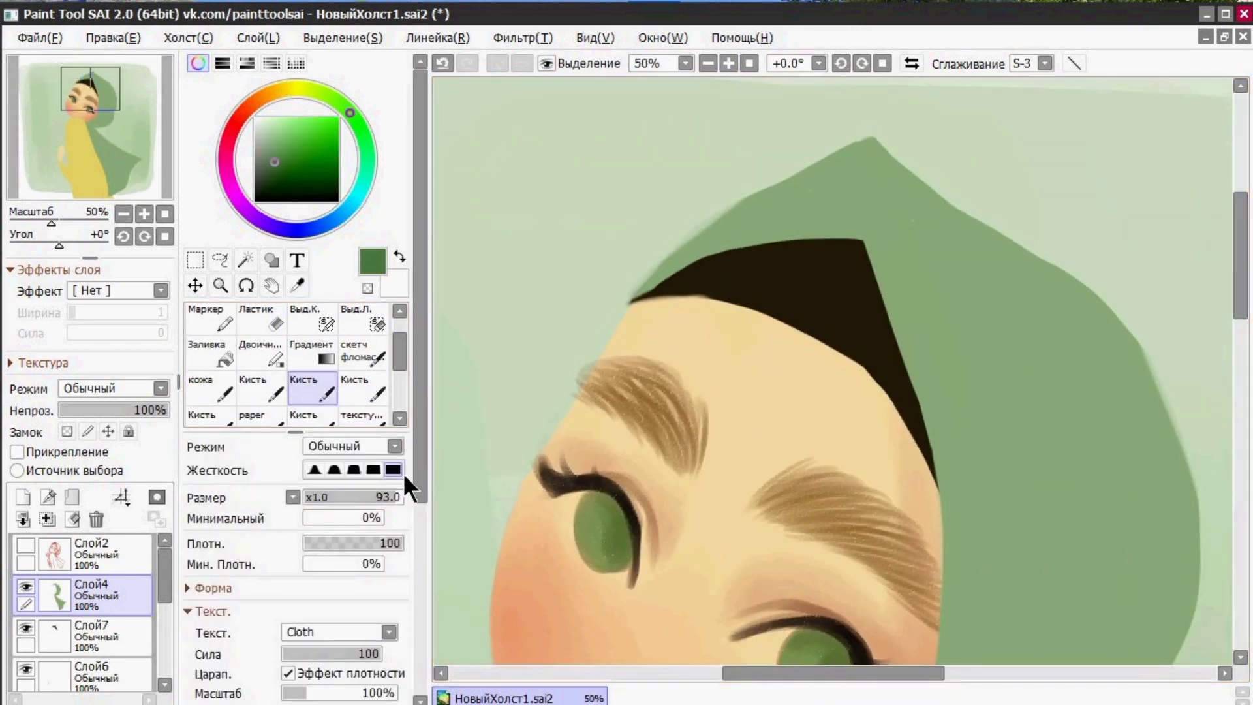
click(346, 497)
drag(862, 164, 852, 230)
mouse_move(853, 226)
mouse_down()
mouse_move(739, 240)
mouse_move(655, 285)
mouse_up()
key(ctrl+z)
key(ctrl+z)
- Shade the headscarf's front fold above the hair in darker green on a new layer
click(23, 497)
drag(861, 160, 637, 295)
drag(767, 225, 674, 266)
drag(855, 171, 751, 230)
mouse_move(866, 141)
mouse_down()
mouse_move(793, 216)
mouse_move(694, 265)
mouse_up()
drag(844, 160, 778, 212)
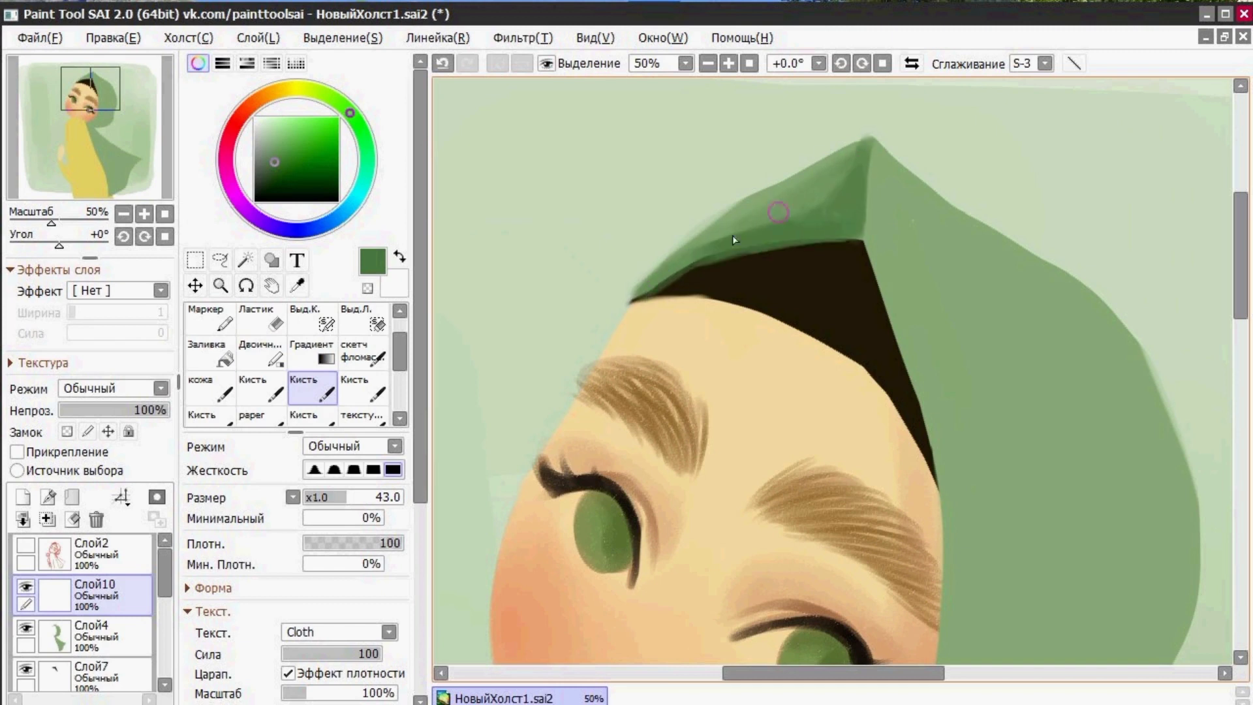
- Lighten and trim the front fold's shading with the eraser and define its outer edge with the Cloth-textured brush at size 18
click(261, 318)
mouse_move(860, 169)
mouse_down()
mouse_move(857, 241)
mouse_move(640, 297)
mouse_move(872, 133)
mouse_move(699, 237)
mouse_up()
click(313, 390)
click(322, 498)
drag(783, 174, 655, 277)
key(e)
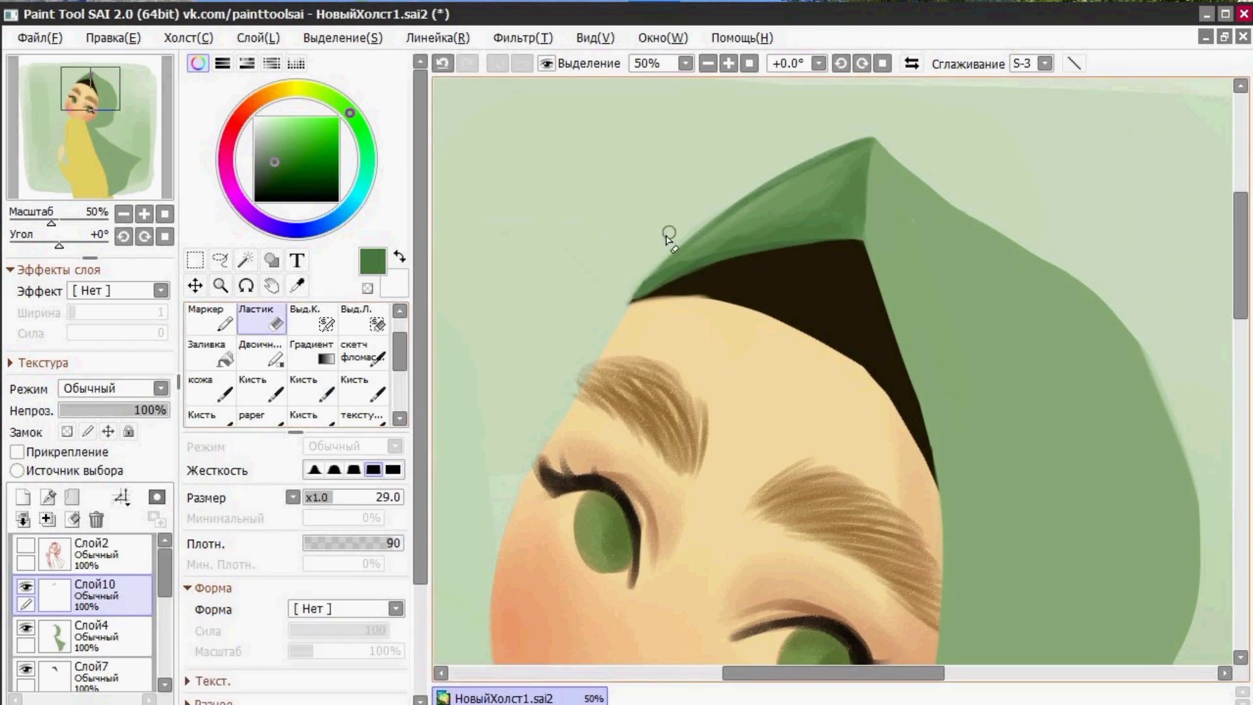
- Paint curved folds and broad shading on the headscarf around the head at brush size 56, raising the minimum size to 100%
click(311, 391)
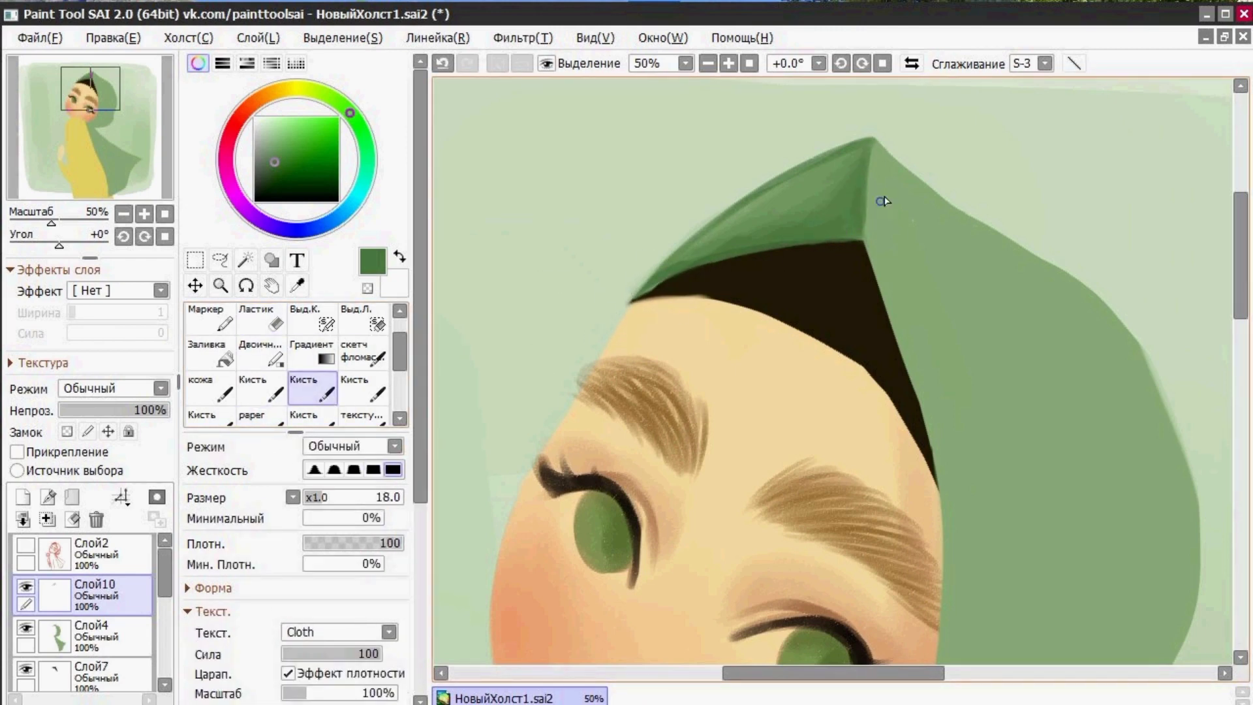
click(708, 63)
click(708, 64)
click(359, 498)
mouse_move(713, 438)
mouse_down()
mouse_move(853, 302)
mouse_move(865, 266)
mouse_up()
drag(706, 447, 857, 410)
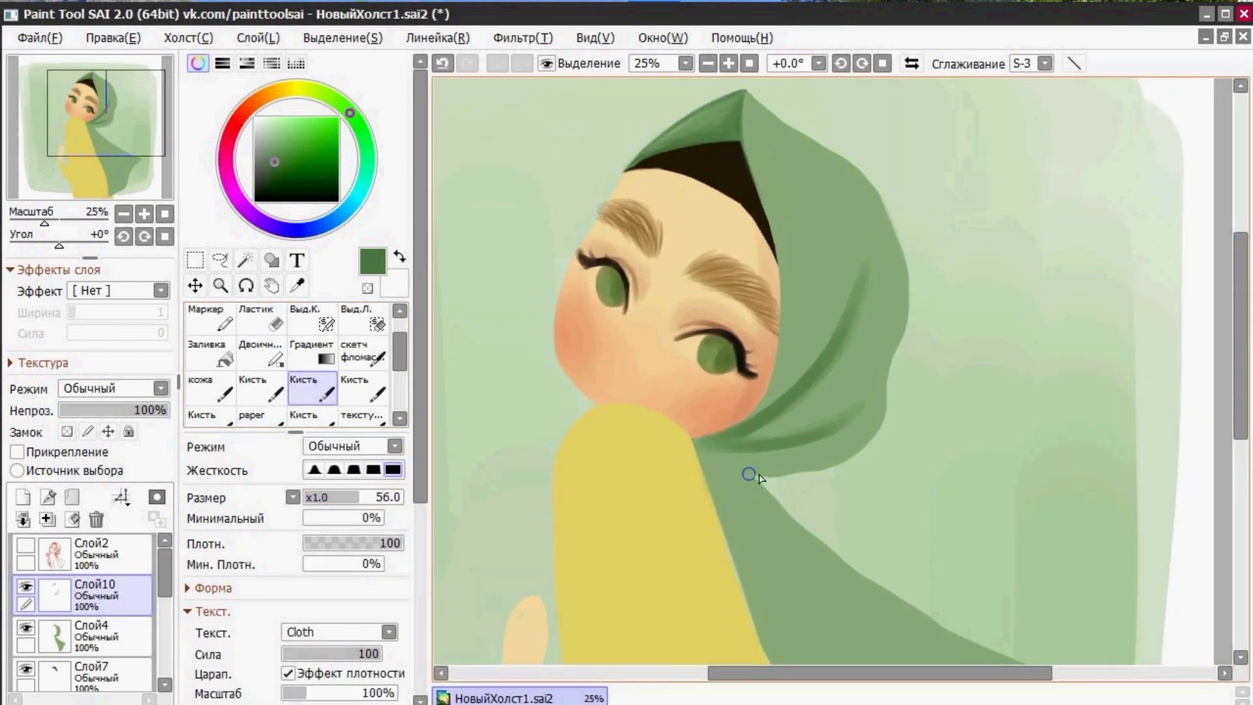
mouse_move(759, 476)
mouse_down()
mouse_move(873, 427)
mouse_move(747, 464)
mouse_move(906, 294)
mouse_move(845, 434)
mouse_move(890, 219)
mouse_move(896, 260)
mouse_move(800, 423)
mouse_move(820, 386)
mouse_move(770, 398)
mouse_move(845, 313)
mouse_move(857, 208)
mouse_up()
click(381, 518)
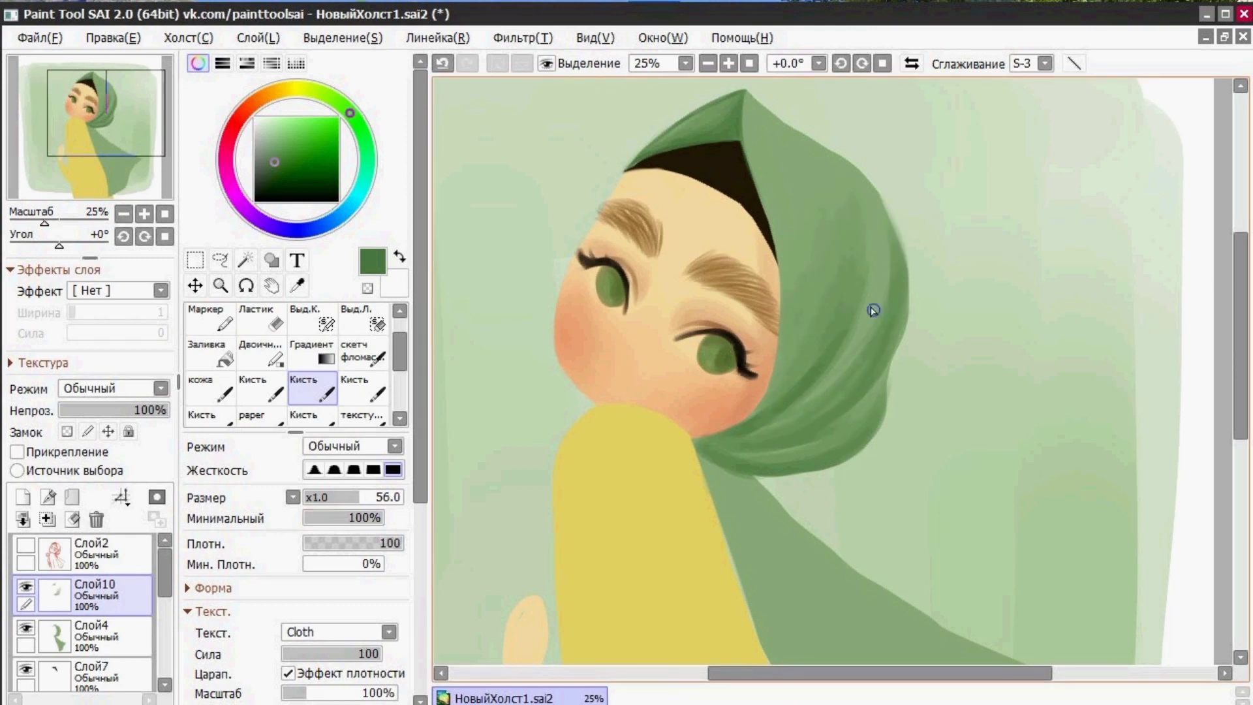
- Paint dark green folds and edges on the headscarf's trailing end at brush size 56 with minimum size 0%
click(304, 518)
click(708, 63)
click(708, 63)
drag(764, 267, 764, 365)
drag(774, 374, 886, 537)
drag(951, 481, 904, 562)
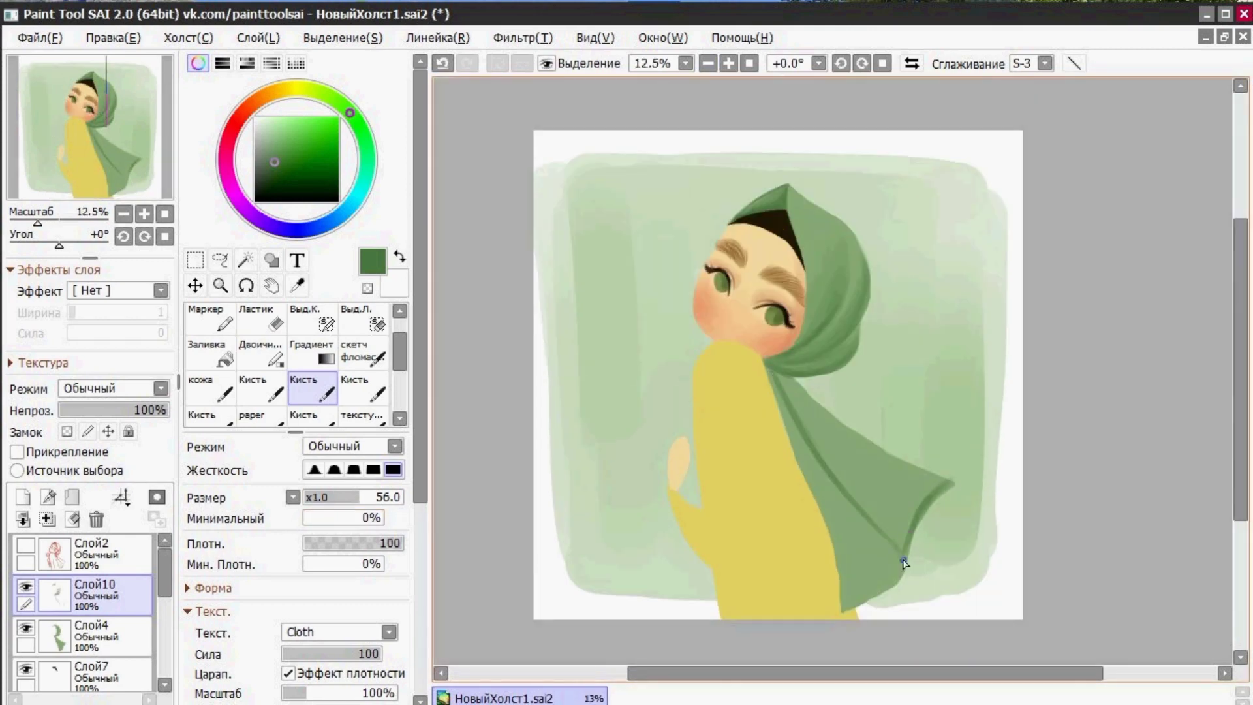
drag(786, 384, 874, 526)
drag(783, 403, 839, 508)
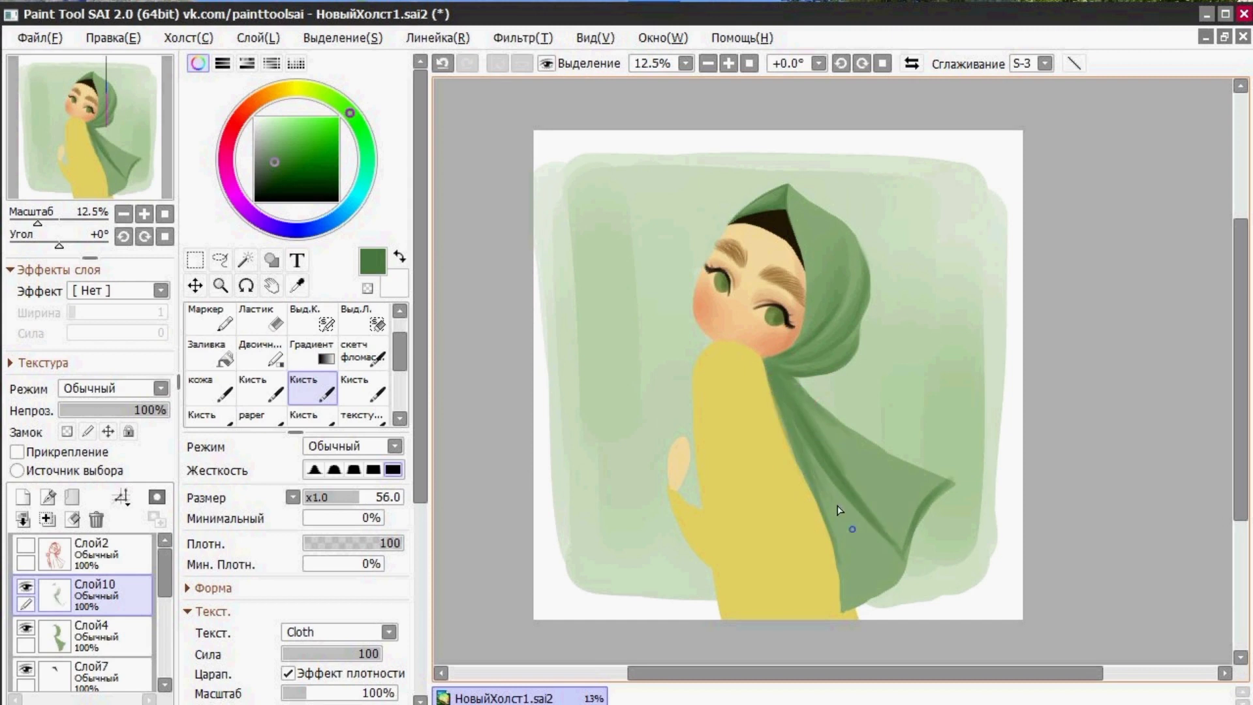
- Broadly shade the trailing end beside the dress and between its folds at brush size 96 with minimum size 100%
click(399, 498)
click(382, 518)
drag(811, 454, 823, 488)
drag(825, 440, 875, 465)
mouse_move(776, 390)
mouse_down()
mouse_move(839, 528)
mouse_move(774, 369)
mouse_move(825, 503)
mouse_up()
- Choose a muted blue and set the brush to minimum size 0% and size 54
click(303, 230)
click(332, 222)
click(273, 168)
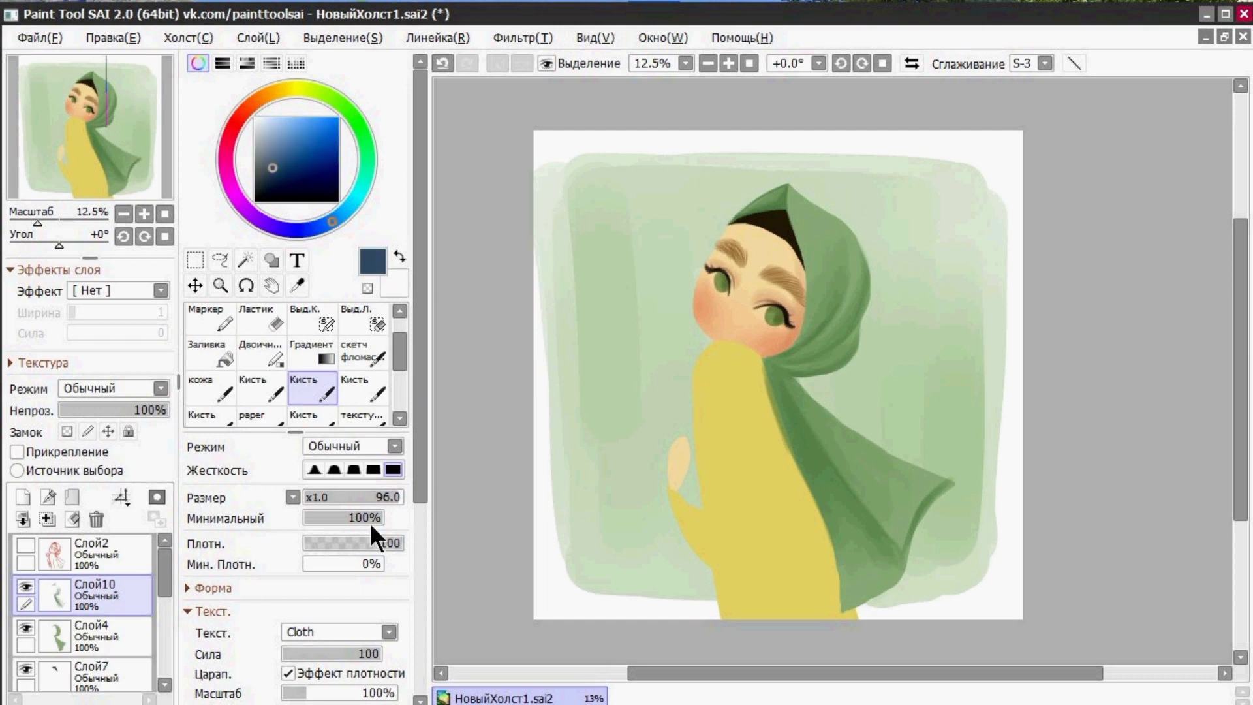
drag(370, 521, 304, 520)
click(358, 498)
drag(785, 354, 830, 320)
key(ctrl+z)
click(690, 63)
key(ctrl+z)
- Choose a navy blue and deepen the headscarf's lower folds under the cheek and the peak of its front fold
click(317, 228)
click(271, 174)
mouse_move(705, 349)
mouse_down()
mouse_move(821, 278)
mouse_move(851, 308)
mouse_up()
drag(710, 359, 849, 348)
drag(1240, 333, 1241, 286)
drag(732, 153, 731, 176)
- Define the trailing end's diagonal fold, outer hem, bottom hem and dress-side edge in navy blue at brush size 54
scroll(742, 139, down, 5)
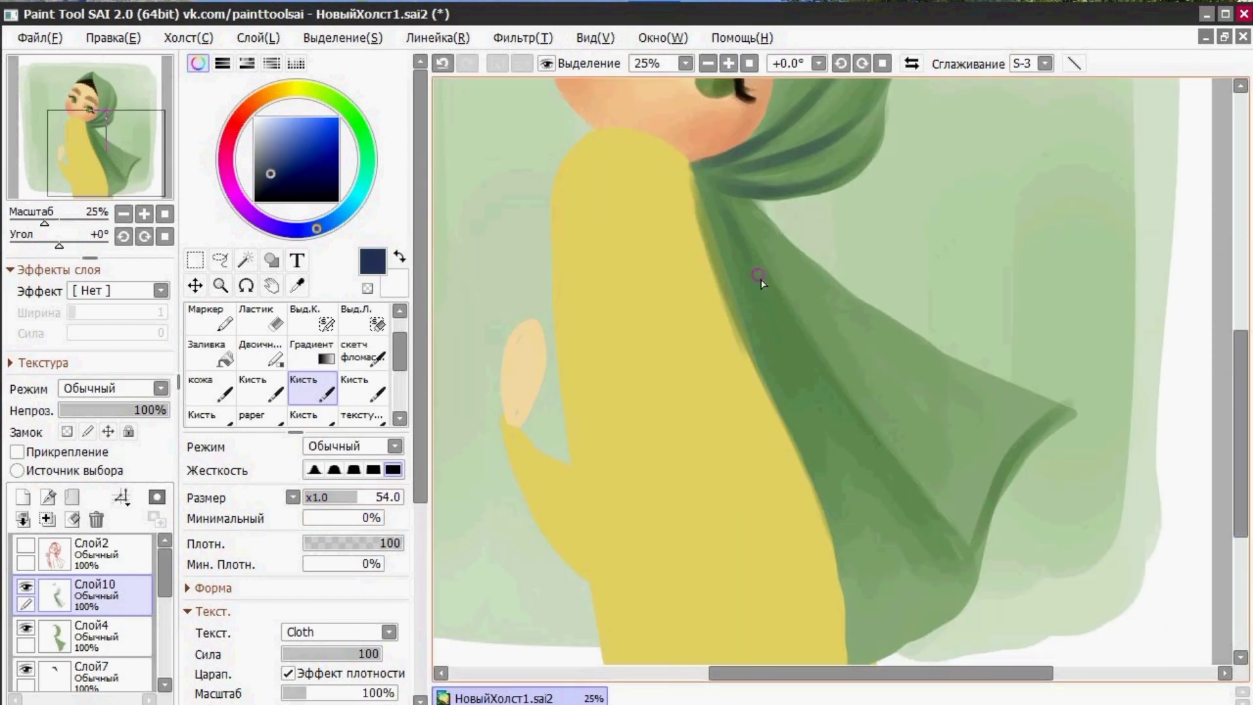
mouse_move(1058, 428)
mouse_down()
mouse_move(946, 597)
mouse_move(978, 539)
mouse_up()
drag(1037, 401, 1060, 408)
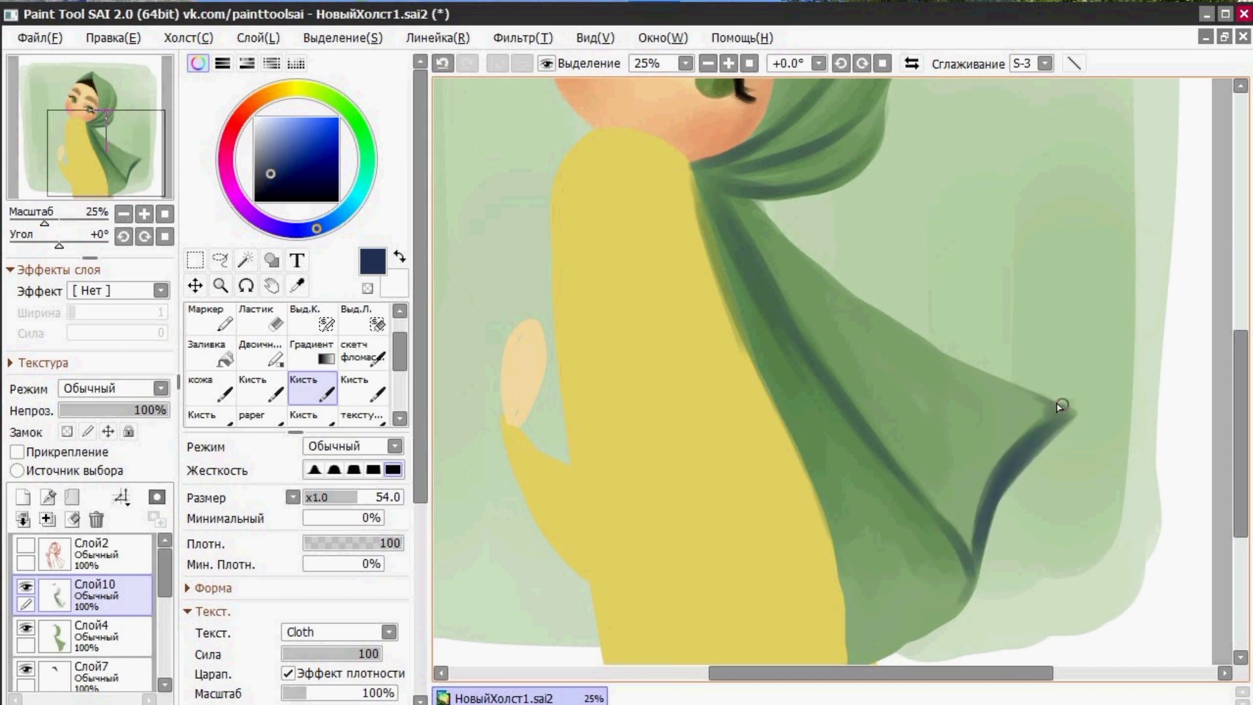
scroll(1018, 417, down, 3)
mouse_move(972, 399)
mouse_down()
mouse_move(851, 499)
mouse_move(838, 385)
mouse_up()
mouse_move(846, 497)
mouse_down()
mouse_move(832, 379)
mouse_move(833, 392)
mouse_up()
drag(829, 366, 775, 225)
- Add broad navy shading inside the trailing end's bottom corner and along its dress-side fold at size 95, minimum size 100%
drag(357, 497, 398, 497)
drag(307, 518, 383, 518)
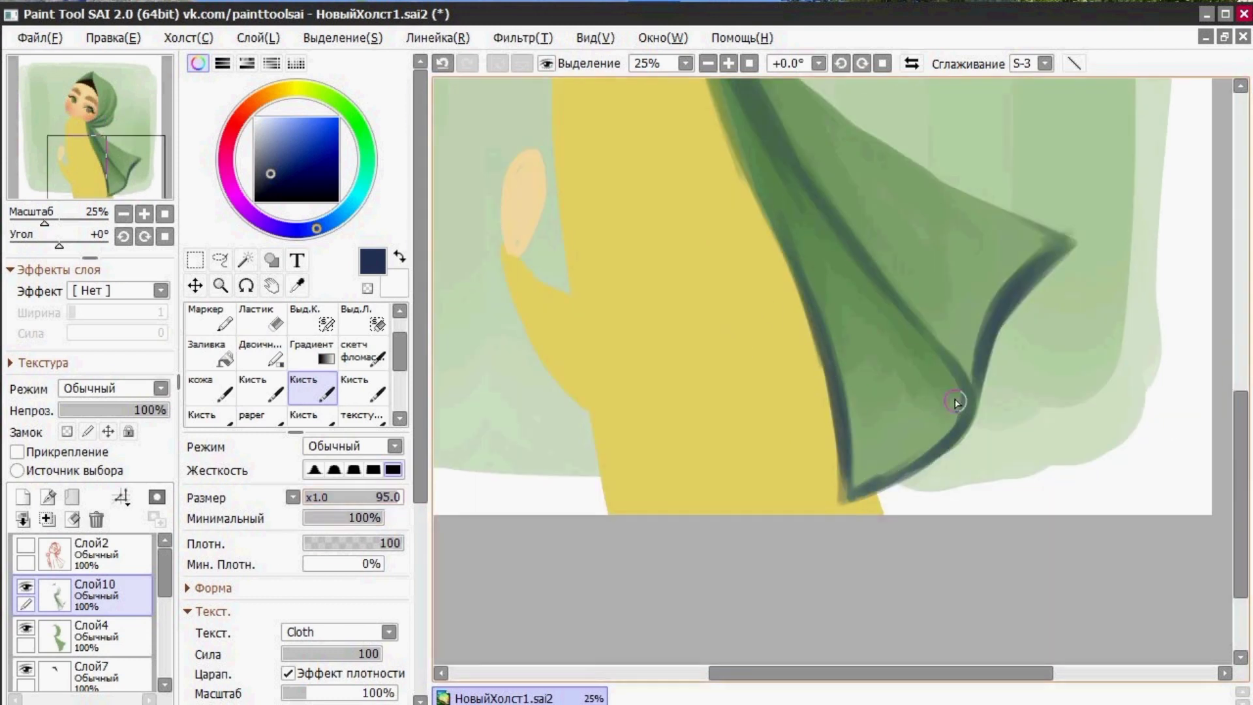
drag(957, 405, 861, 483)
mouse_move(852, 463)
mouse_down()
mouse_move(924, 409)
mouse_move(906, 413)
mouse_up()
drag(848, 385, 859, 478)
drag(861, 484, 836, 319)
drag(1240, 468, 1239, 414)
drag(756, 297, 864, 461)
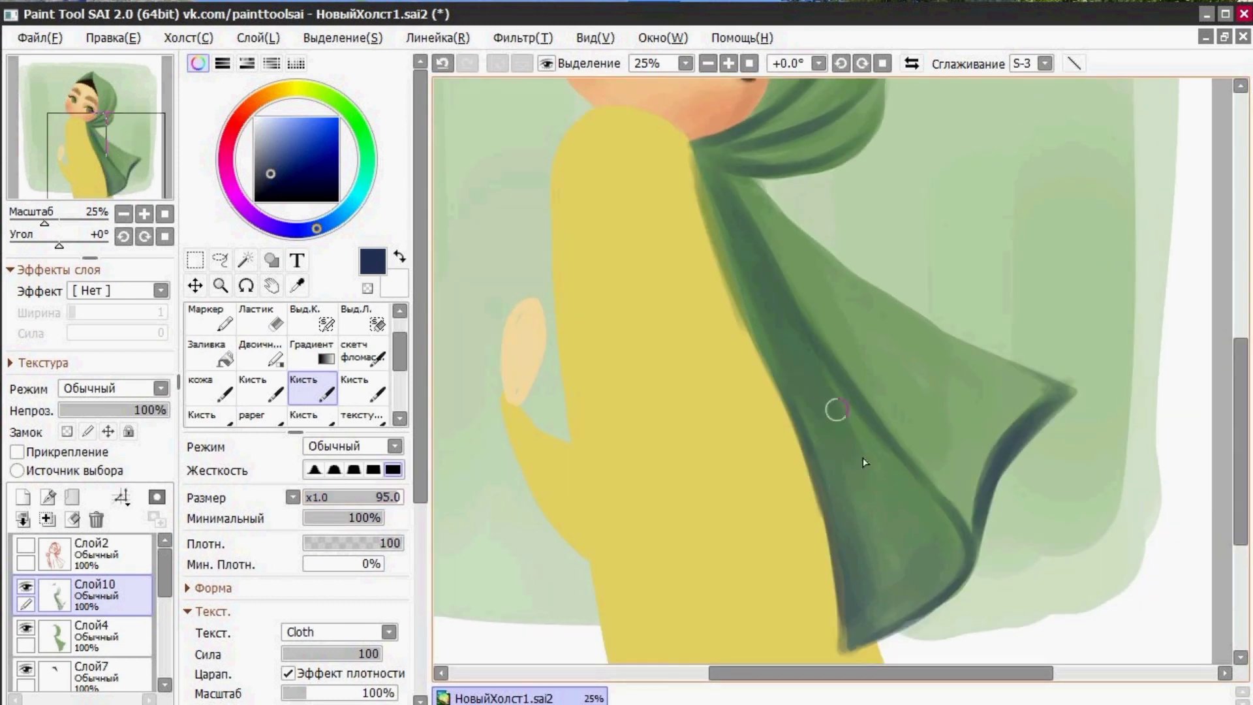
- Deepen the curved head folds and the trailing end's outer hem in dark green at size 54, minimum size 0%
drag(1239, 414, 1240, 296)
drag(354, 118, 341, 103)
drag(398, 498, 357, 497)
drag(382, 518, 304, 518)
drag(860, 341, 806, 418)
drag(869, 288, 774, 447)
drag(867, 265, 790, 420)
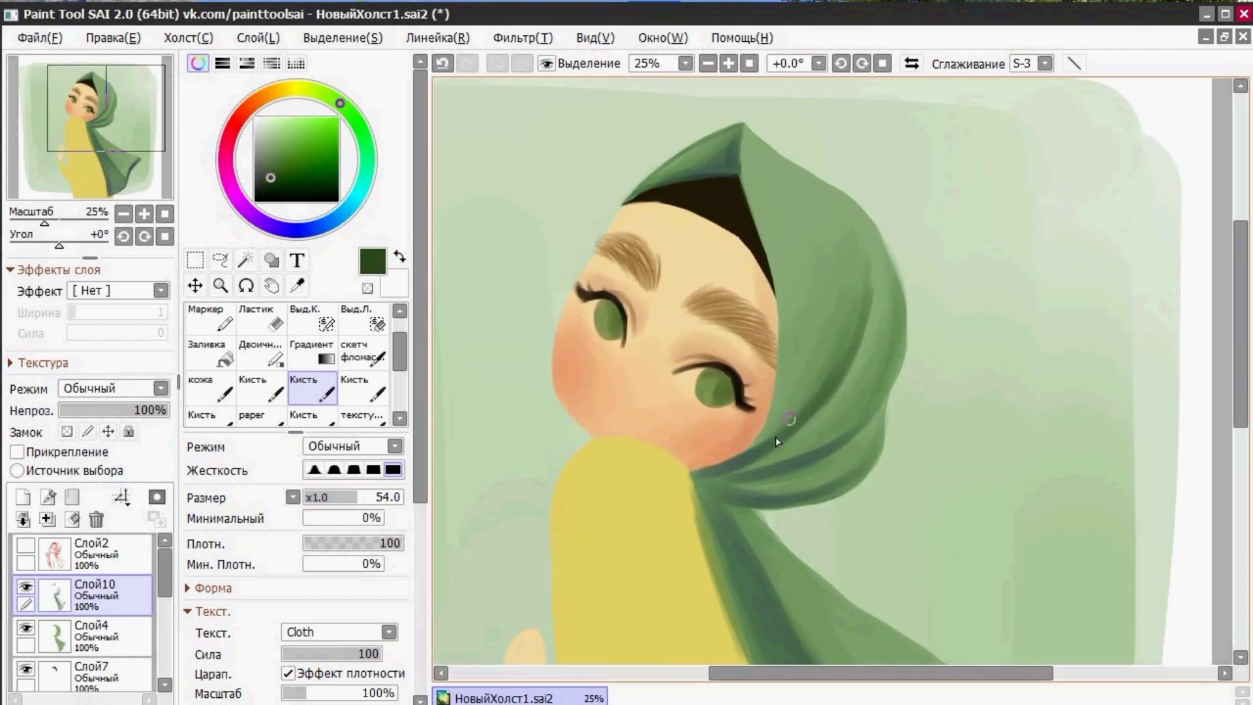
drag(872, 457, 781, 505)
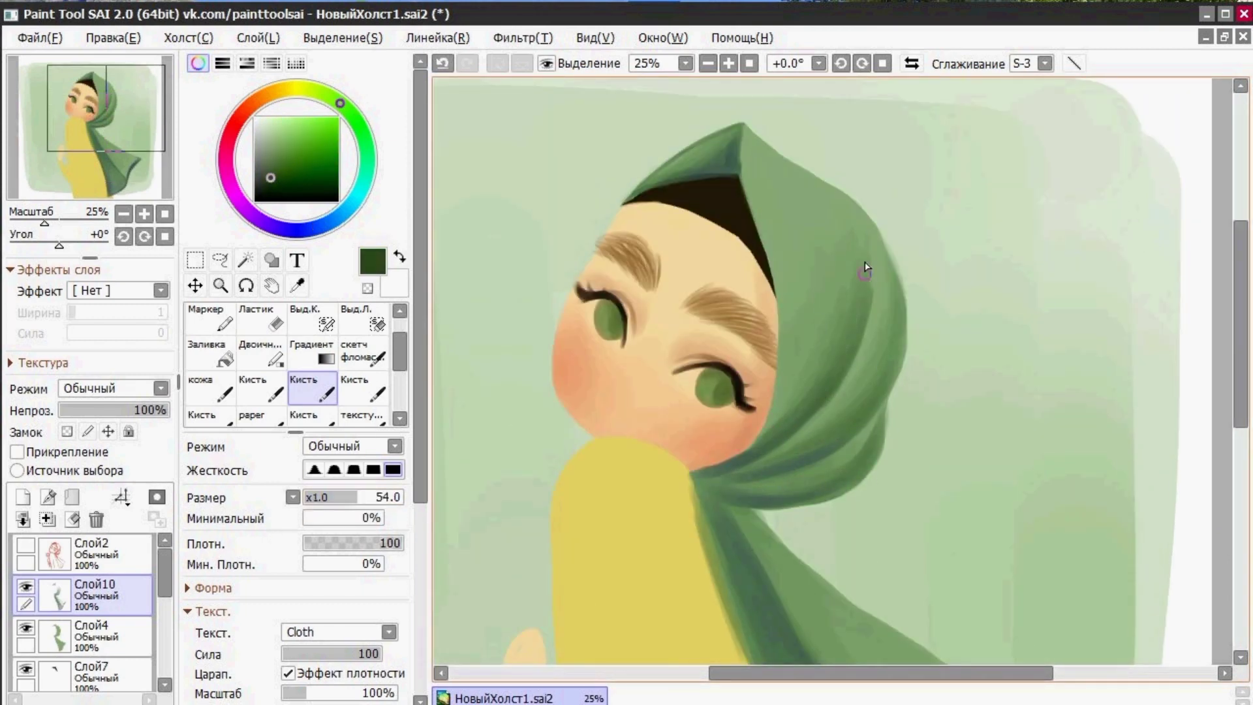
scroll(740, 277, down, 4)
drag(1052, 474, 971, 581)
- Choose a slightly darker green and define the headscarf's lower folds under the cheek at brush size 29
drag(1241, 418, 1240, 364)
click(267, 181)
click(332, 497)
drag(695, 377, 853, 337)
mouse_move(696, 385)
mouse_down()
mouse_move(750, 405)
mouse_move(814, 402)
mouse_move(887, 303)
mouse_move(768, 407)
mouse_up()
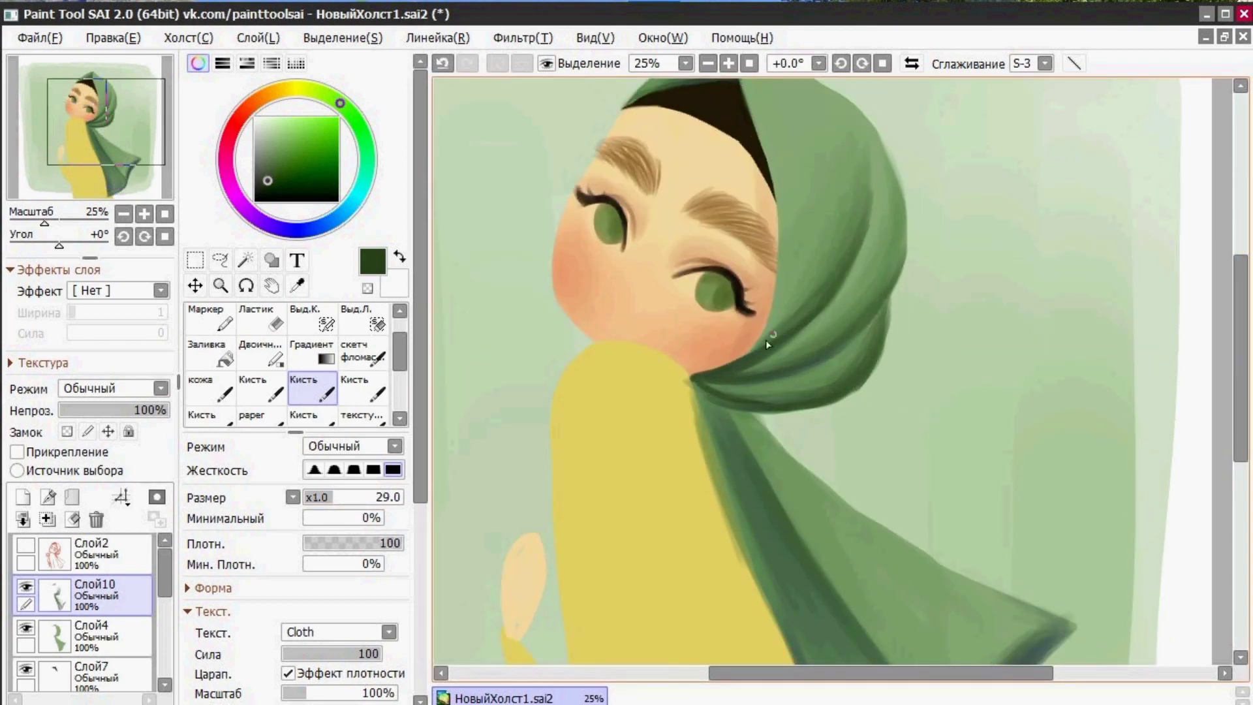
scroll(739, 171, up, 2)
- Define the trailing end's outline, hems and inner folds with thin dark green strokes at brush size 29
drag(1241, 341, 1241, 472)
drag(757, 222, 851, 382)
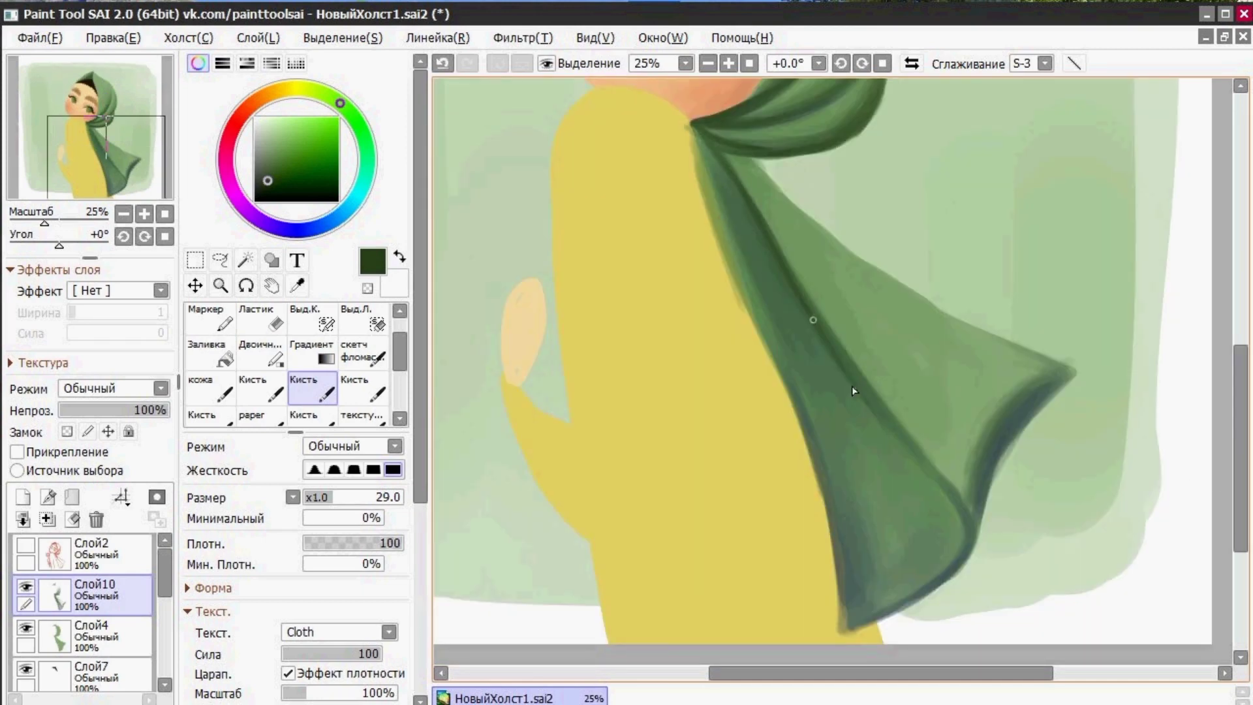
mouse_move(702, 139)
mouse_down()
mouse_move(772, 262)
mouse_move(971, 516)
mouse_move(1080, 369)
mouse_up()
mouse_move(953, 502)
mouse_down()
mouse_move(963, 565)
mouse_move(842, 635)
mouse_up()
mouse_move(693, 128)
mouse_down()
mouse_move(816, 509)
mouse_move(840, 636)
mouse_up()
drag(730, 204, 901, 531)
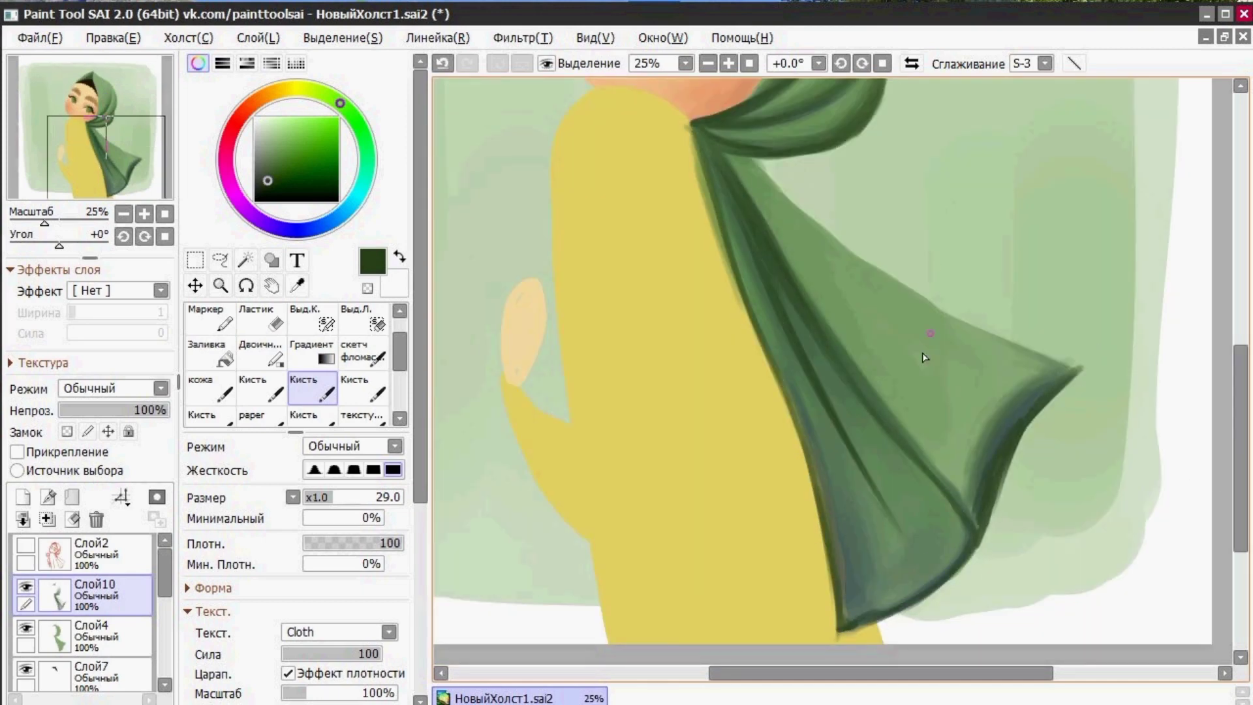
- Trim the headscarf shading along the dress with the eraser at size 9
scroll(920, 353, up, 2)
key(e)
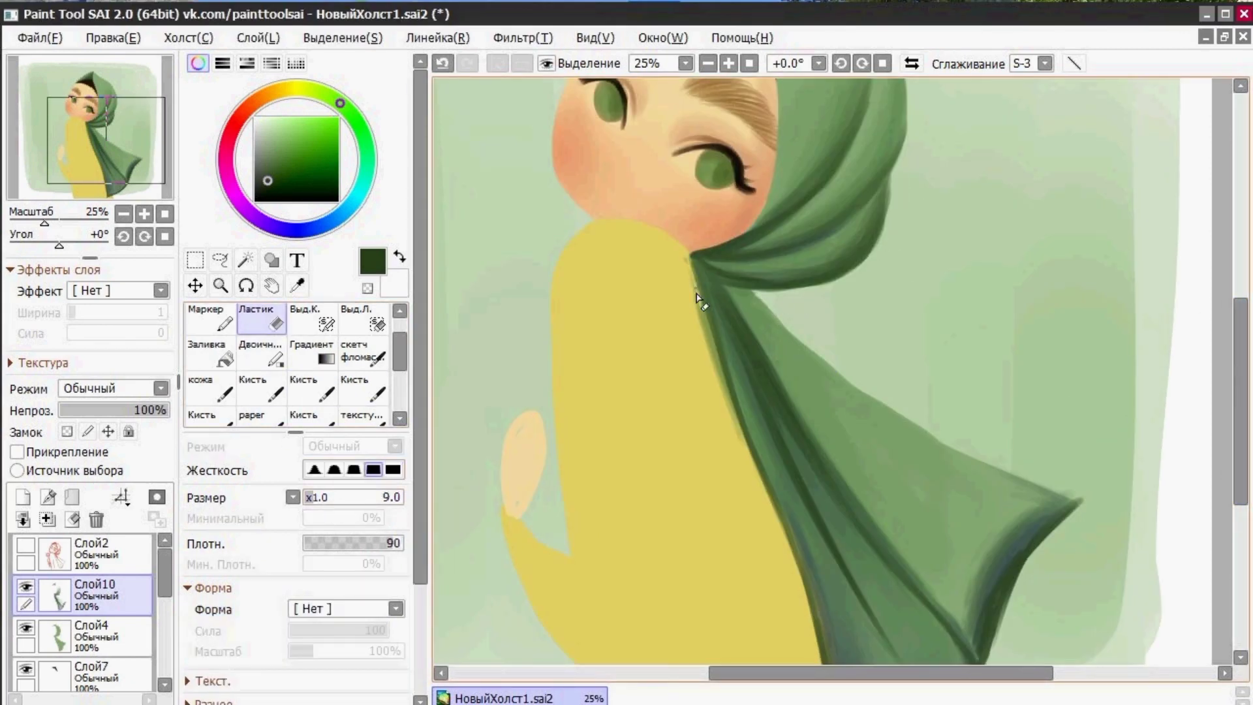
scroll(1051, 457, down, 4)
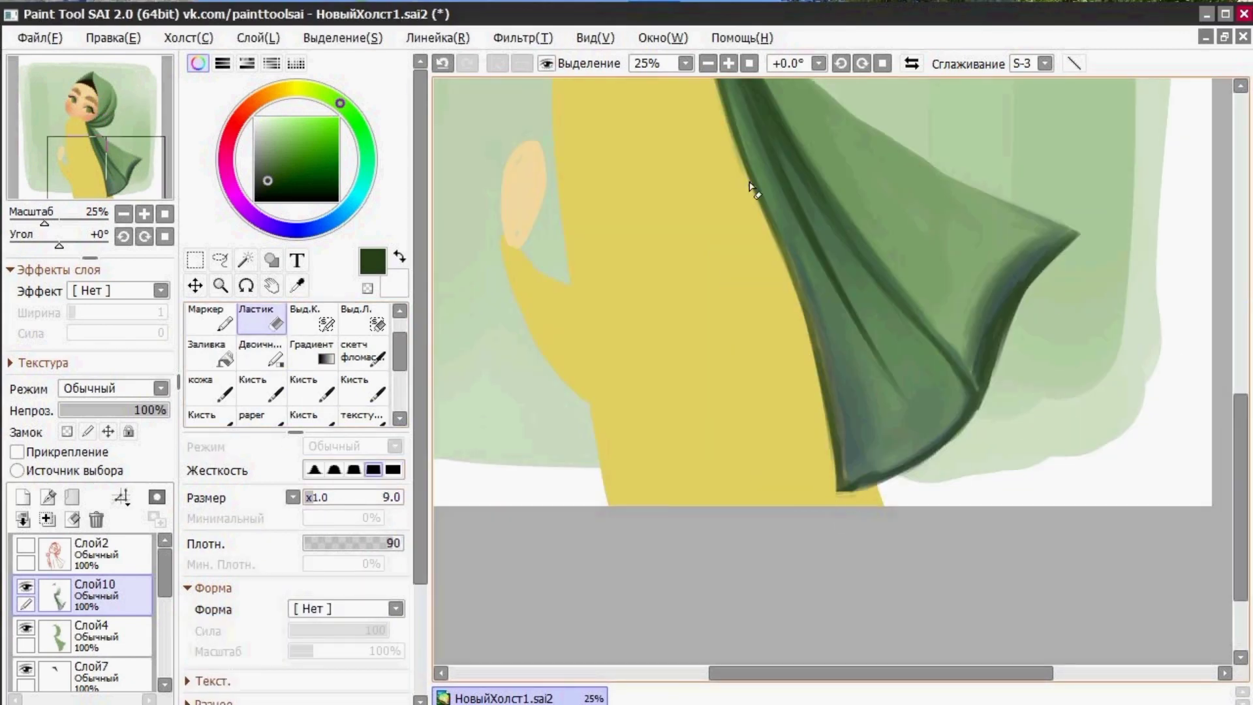
- Highlight the headscarf's front fold, face-side edge and curved folds in light green, raising the Cloth-textured brush to size 42
drag(1242, 483, 1243, 315)
click(283, 132)
click(330, 97)
click(313, 388)
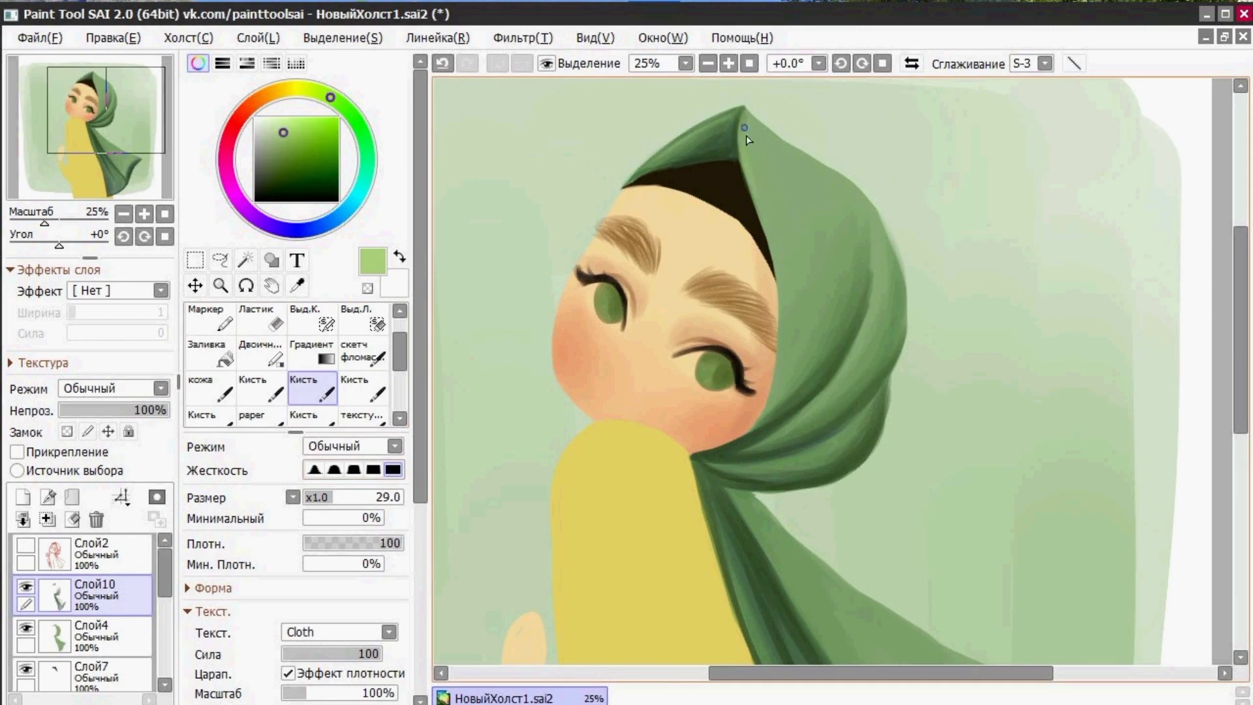
drag(743, 128, 786, 308)
drag(669, 151, 726, 115)
drag(872, 291, 777, 431)
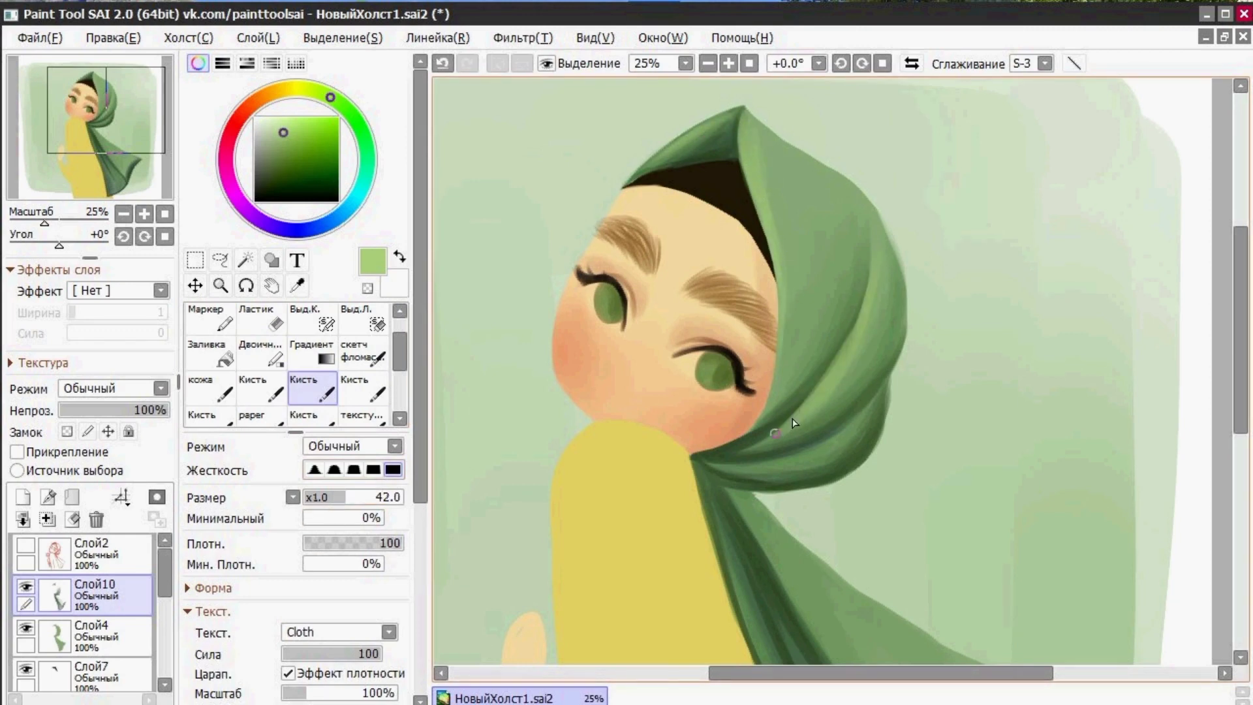
drag(816, 390, 718, 455)
- Paint light green highlights along the trailing end's upper edge and toward its outer tip at brush size 42
drag(1240, 353, 1242, 432)
scroll(887, 375, down, 2)
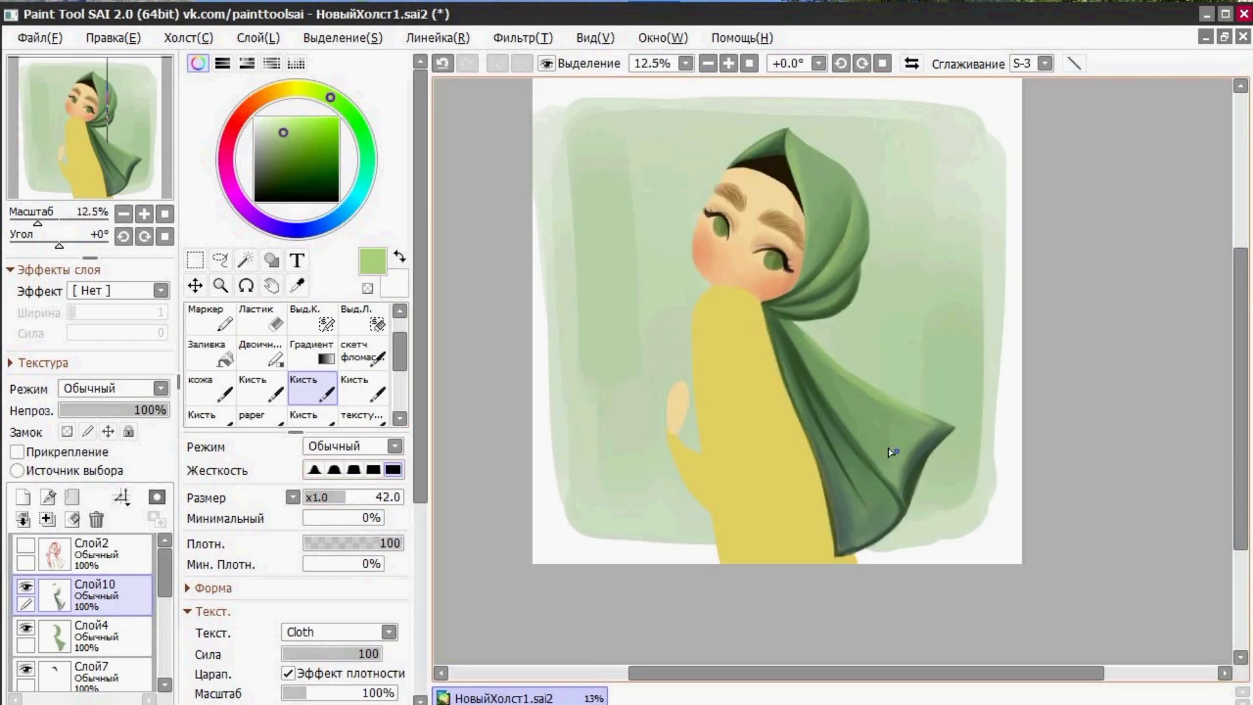
drag(811, 342, 926, 427)
drag(923, 436, 876, 422)
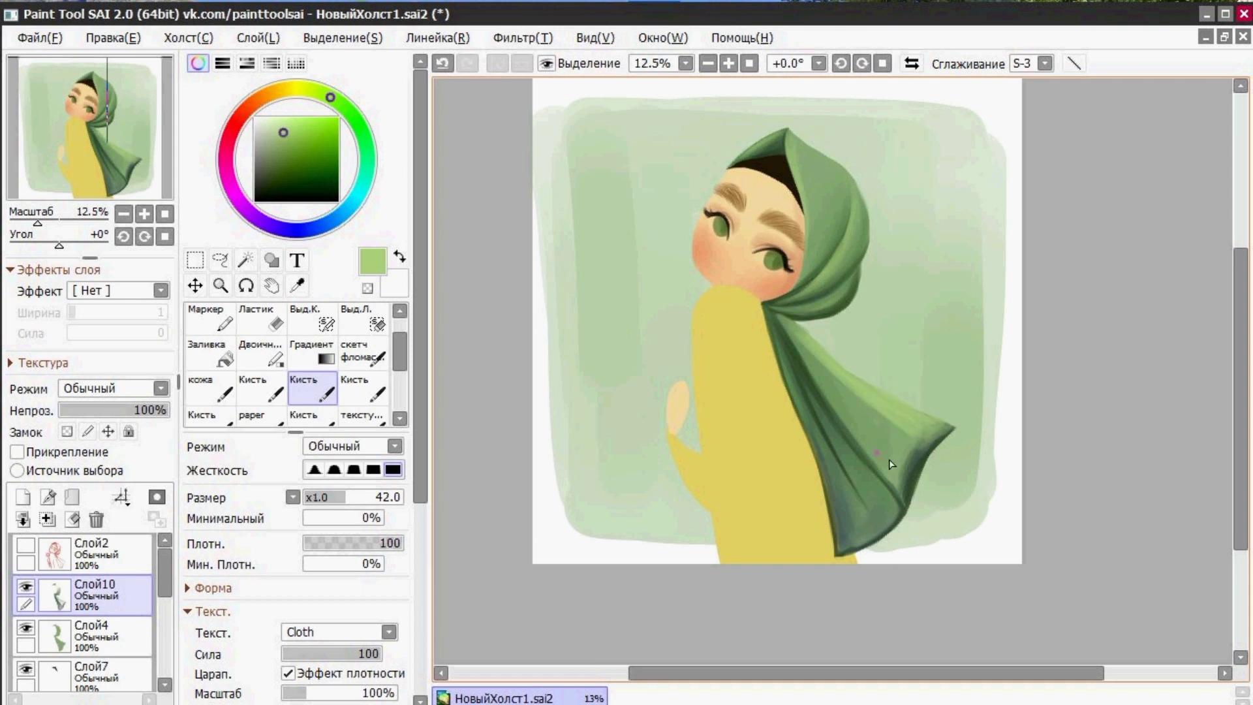
- Add light green highlights along the trailing end's dress-side fold and outer hem at size 43, minimum size 100%
click(375, 497)
click(382, 518)
click(331, 498)
click(346, 498)
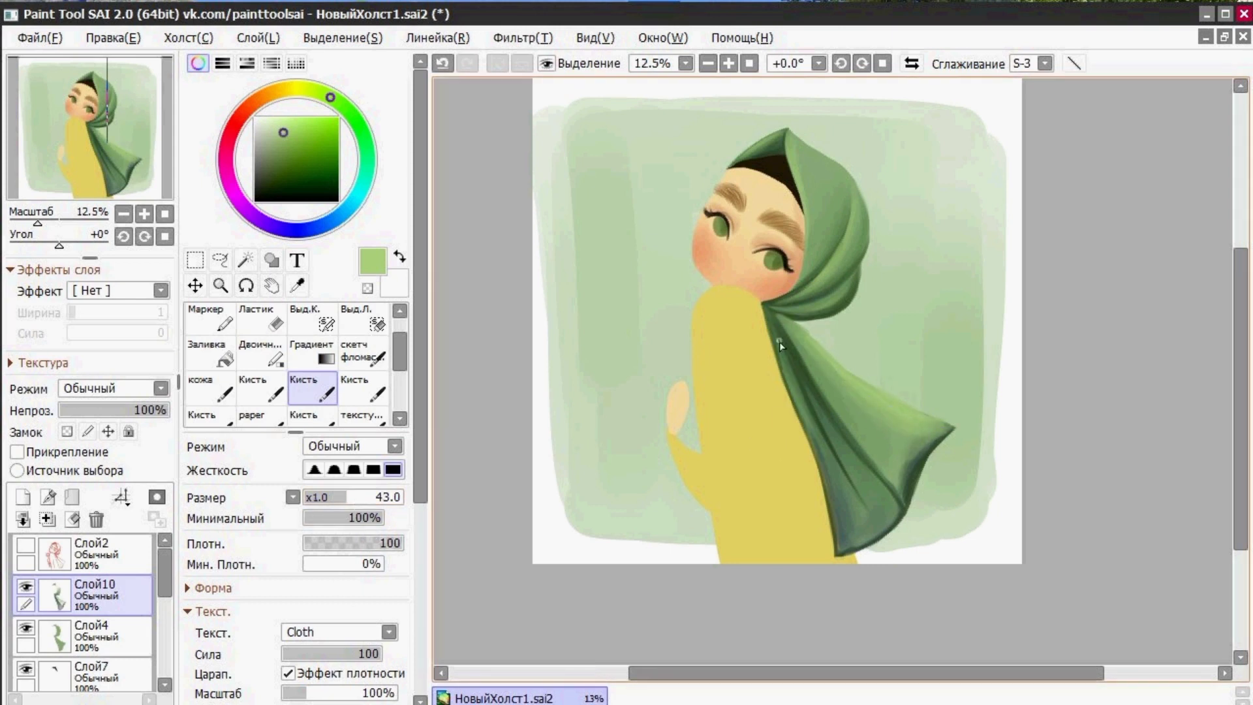
drag(779, 342, 843, 538)
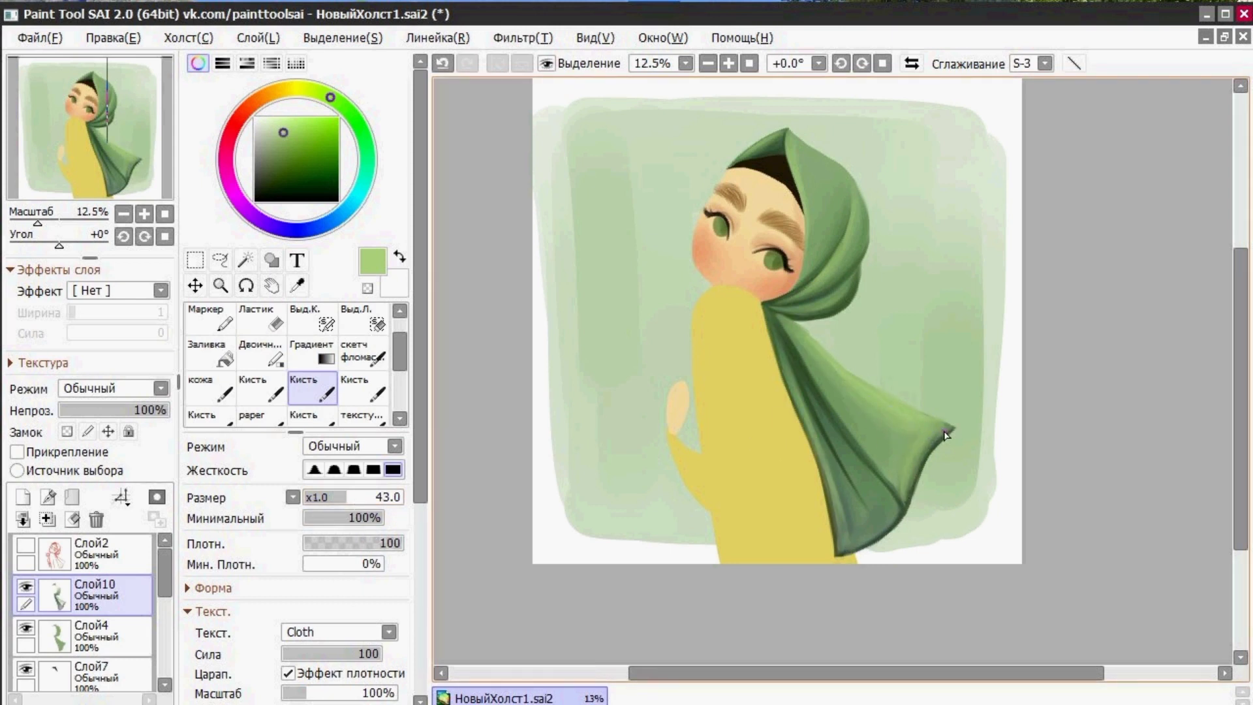
drag(943, 431, 919, 476)
- Sample a mid green from the top of the trailing end for retouching at brush size 22
scroll(919, 466, up, 3)
click(261, 318)
click(312, 388)
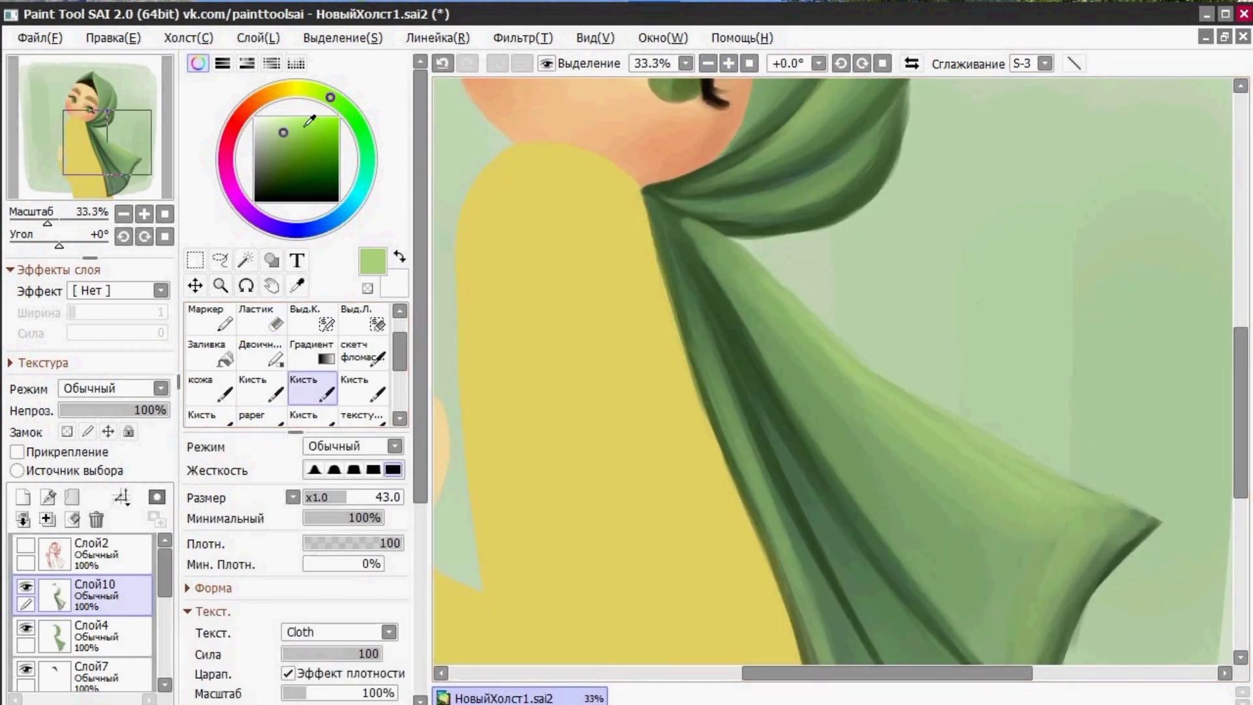
alt+click(686, 223)
scroll(802, 206, down, 2)
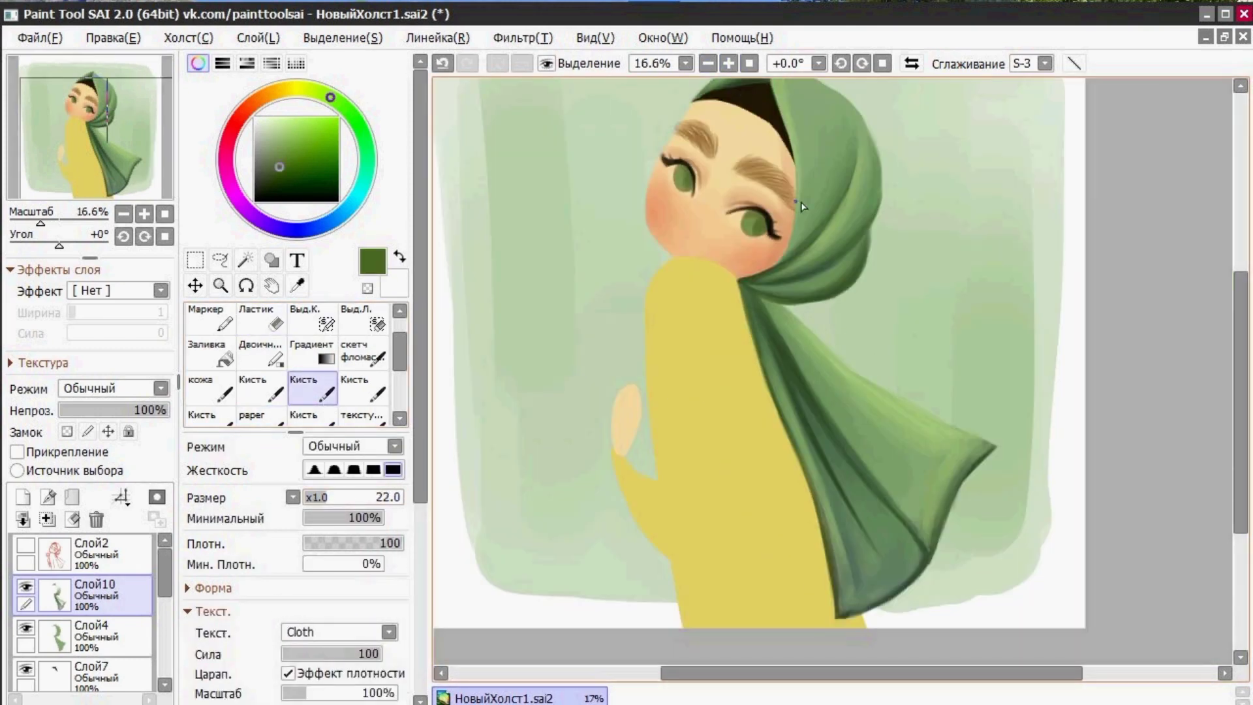
scroll(832, 259, down, 1)
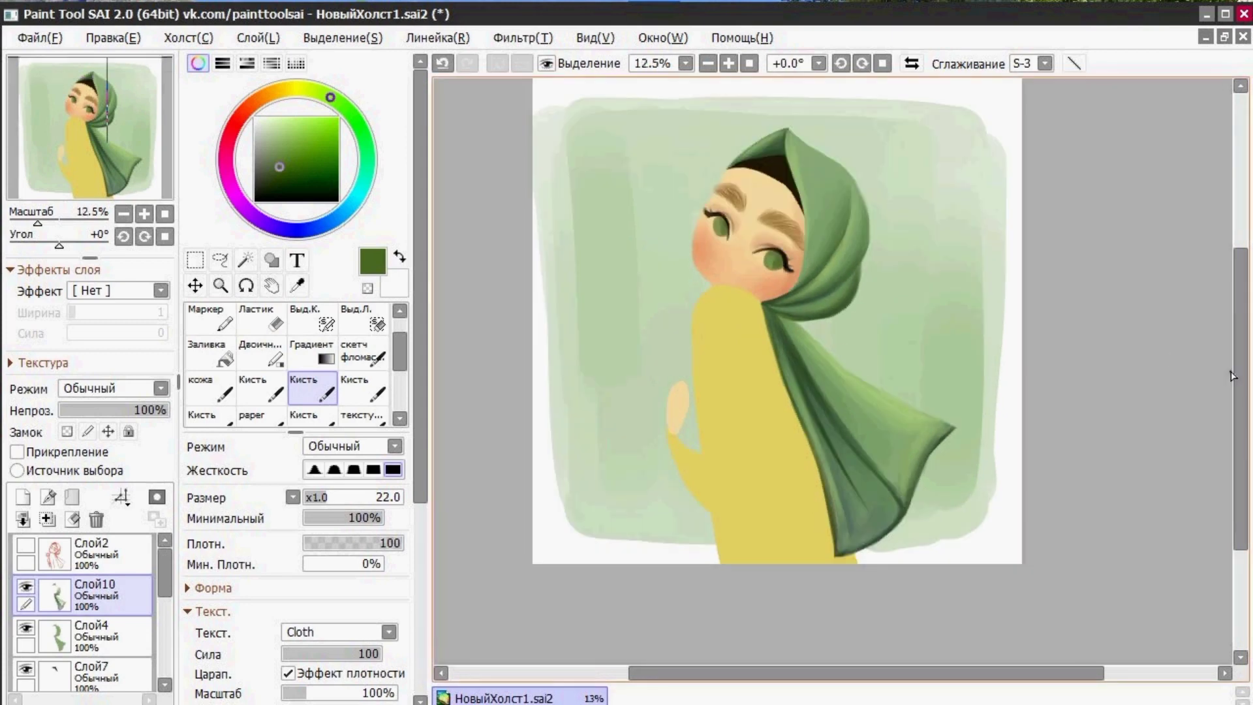
- Add a new layer above the dress layer Слой5, choose a dark mustard and set the brush's minimum size to 0%
drag(1240, 375, 1240, 343)
drag(164, 571, 164, 606)
click(98, 643)
click(24, 498)
alt+click(731, 457)
click(278, 91)
click(293, 147)
drag(364, 518, 304, 517)
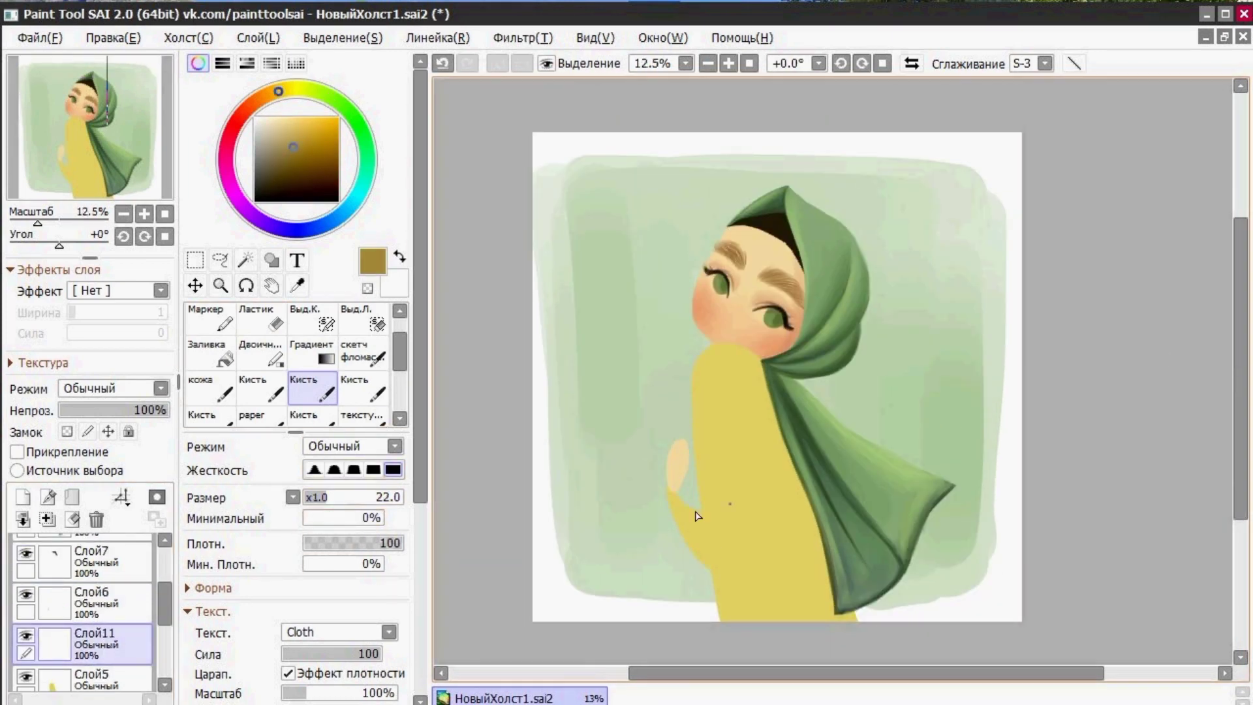
- Outline the sleeve in dark mustard at brush size 22 and trim the line beside the dress with the eraser
scroll(693, 483, up, 2)
drag(1242, 405, 1245, 508)
scroll(829, 483, up, 1)
drag(682, 470, 697, 603)
drag(610, 421, 679, 467)
mouse_move(642, 553)
mouse_down()
mouse_move(675, 591)
mouse_move(589, 417)
mouse_up()
click(264, 318)
drag(688, 458, 710, 627)
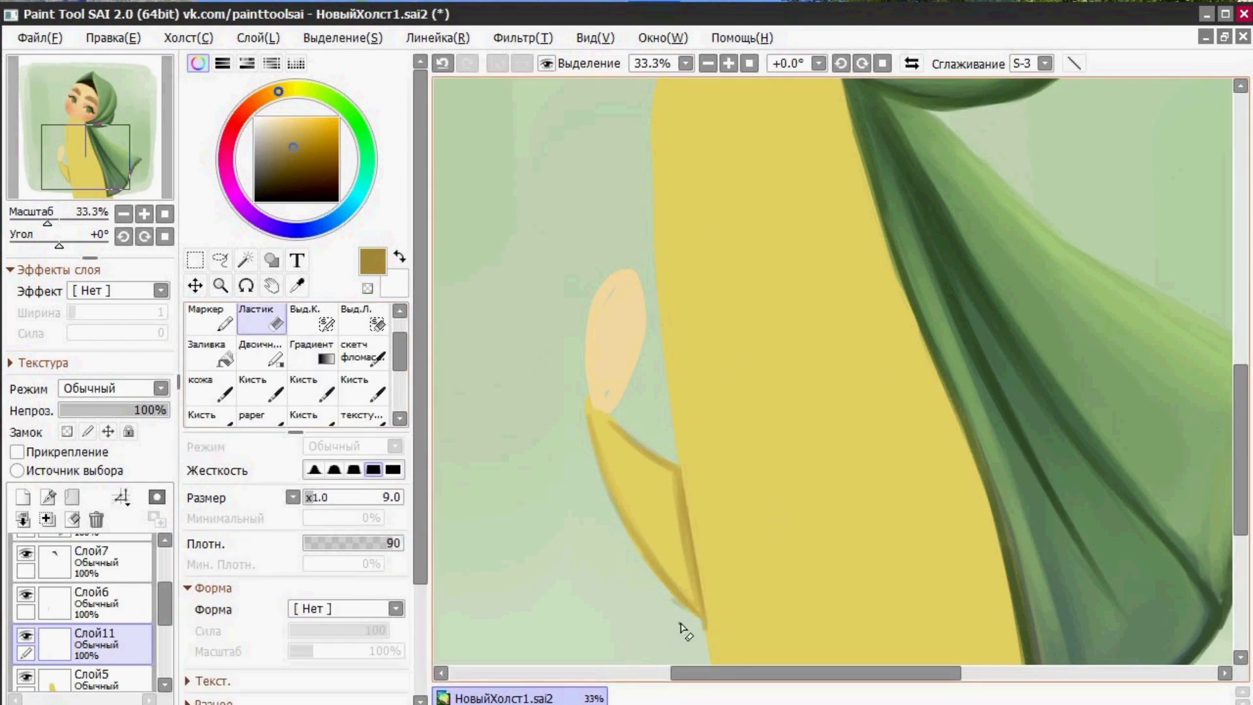
- Fill the sleeve's interior with dark mustard shading using the Cloth-textured brush at size 43
click(313, 389)
click(346, 497)
drag(671, 478, 685, 577)
drag(649, 504, 685, 587)
drag(653, 535, 612, 440)
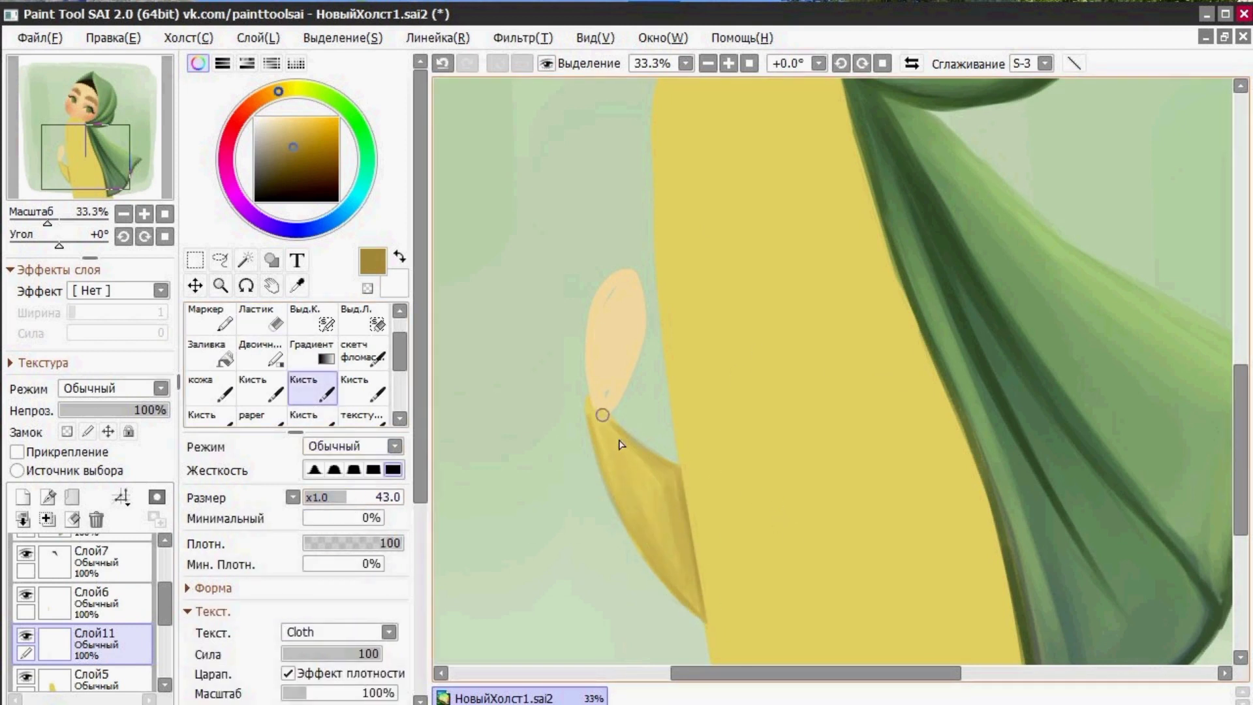
- Deepen the sleeve's shadow beside the dress in richer mustard and lighten its outer side with pale yellow
click(308, 151)
drag(672, 483, 685, 575)
drag(672, 506, 666, 569)
click(294, 123)
drag(623, 493, 667, 561)
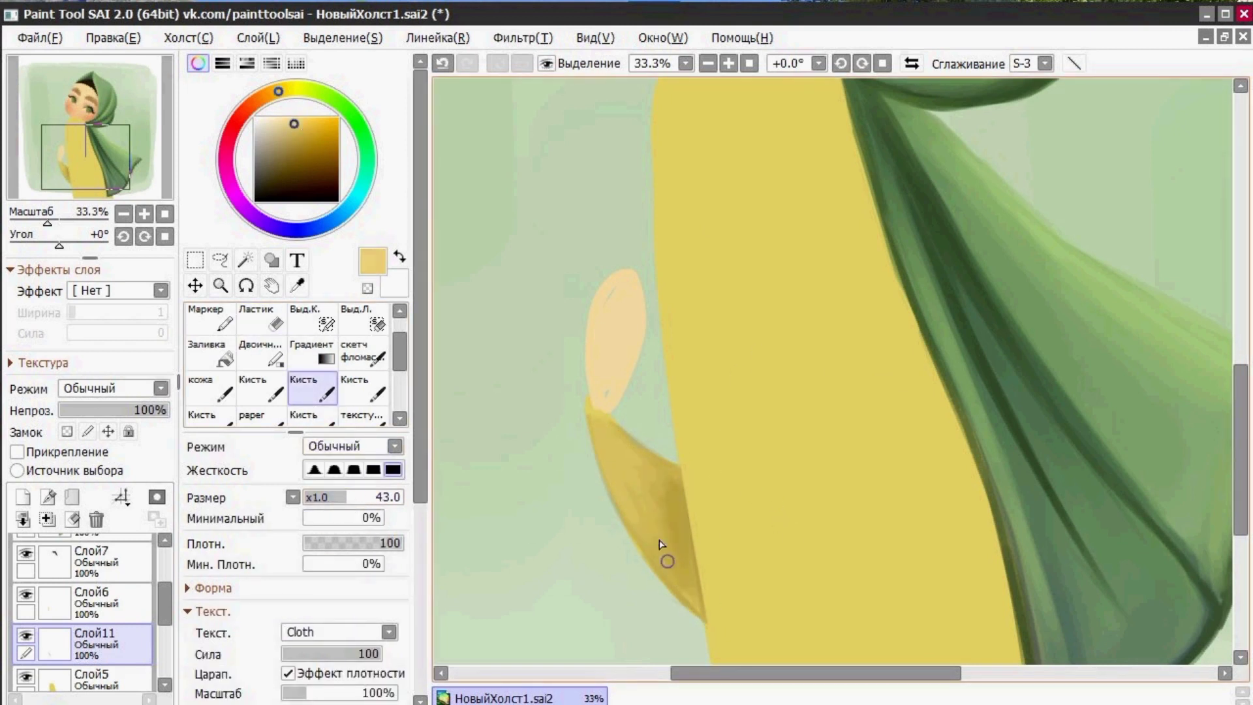
- Paint long golden mustard folds down the lower dress at brush size 100 with minimum size 0%
double_click(708, 64)
click(317, 143)
click(310, 135)
click(383, 497)
click(382, 516)
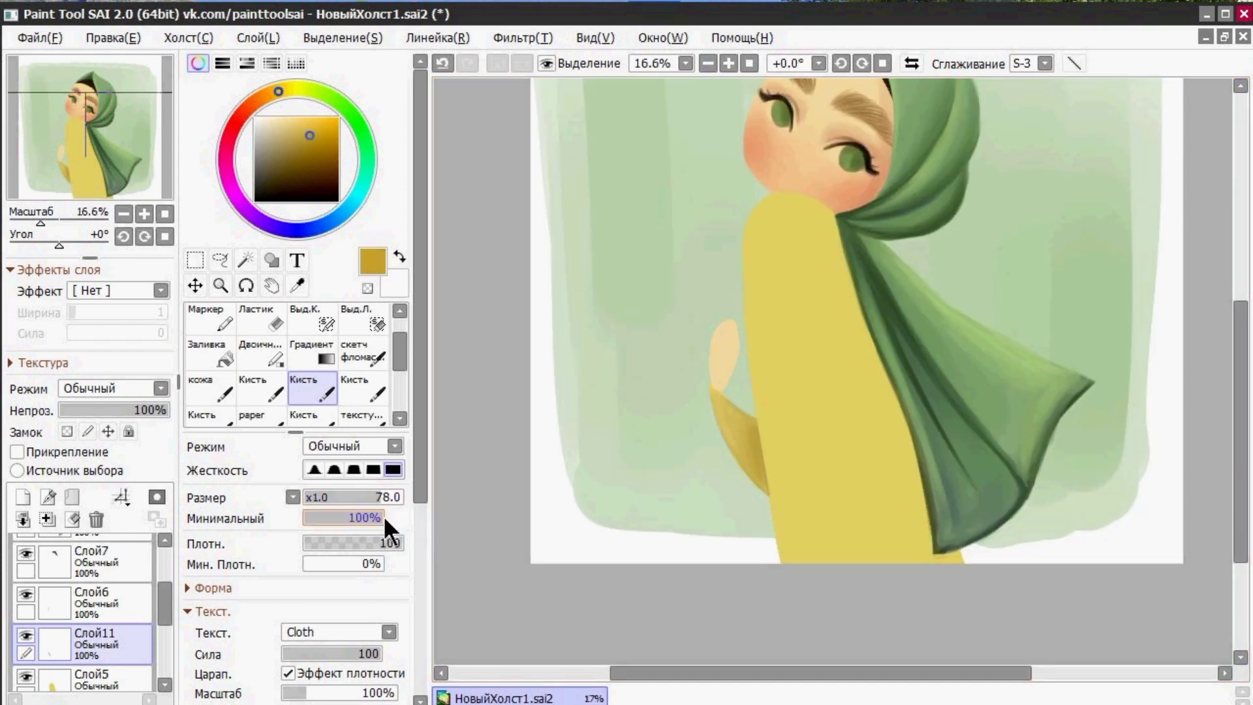
click(304, 518)
click(402, 497)
drag(836, 371, 874, 563)
drag(895, 344, 910, 563)
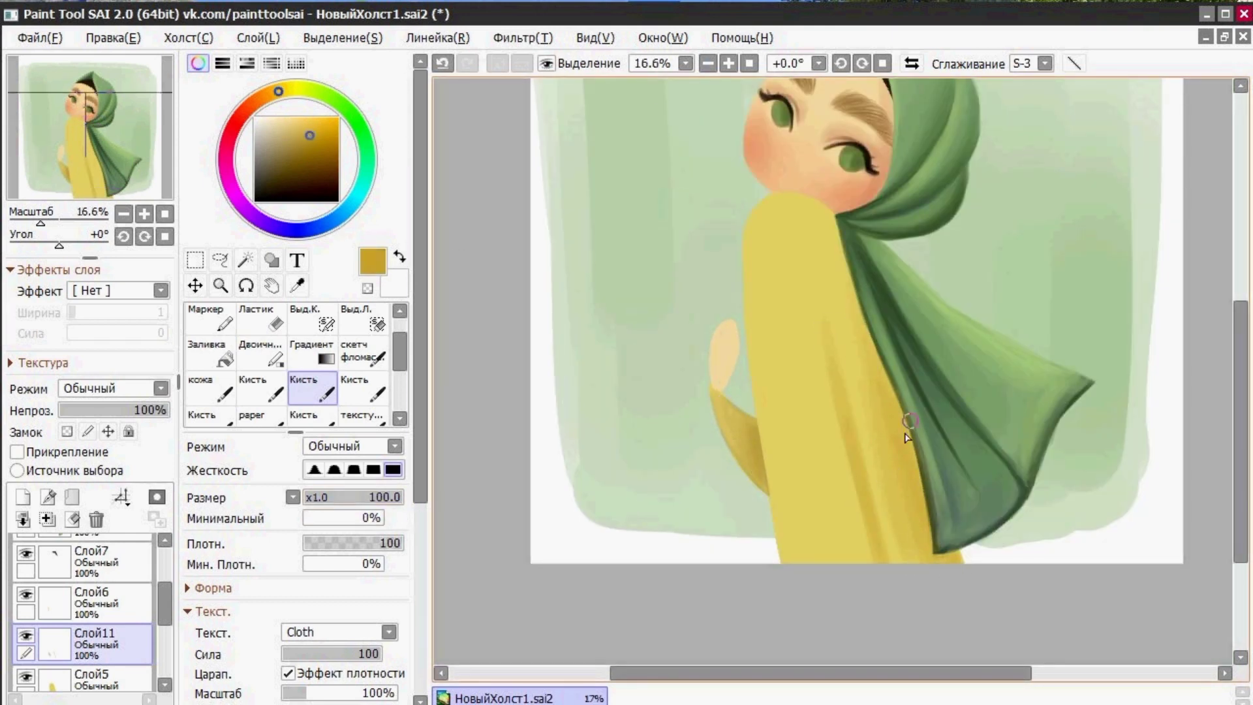
- Choose a duller mustard and deepen the long folds of the lower dress with the Cloth-textured brush at size 68
click(261, 390)
click(313, 389)
click(282, 91)
click(300, 138)
click(371, 498)
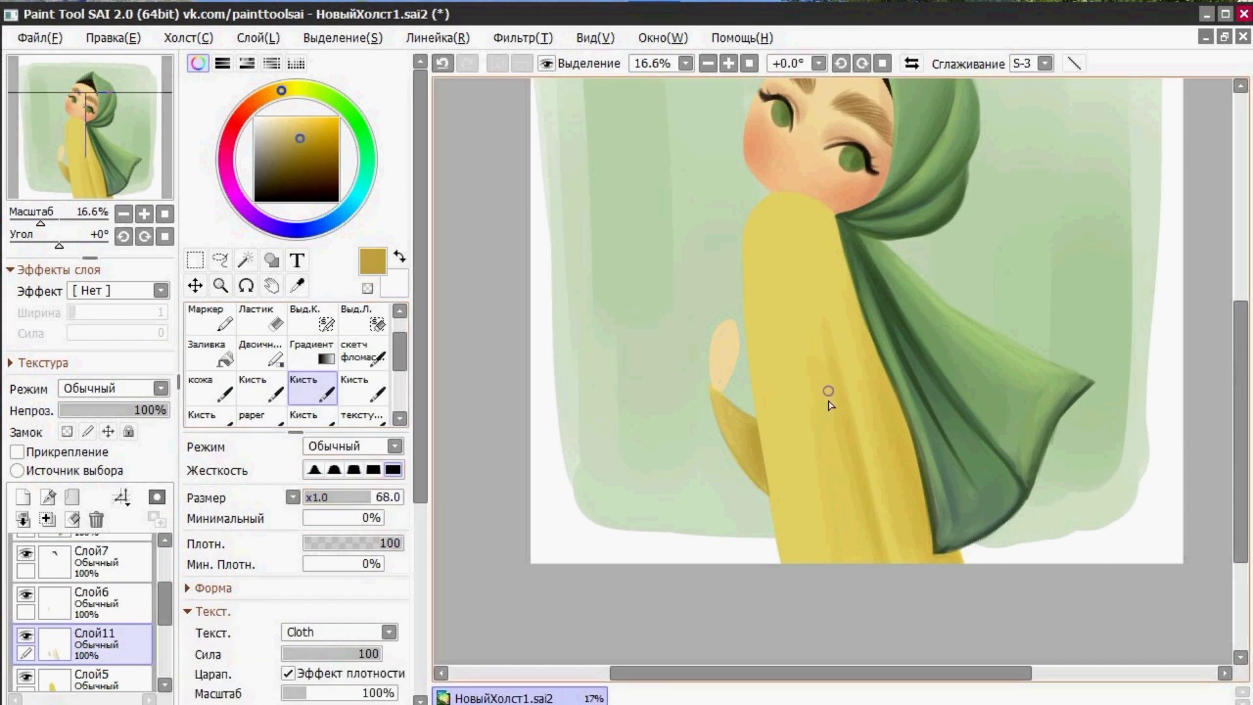
drag(828, 360, 883, 561)
drag(884, 359, 928, 559)
drag(826, 310, 895, 560)
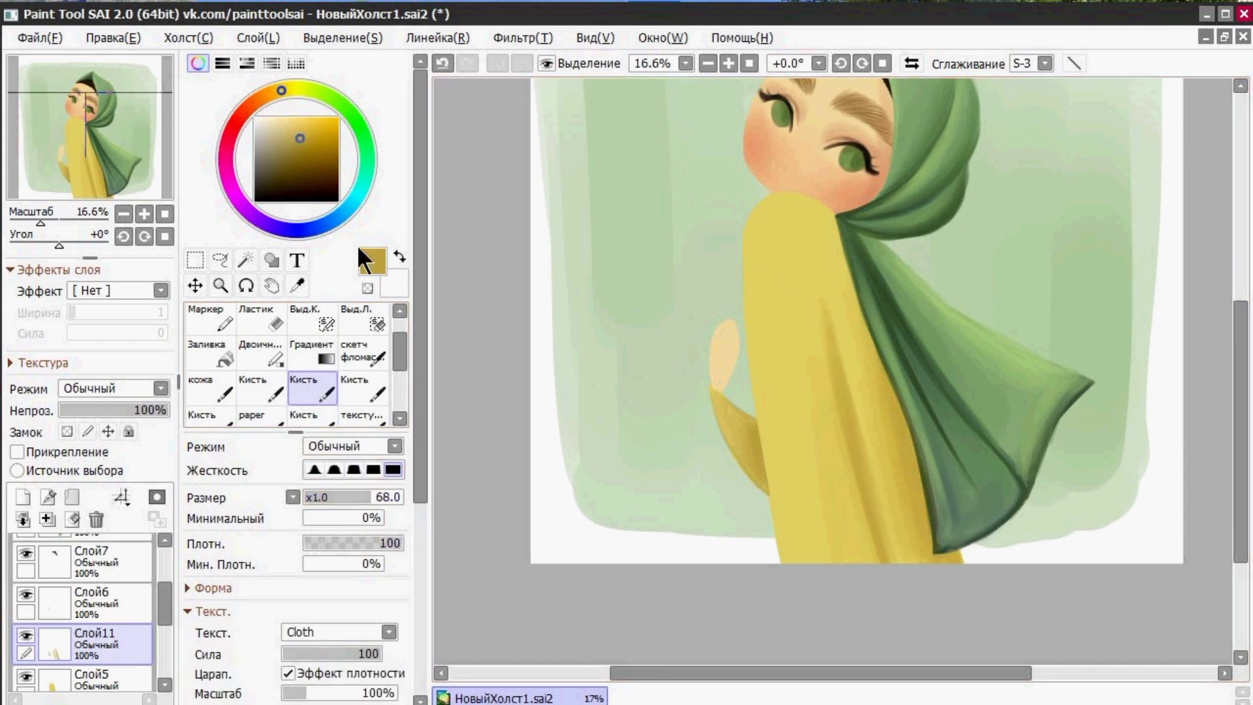
- Choose a pale yellow and highlight the dress's shoulder and back edge at brush size 46
scroll(852, 377, up, 2)
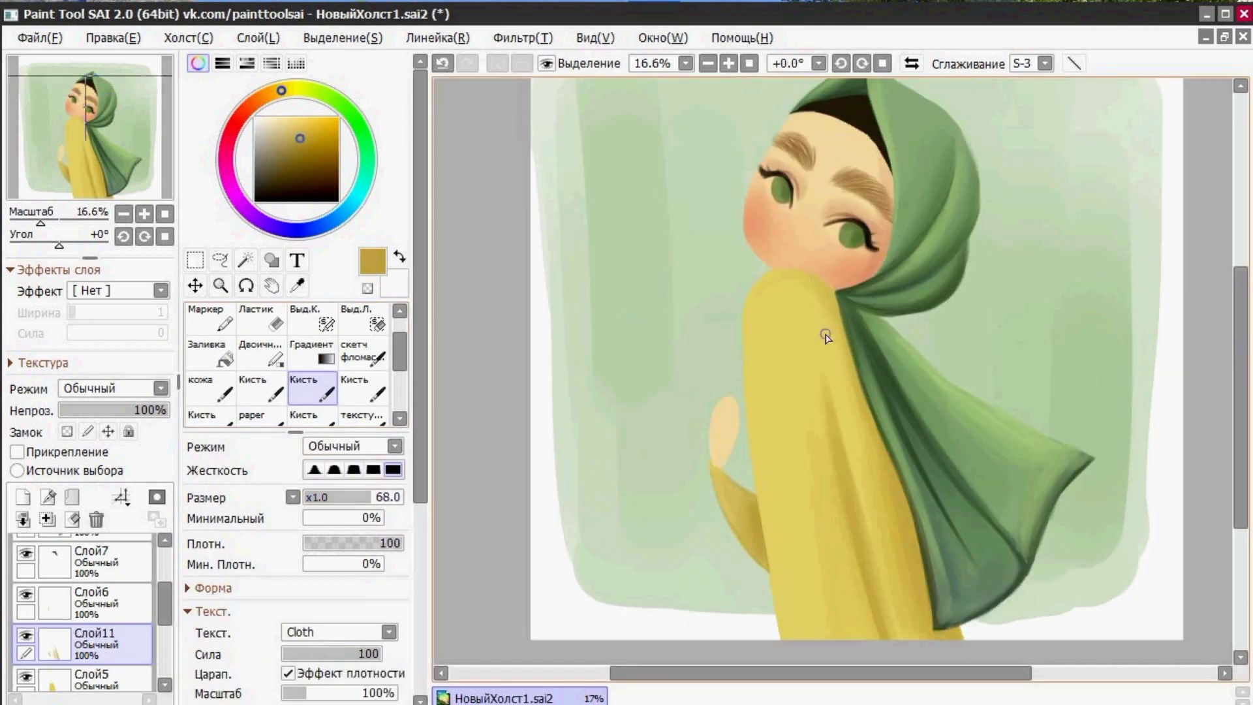
click(291, 89)
click(295, 119)
drag(282, 118, 284, 118)
click(349, 497)
drag(775, 274, 746, 333)
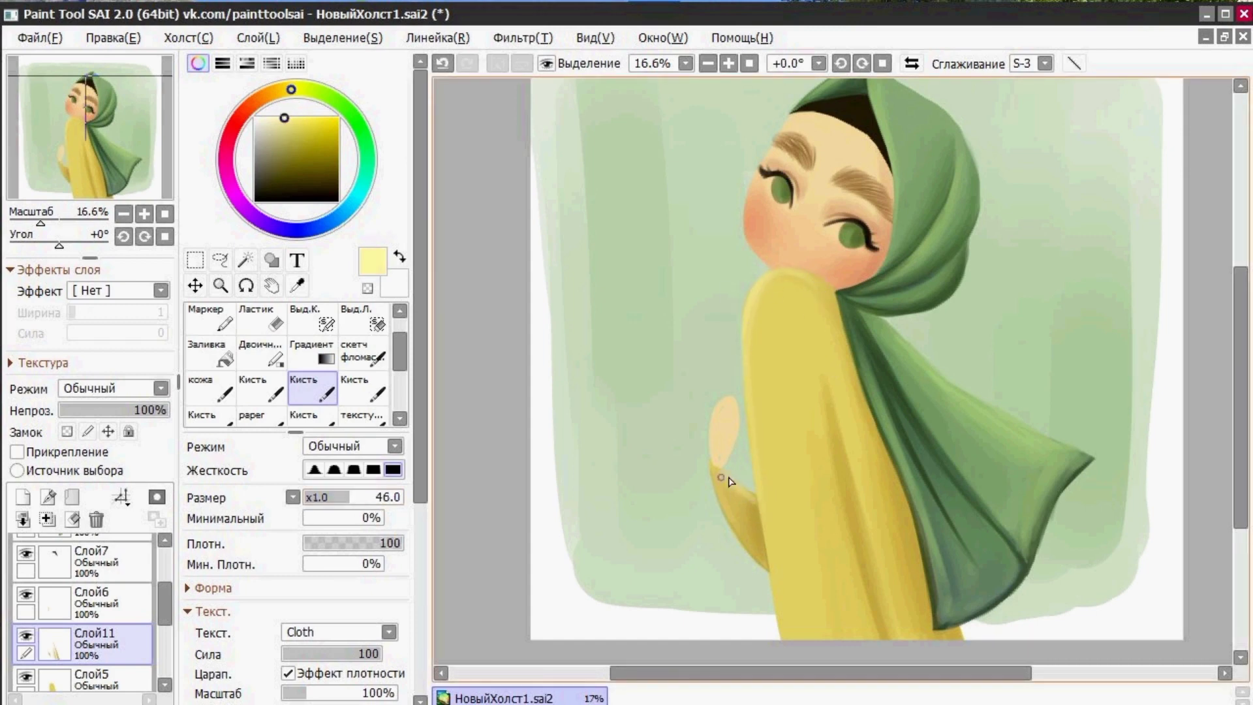
- Select the hand layer Слой6, sample the hand's skin colour and switch to the untextured Кисть brush
drag(166, 609, 166, 598)
click(98, 639)
click(297, 285)
click(723, 431)
scroll(637, 360, up, 2)
drag(399, 351, 399, 336)
click(313, 322)
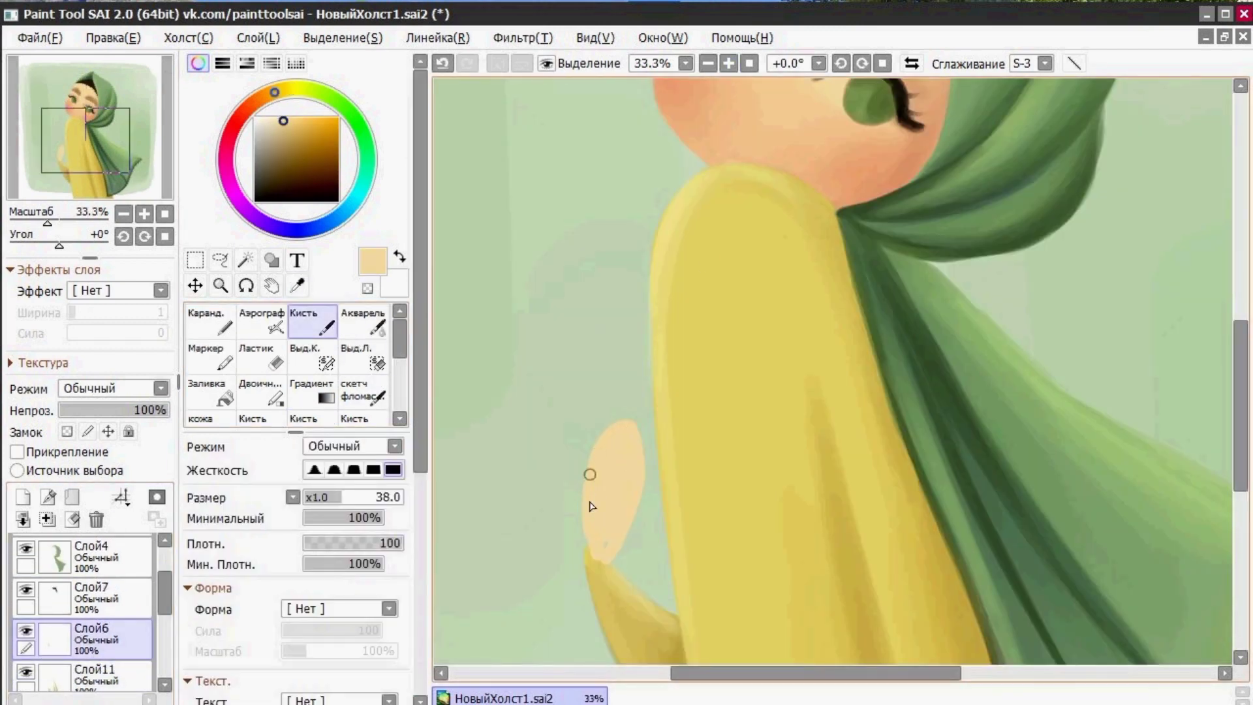
- Fill out the raised hand in pale skin tone and shade its fingertips in orange with the paper brush at size 46
drag(590, 503, 589, 556)
click(297, 285)
click(848, 193)
click(315, 132)
drag(400, 339, 400, 367)
click(266, 384)
click(349, 498)
mouse_move(607, 447)
mouse_down()
mouse_move(631, 429)
mouse_move(624, 462)
mouse_up()
- Show the sketch layer Слой2 and create a new layer directly above Слой10 for the flower
scroll(618, 378, down, 3)
drag(165, 593, 166, 566)
click(25, 546)
click(101, 607)
click(23, 497)
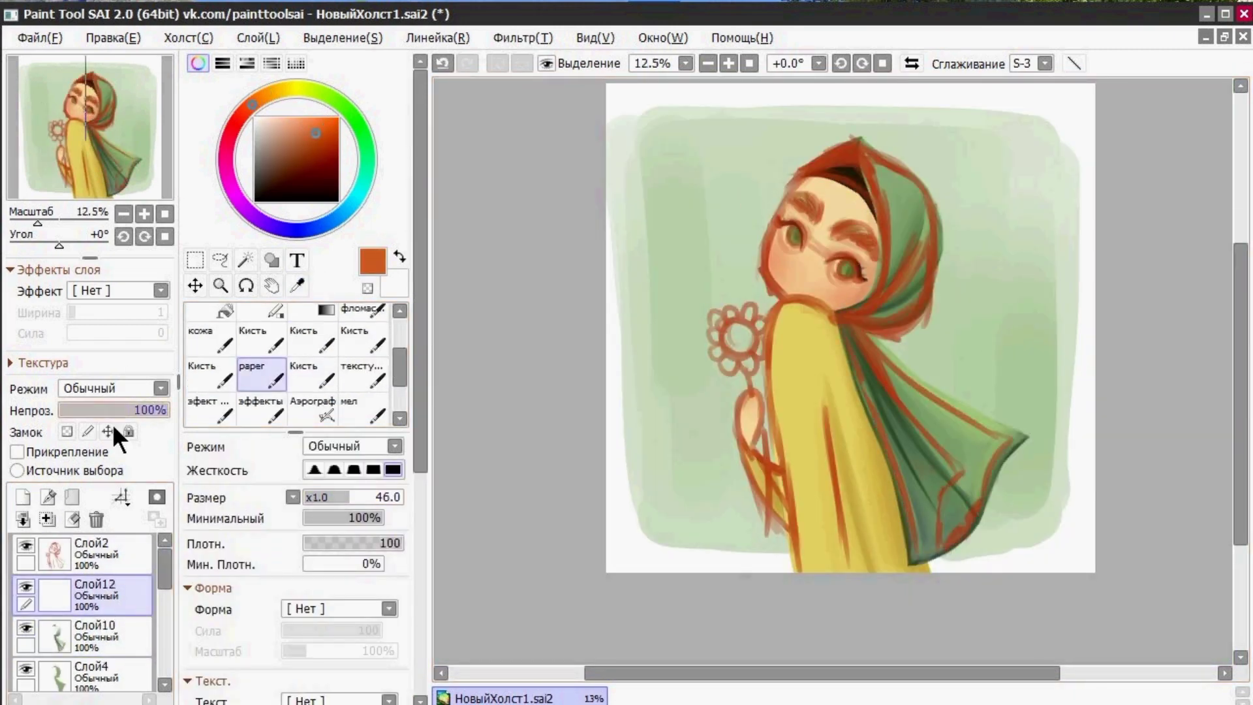
- Choose a light yellow and paint the flower's petals over the sketch with the Кисть brush at size 59
drag(399, 367, 400, 338)
click(313, 322)
click(284, 91)
click(302, 125)
click(362, 498)
click(296, 123)
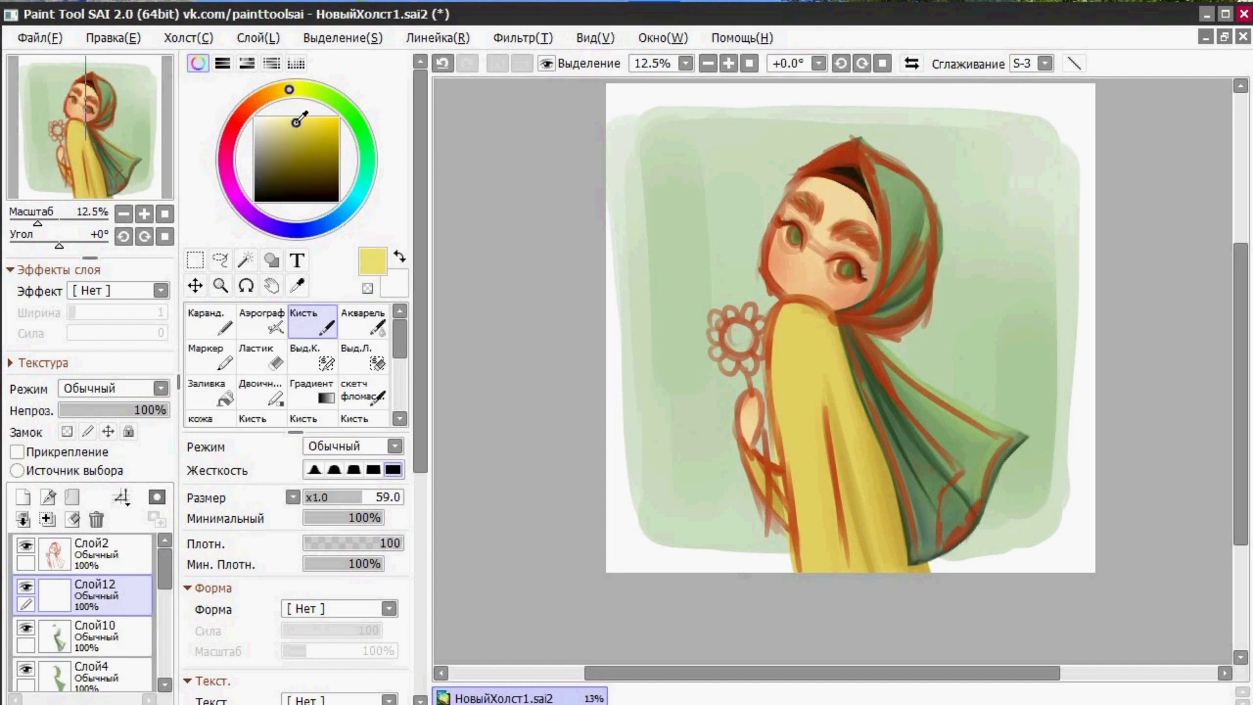
mouse_move(747, 311)
mouse_down()
mouse_move(759, 324)
mouse_move(748, 364)
mouse_move(744, 346)
mouse_move(752, 395)
mouse_up()
- Paint the flower's brown centre and a dark green stem at brush size 35 with minimum size 0%, and hide the sketch
click(244, 117)
click(295, 157)
click(352, 117)
click(277, 173)
click(338, 498)
click(304, 518)
drag(761, 430, 771, 504)
click(25, 546)
- Fill out the petals around the brown centre with yellow at brush size 35
triple_click(728, 64)
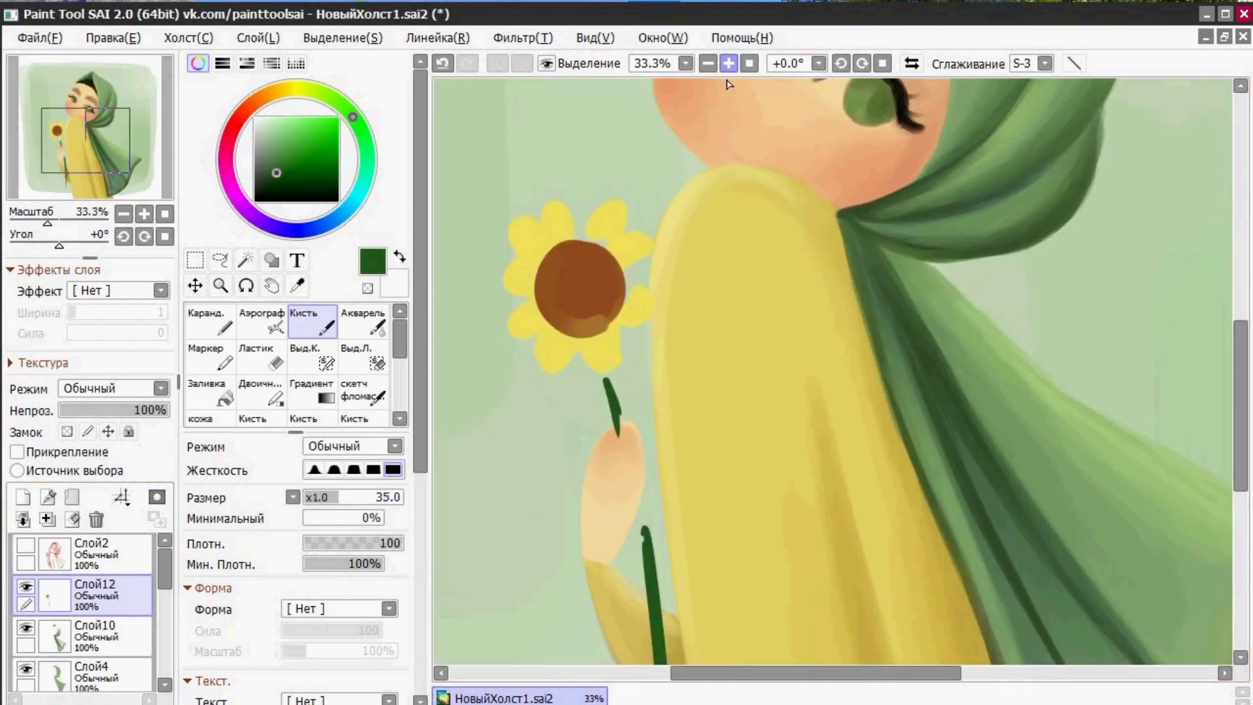
click(728, 64)
click(289, 89)
drag(745, 227, 777, 214)
drag(739, 226, 731, 294)
drag(691, 176, 652, 177)
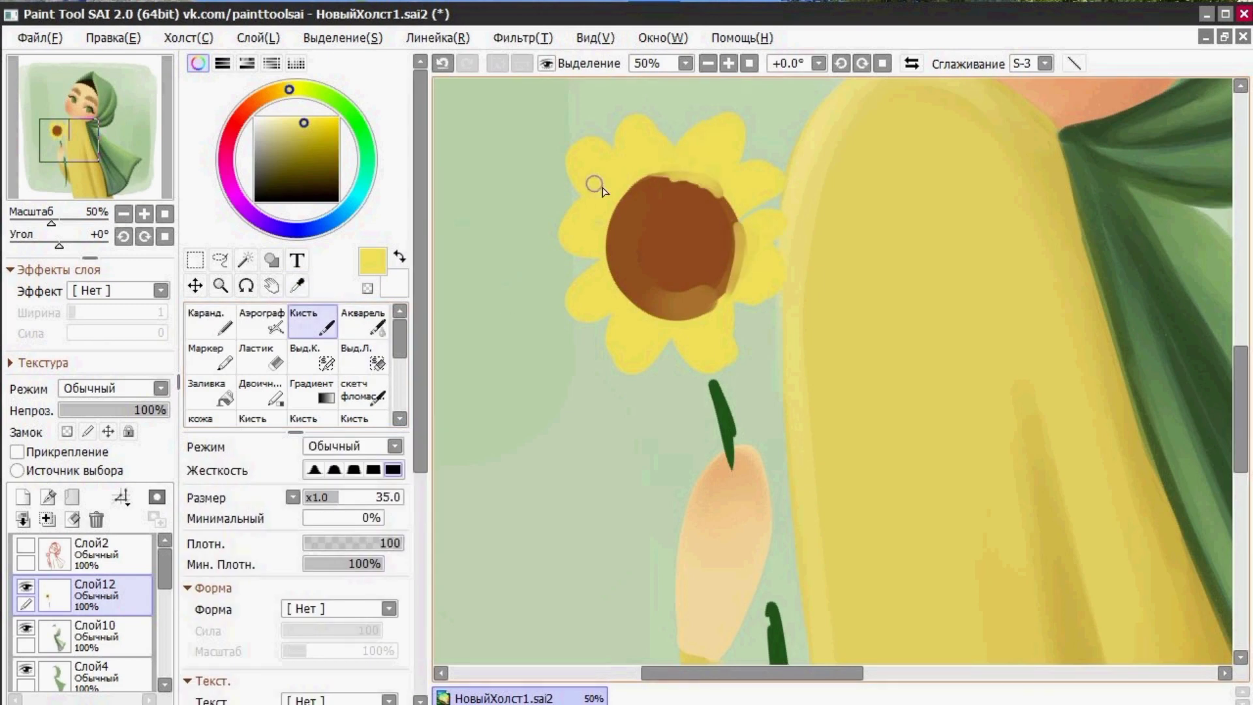
- Try painting dark mustard accents on the upper petals at brush size 24
click(281, 91)
click(307, 136)
click(329, 497)
drag(716, 137, 697, 170)
mouse_move(716, 181)
mouse_down()
mouse_move(722, 121)
mouse_move(687, 156)
mouse_up()
drag(678, 153, 615, 131)
click(445, 62)
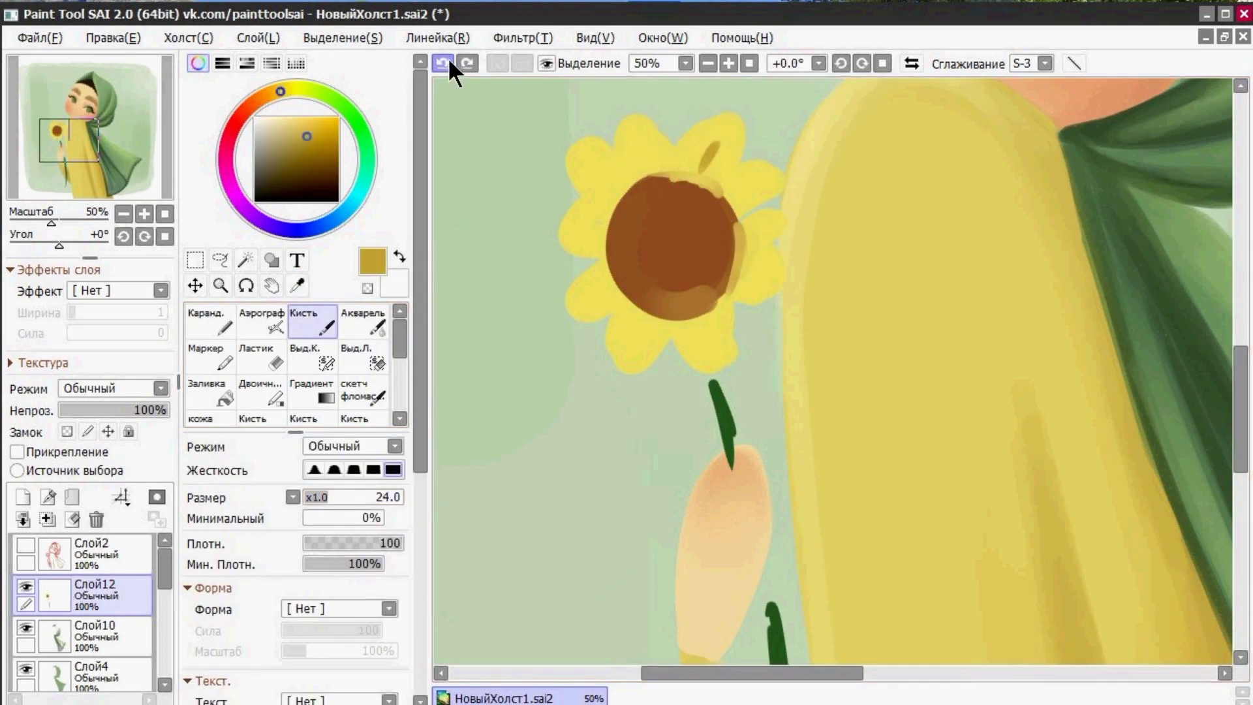
- Choose a softer mustard and outline each of the flower's petals
click(296, 285)
click(282, 91)
drag(692, 139, 724, 186)
mouse_move(723, 121)
mouse_down()
mouse_move(741, 212)
mouse_move(722, 283)
mouse_move(666, 330)
mouse_move(613, 256)
mouse_move(671, 148)
mouse_move(742, 126)
mouse_move(741, 274)
mouse_move(627, 355)
mouse_move(598, 167)
mouse_move(645, 150)
mouse_up()
- Blend mustard shading into the petals around the flower's centre with the paper brush
scroll(287, 366, down, 3)
click(261, 347)
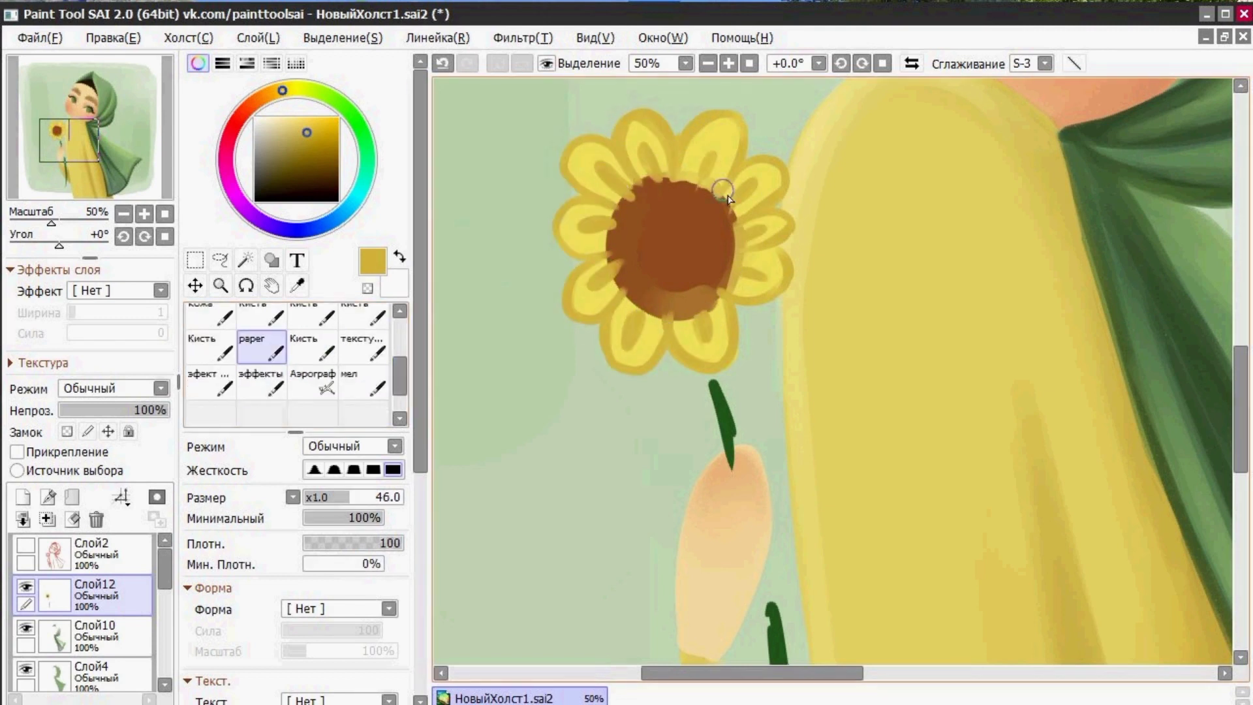
click(339, 497)
mouse_move(722, 190)
mouse_down()
mouse_move(679, 148)
mouse_move(629, 163)
mouse_up()
- Deepen the flower's centre with dark brown and dab tan seeds around it with the paper brush at size 29
click(284, 118)
scroll(287, 365, up, 3)
click(313, 321)
drag(653, 208, 708, 285)
scroll(287, 366, down, 3)
click(262, 346)
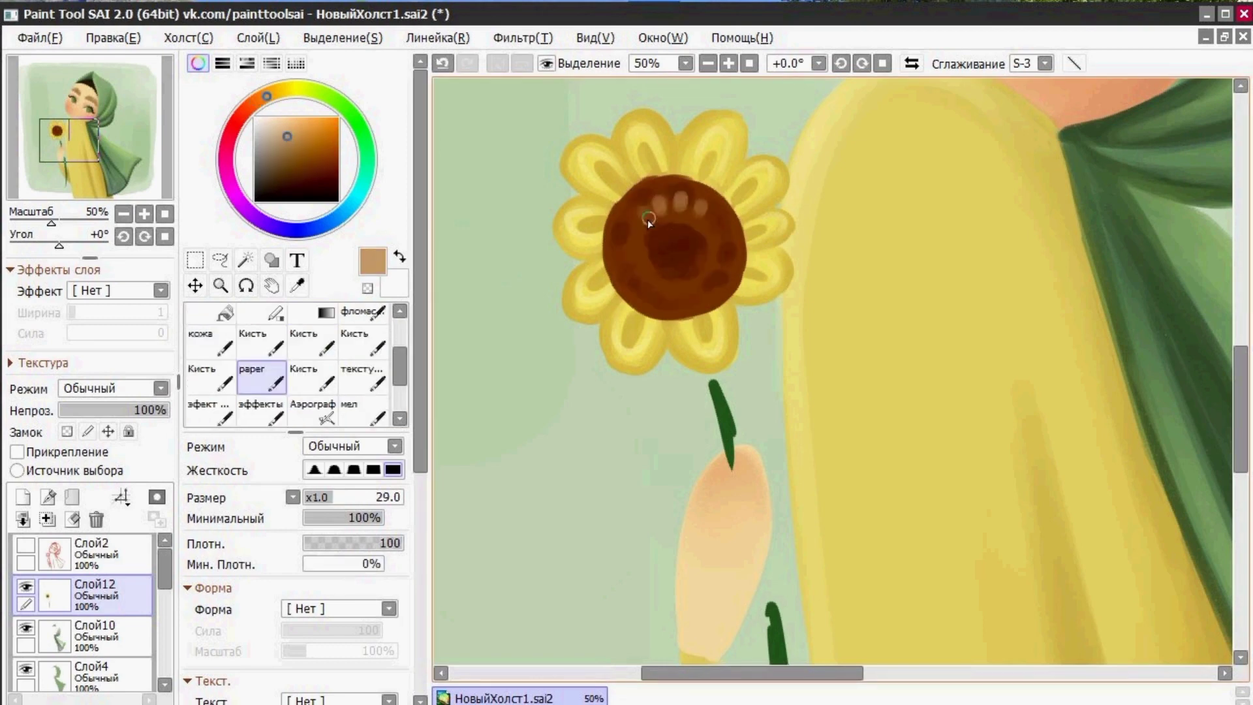
- Sample the petals' mustard, touch up the flower and trim the stem with the eraser at size 32
click(261, 356)
click(313, 320)
right_click(769, 172)
click(261, 356)
drag(798, 623, 809, 568)
- Create a new layer above the flower layer Слой12 and set its blending mode to Shade
scroll(809, 456, down, 3)
drag(1241, 424, 1241, 390)
drag(863, 672, 890, 672)
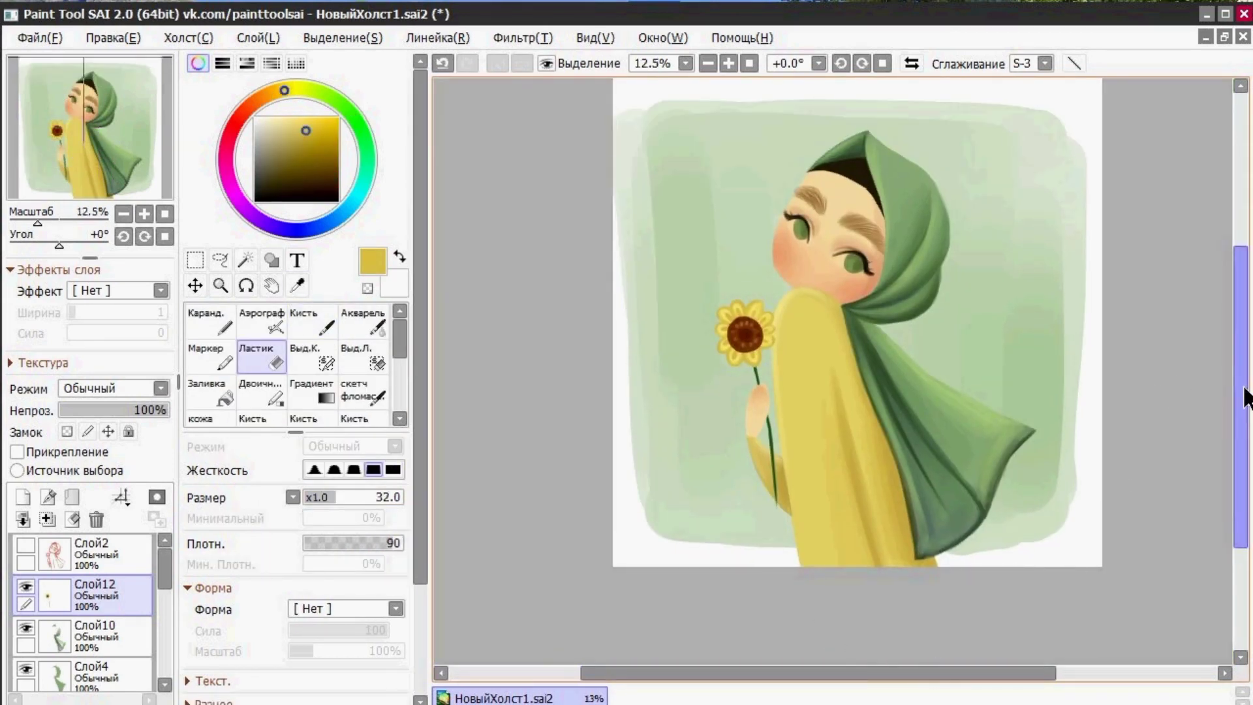
drag(1242, 388, 1243, 364)
drag(855, 672, 867, 672)
click(31, 496)
click(114, 389)
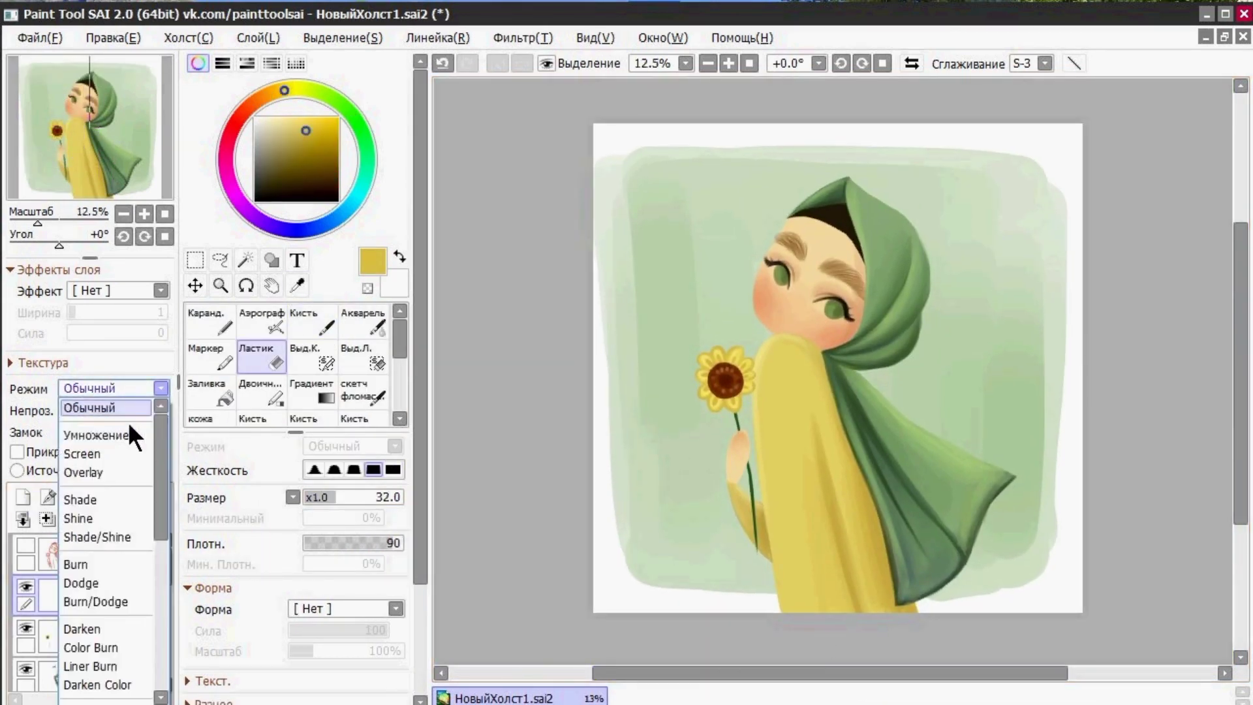
click(101, 499)
- Choose a muted purple and shade the headscarf's hanging tail with the Кисть brush at size 89 and minimum size 100%
click(253, 214)
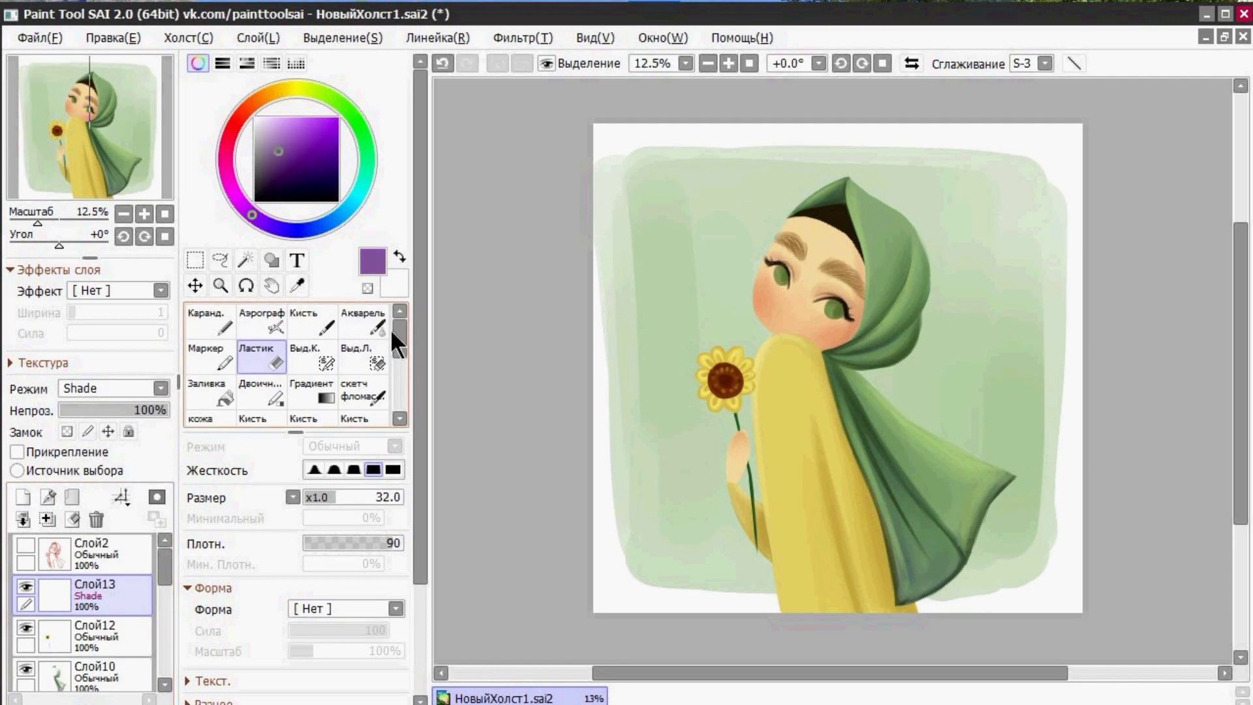
click(325, 325)
mouse_move(420, 362)
mouse_down()
mouse_move(420, 560)
mouse_move(419, 320)
mouse_up()
click(355, 494)
click(358, 515)
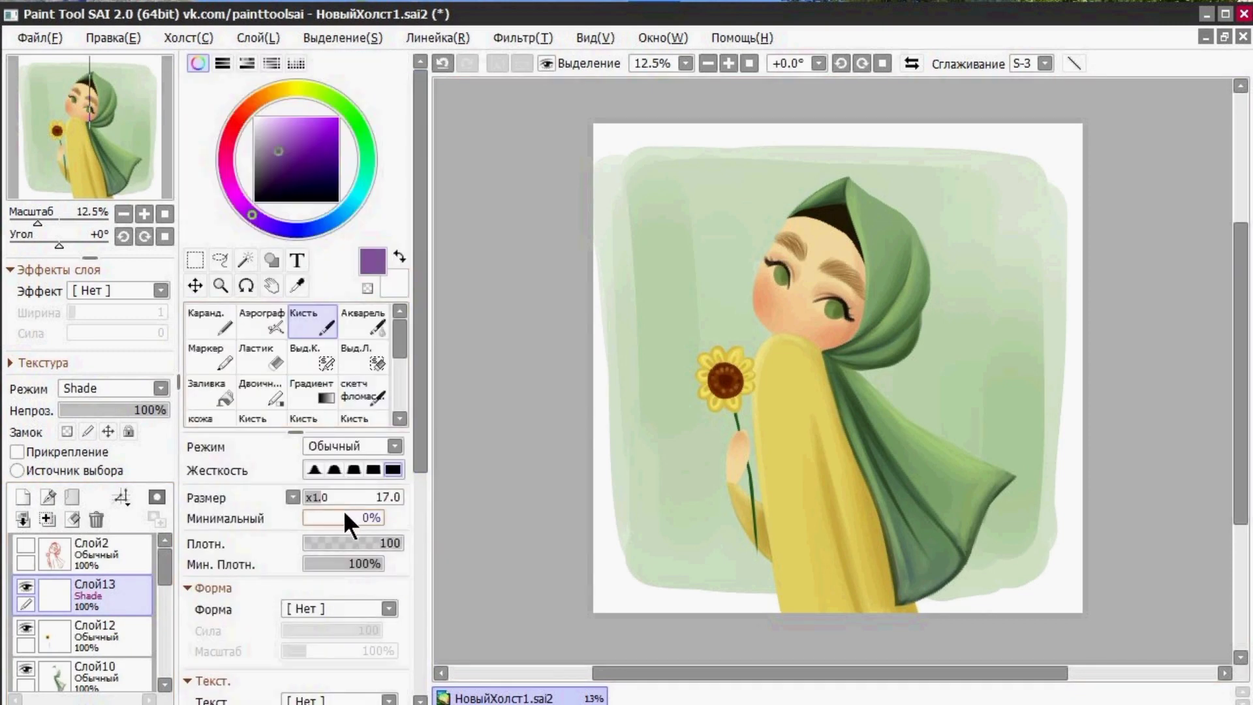
click(351, 497)
click(382, 517)
click(393, 497)
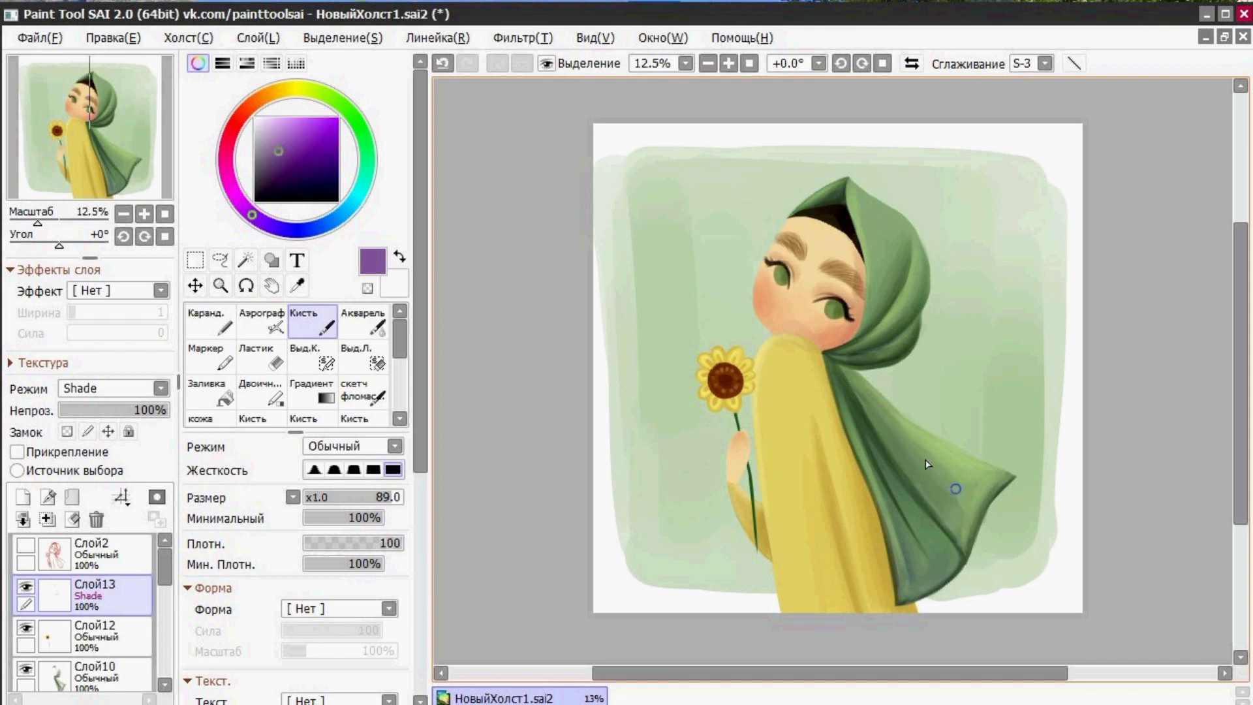
drag(854, 409, 882, 481)
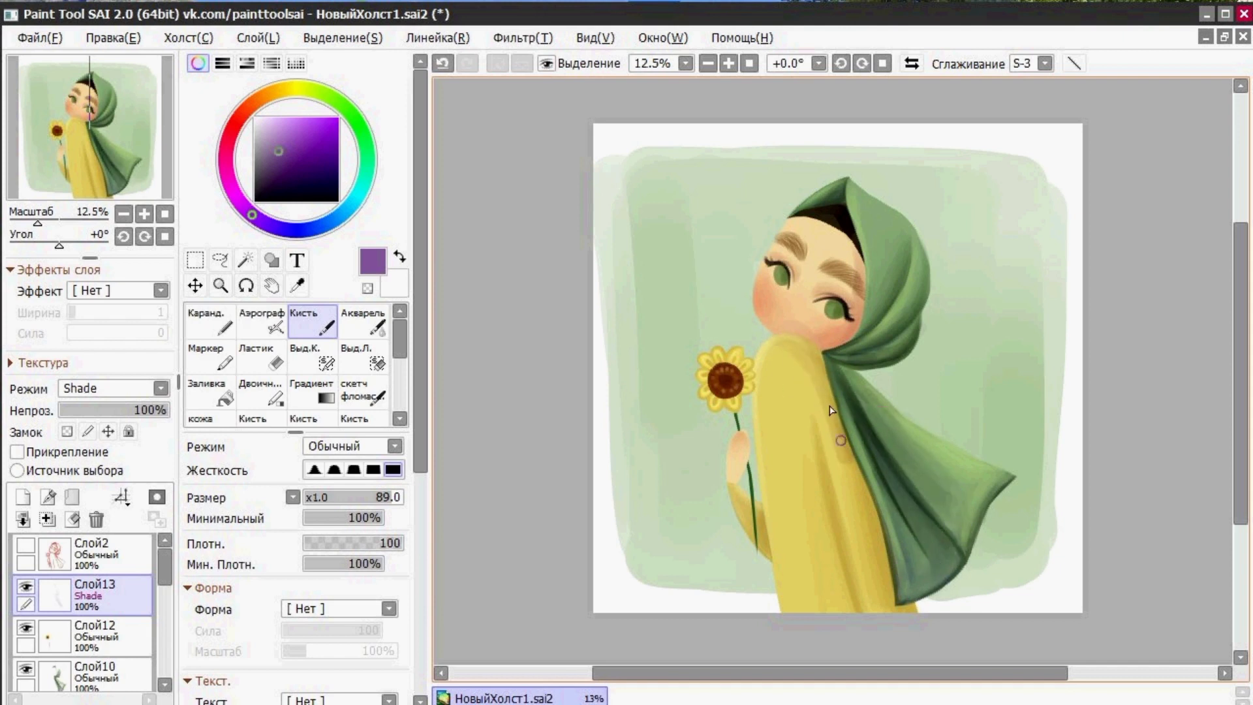
- Shade the dress's long back folds, the forearm and the hand in purple, and trim the excess with the eraser
mouse_move(832, 410)
mouse_down()
mouse_move(894, 610)
mouse_move(887, 594)
mouse_up()
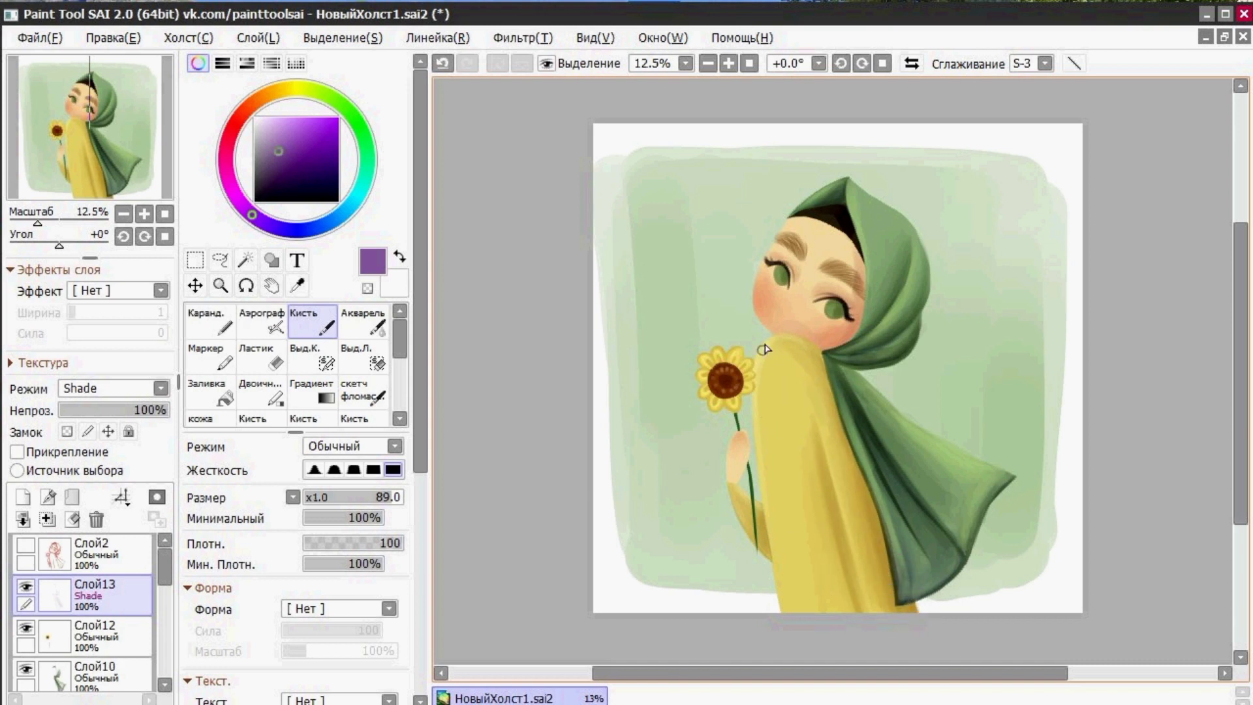
drag(744, 474, 765, 552)
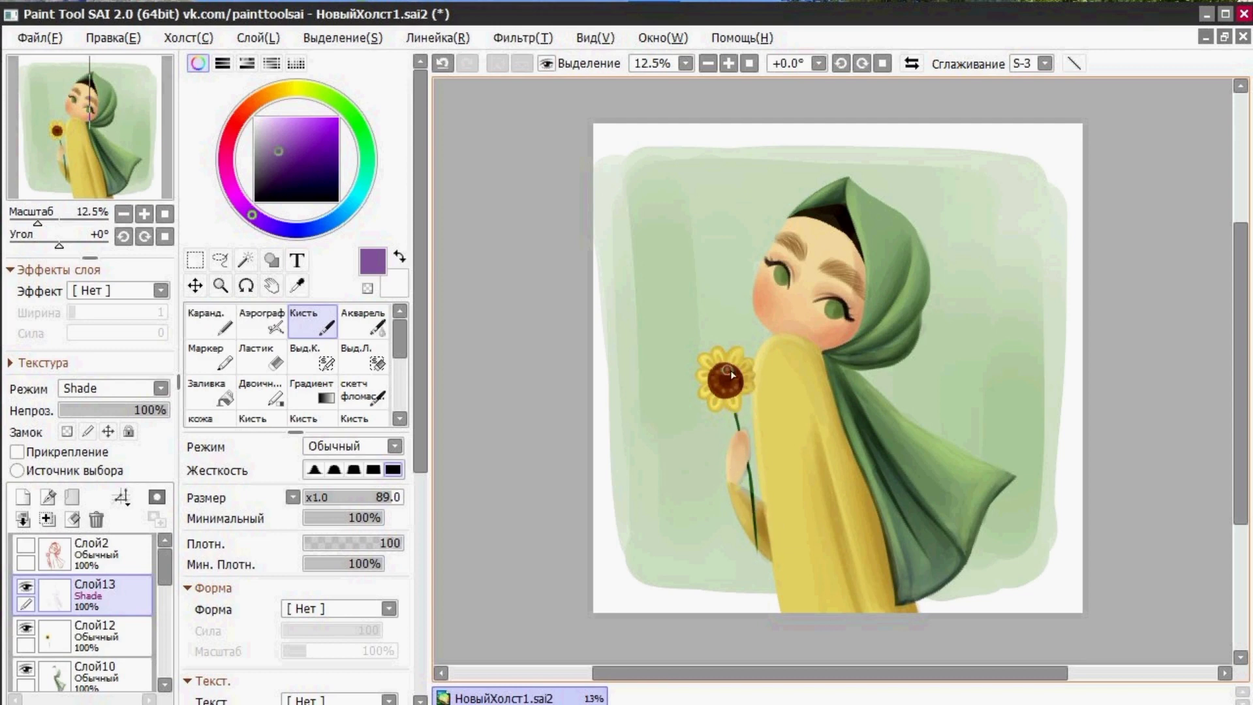
key(e)
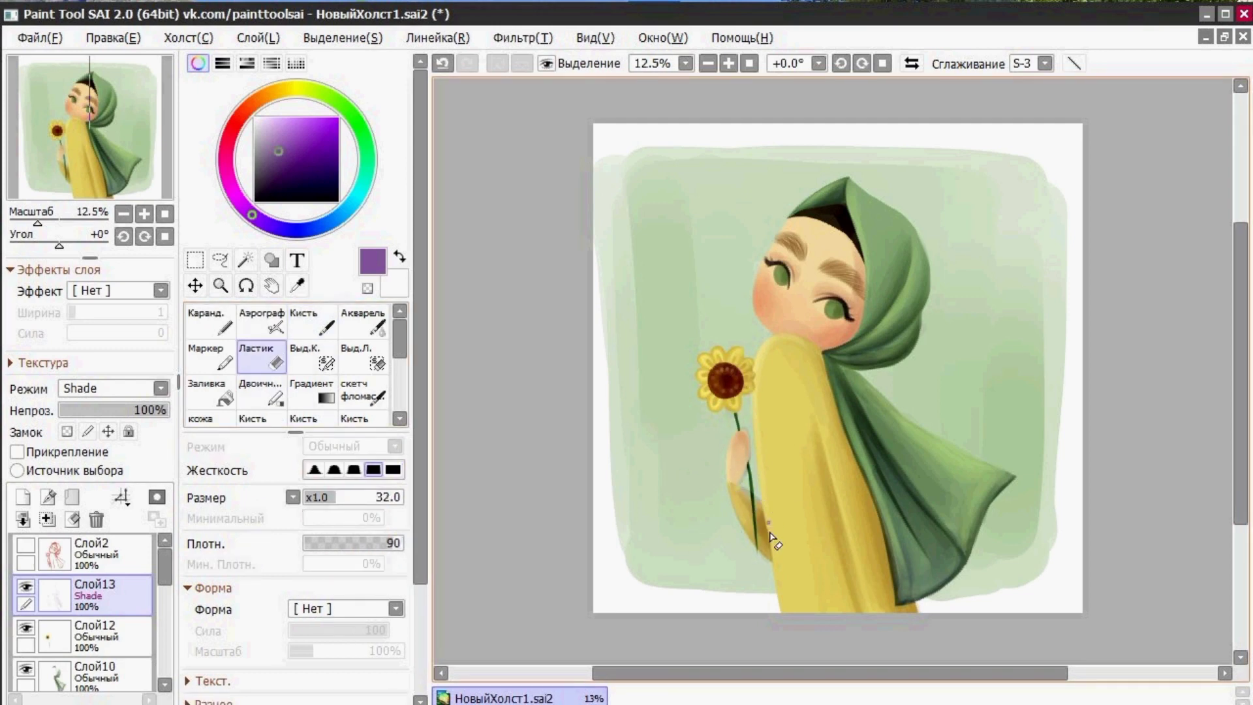
scroll(716, 104, up, 2)
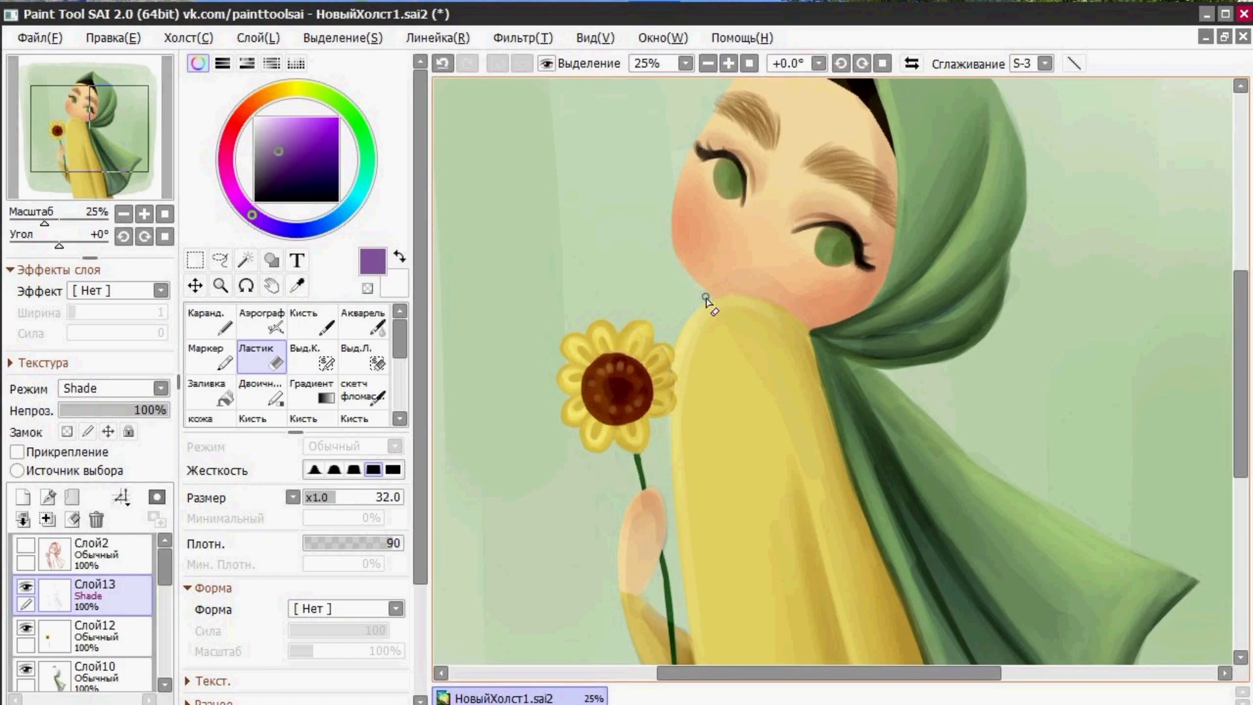
- Shade along the face's edge and the headscarf's folds in purple, cleaning the outline with the eraser
key(b)
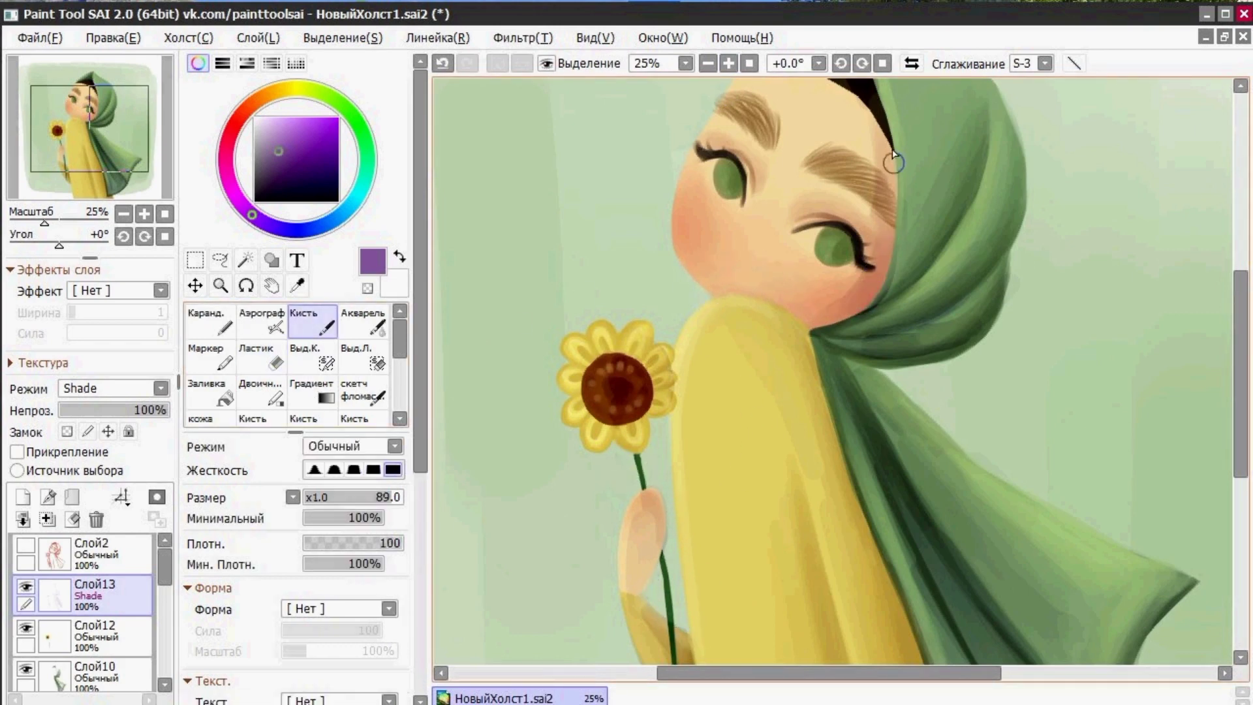
scroll(925, 230, down, 1)
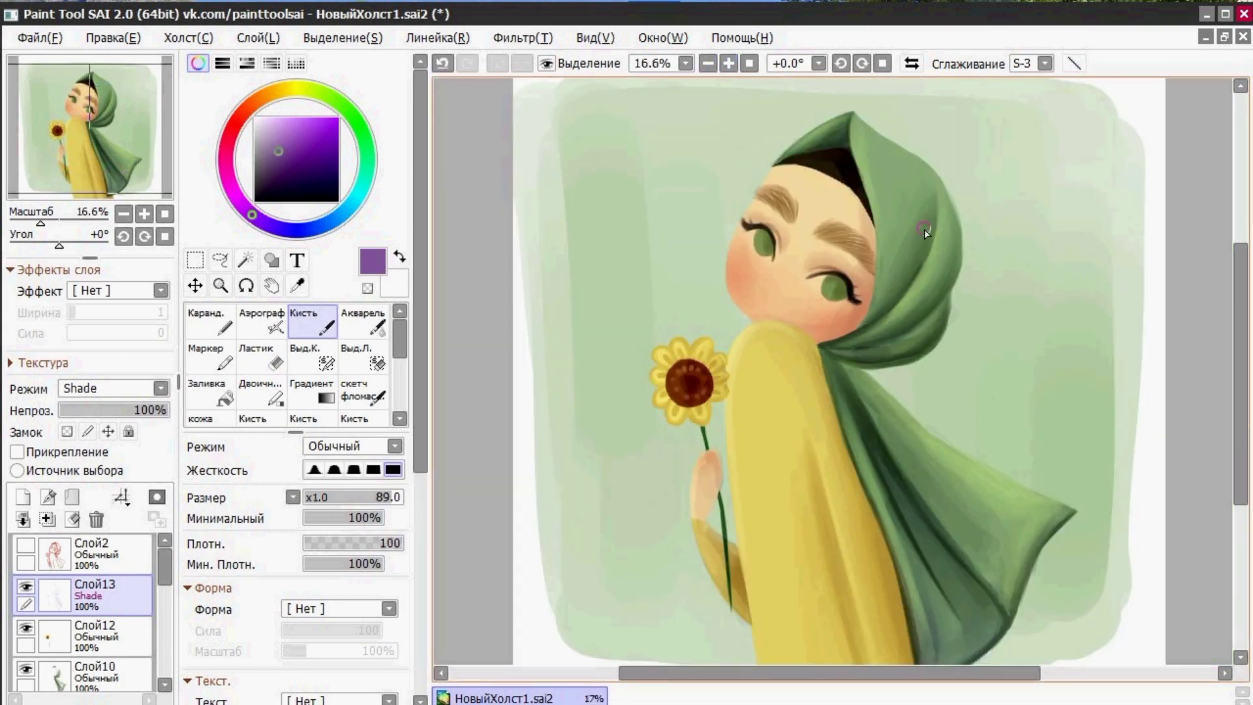
click(267, 358)
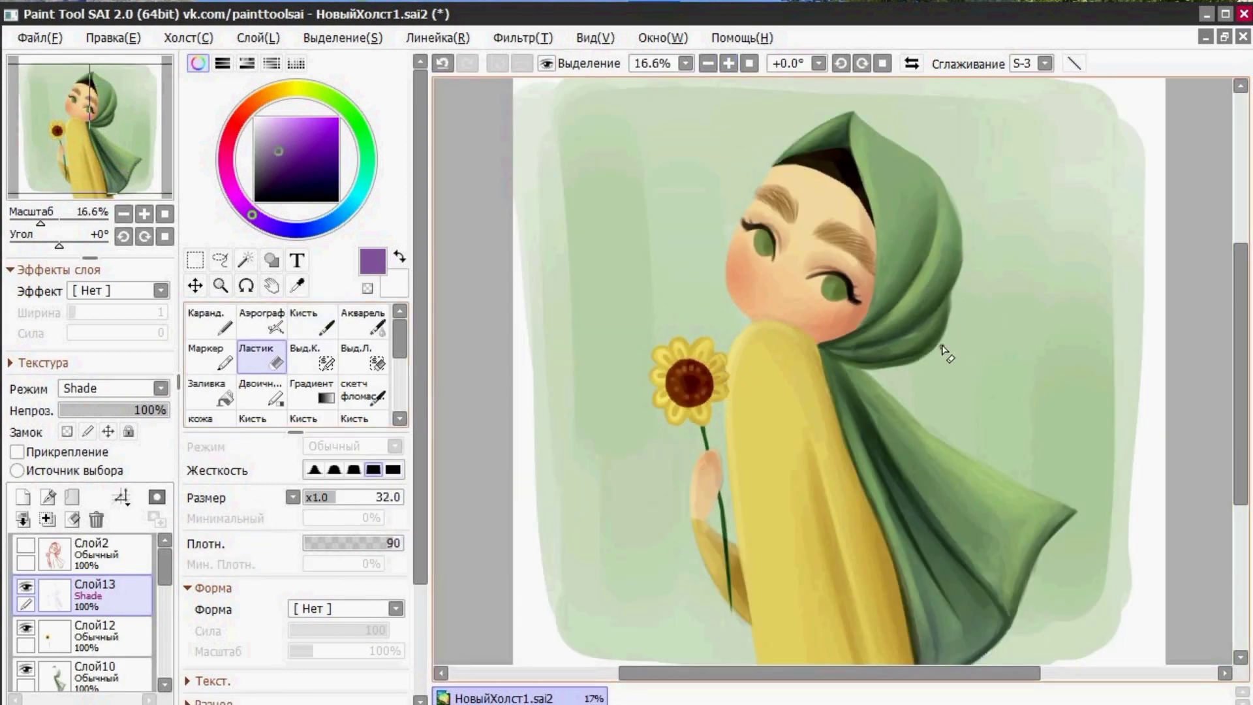
key(b)
scroll(885, 365, down, 1)
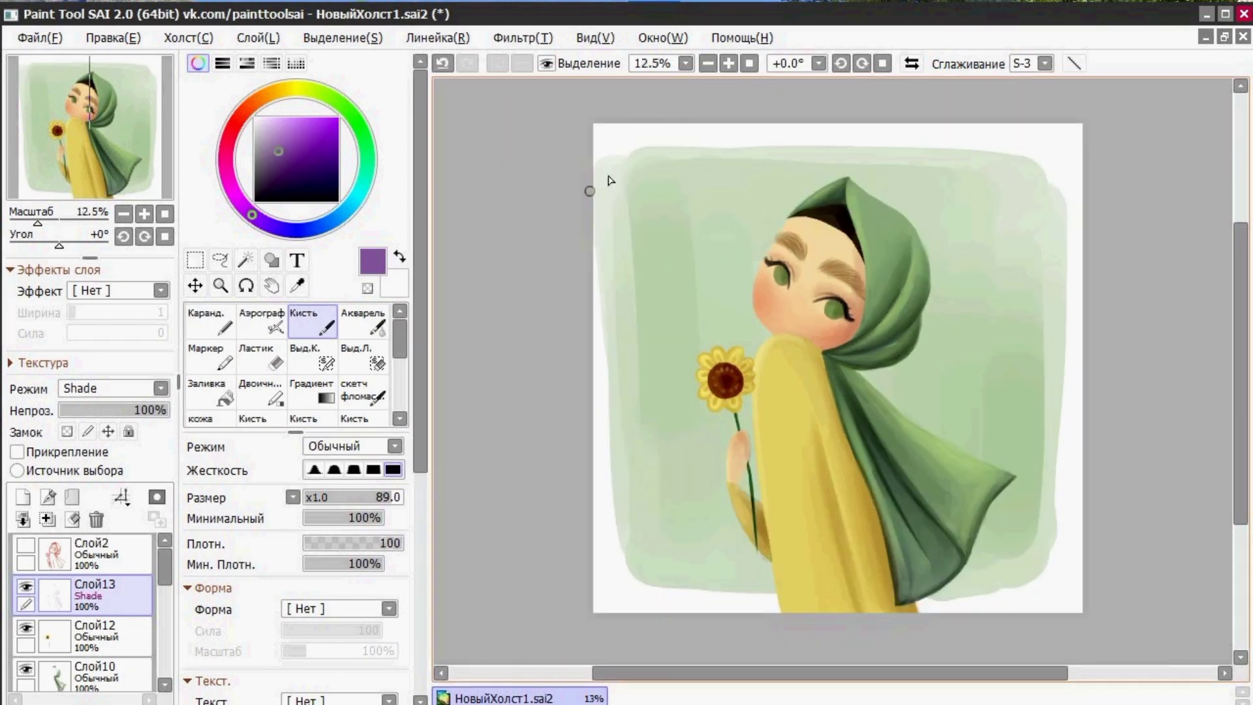
- Create another layer above the Shade layer and set its blending mode to Shine
click(23, 497)
click(162, 388)
click(92, 512)
- Choose a warm yellow and highlight the headscarf's front edges at brush size 67 with minimum size 0%
click(281, 92)
click(301, 122)
drag(374, 518, 304, 519)
click(370, 498)
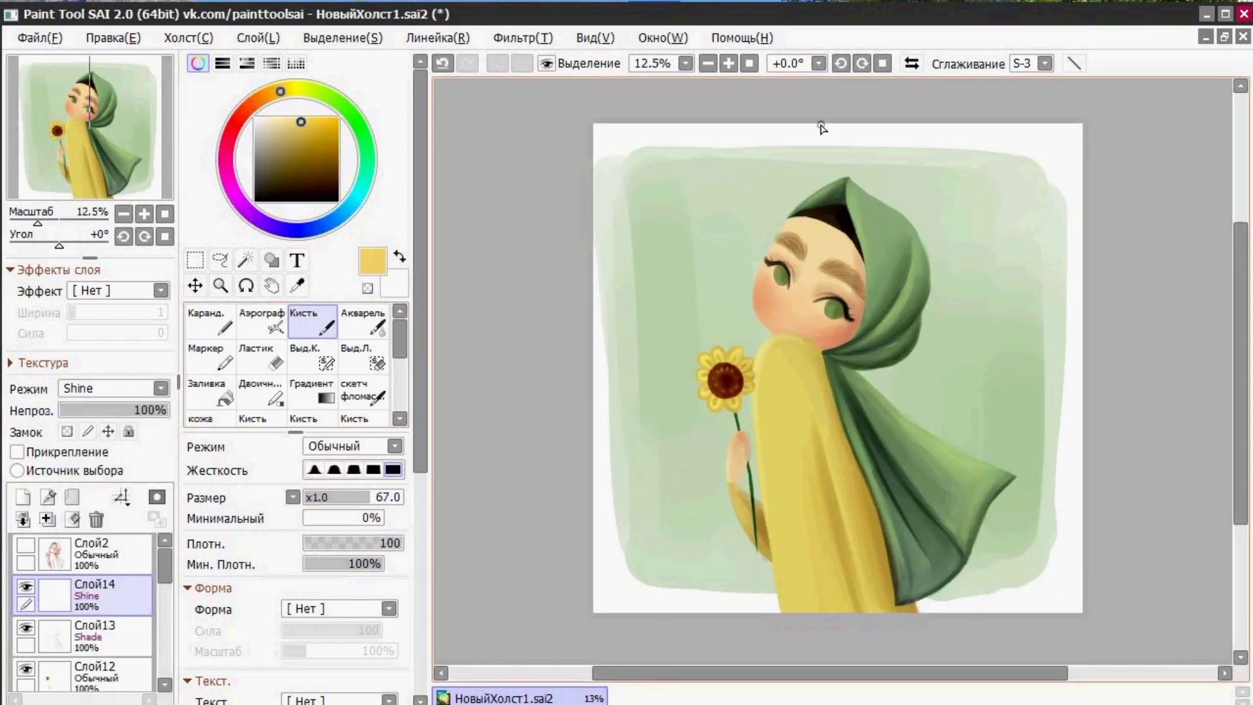
scroll(832, 252, up, 2)
mouse_move(789, 139)
mouse_down()
mouse_move(858, 106)
mouse_move(895, 286)
mouse_up()
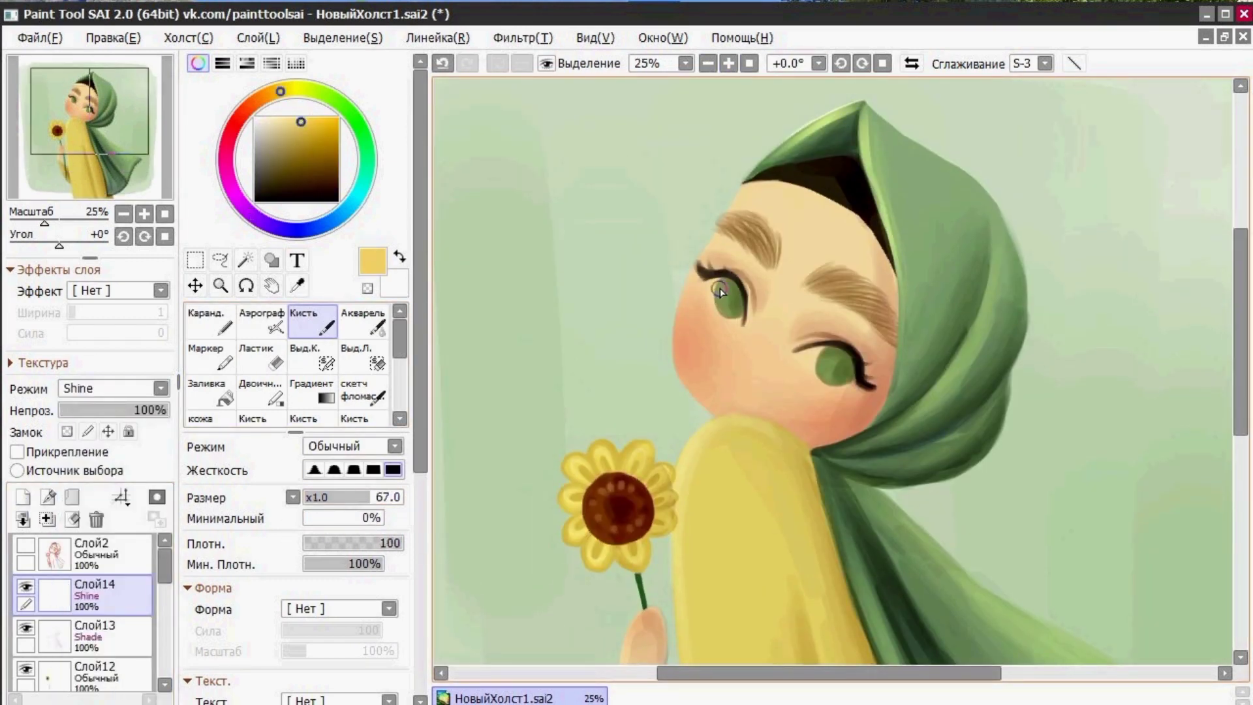
- Add round highlights to both green irises at brush size 22
scroll(731, 215, up, 1)
drag(370, 499, 328, 499)
click(620, 193)
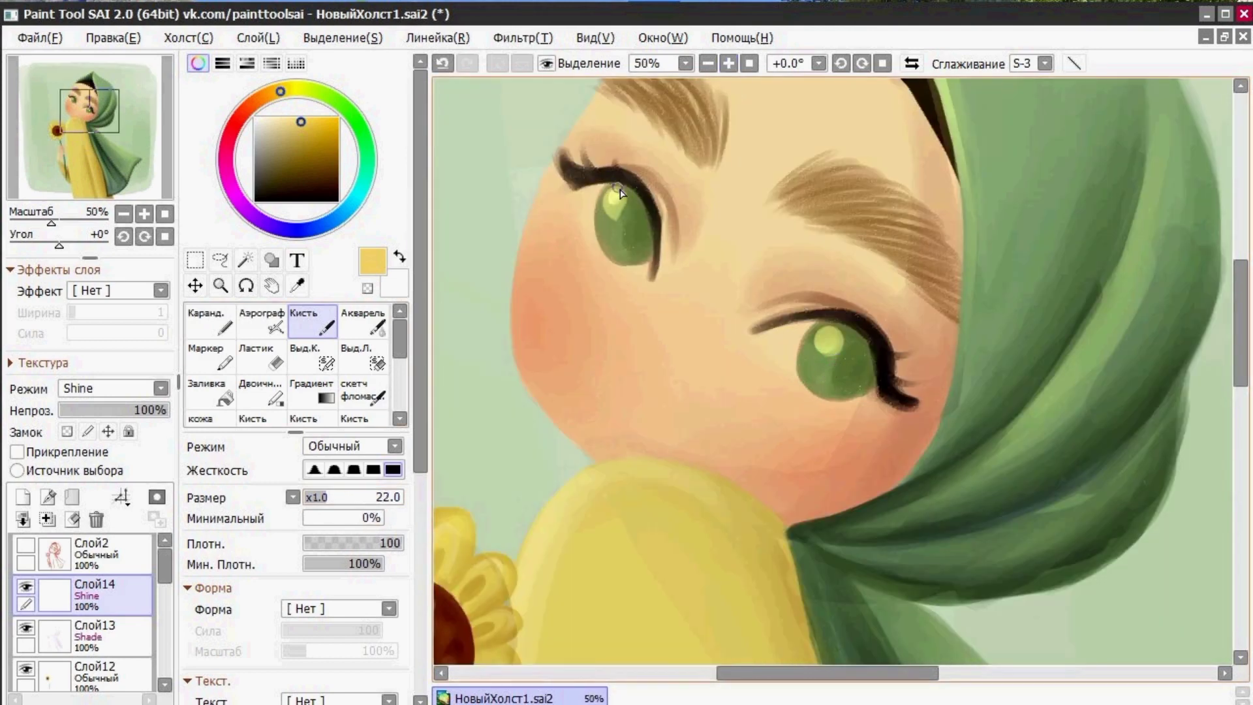
- Highlight the cheek, the dress's shoulder and front edge, and the flower at brush size 47
scroll(826, 358, down, 1)
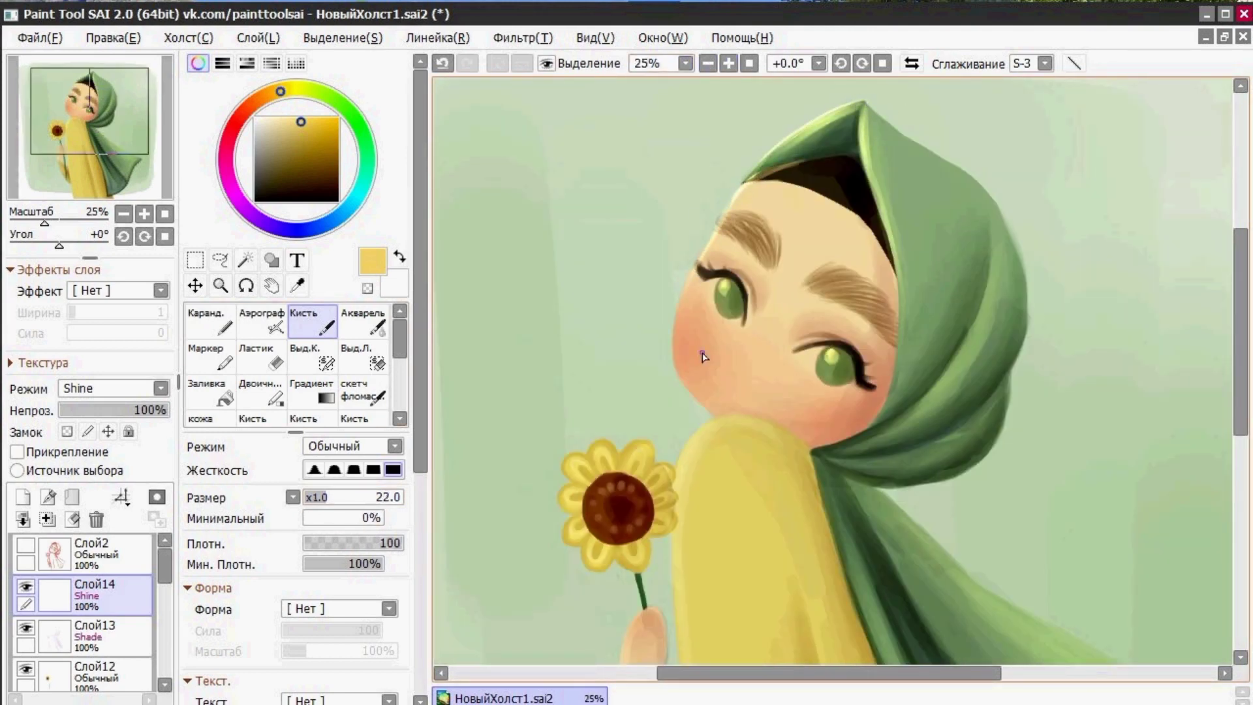
drag(366, 498, 392, 498)
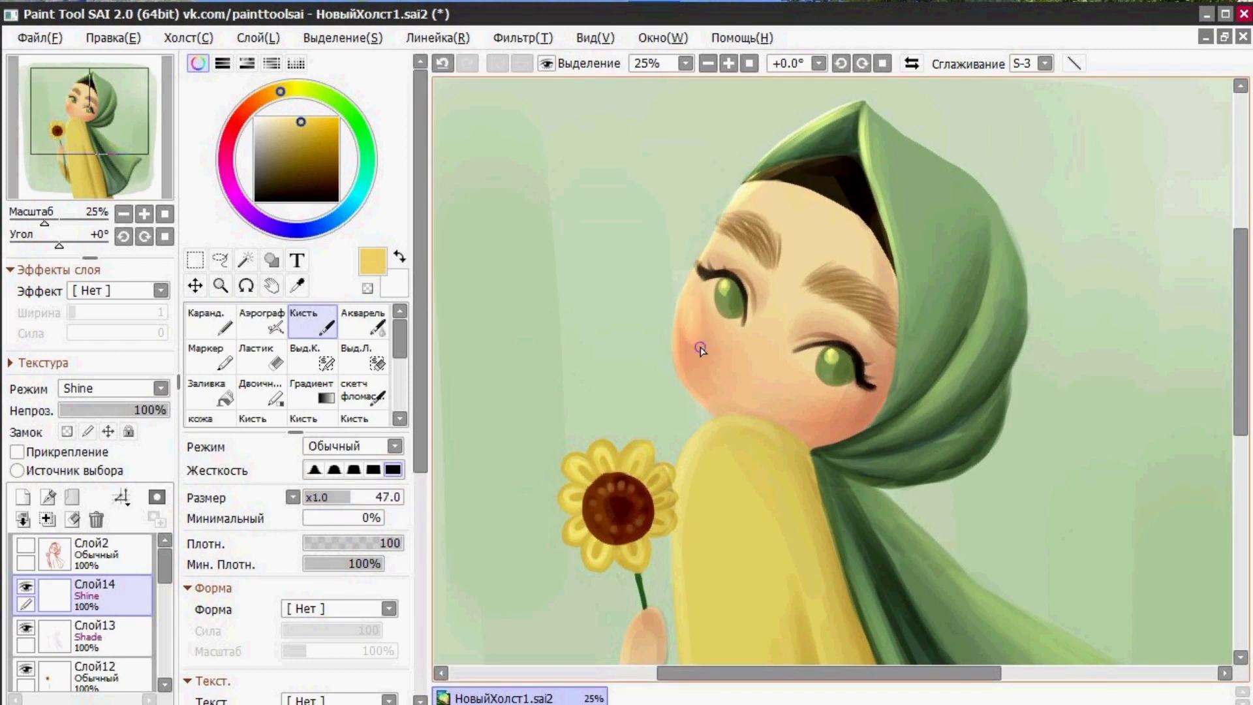
drag(729, 431, 675, 541)
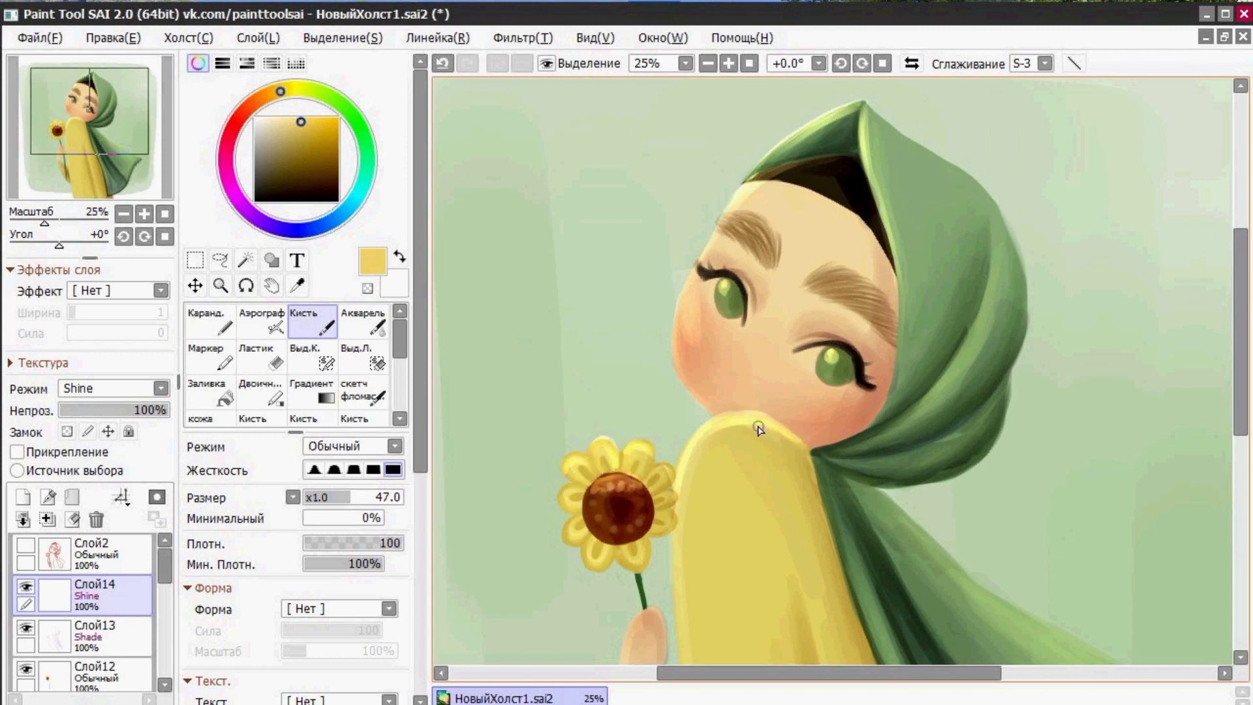
- Create a new normal-mode layer above the Shine layer and select the paper brush
click(748, 64)
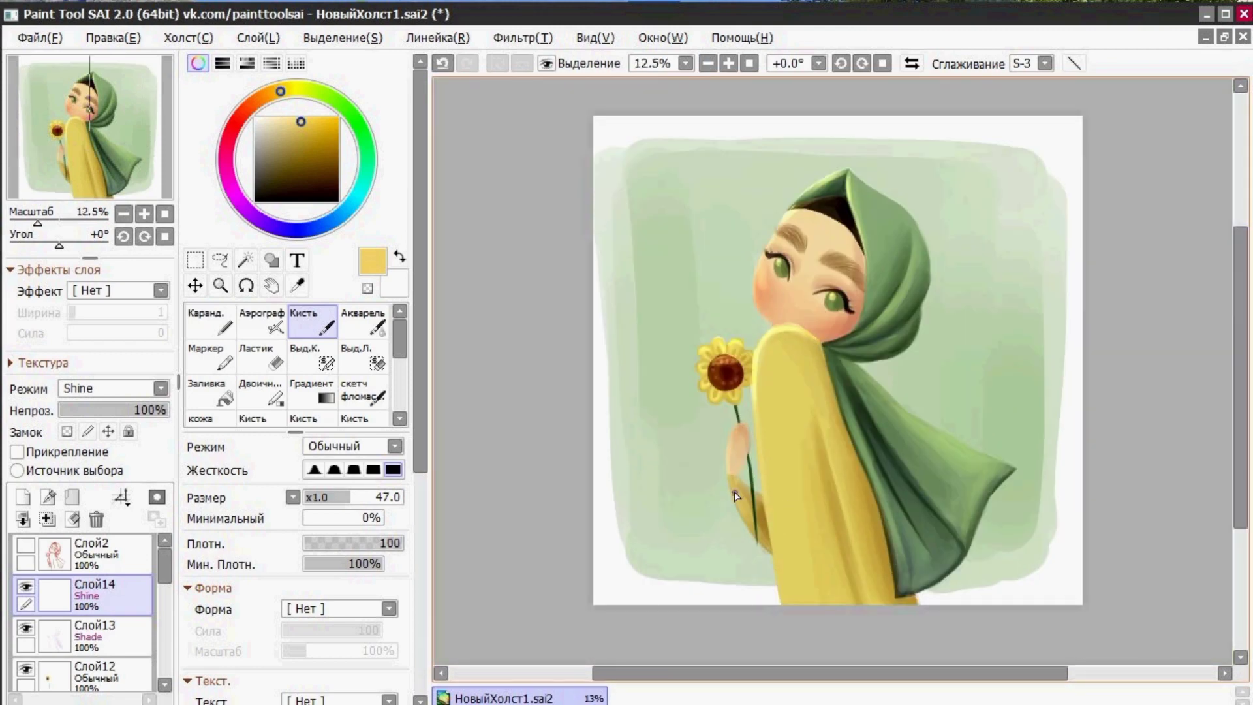
click(23, 498)
scroll(284, 365, down, 3)
click(284, 359)
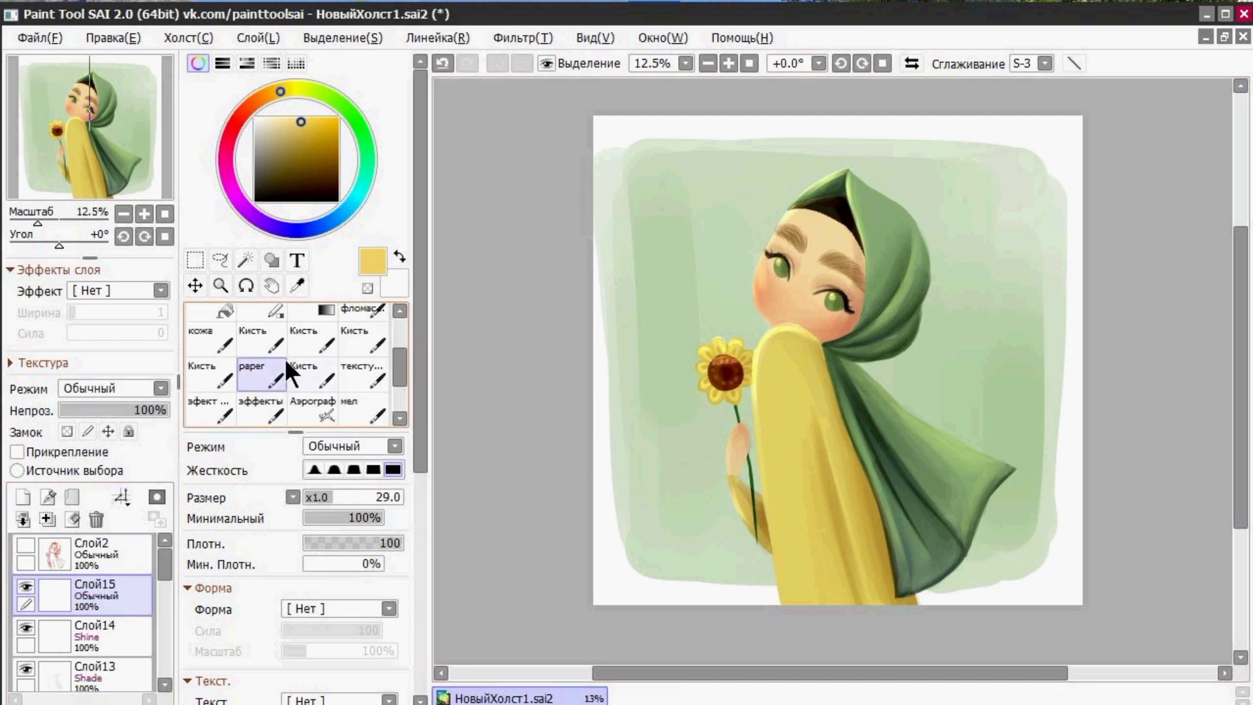
- Rotate the canvas to -33.8° at the headscarf's tail and set the paper brush to black, size 12, minimum size 0%
scroll(855, 587, up, 5)
drag(868, 673, 968, 672)
triple_click(840, 63)
drag(1240, 346, 1241, 383)
click(256, 201)
click(304, 518)
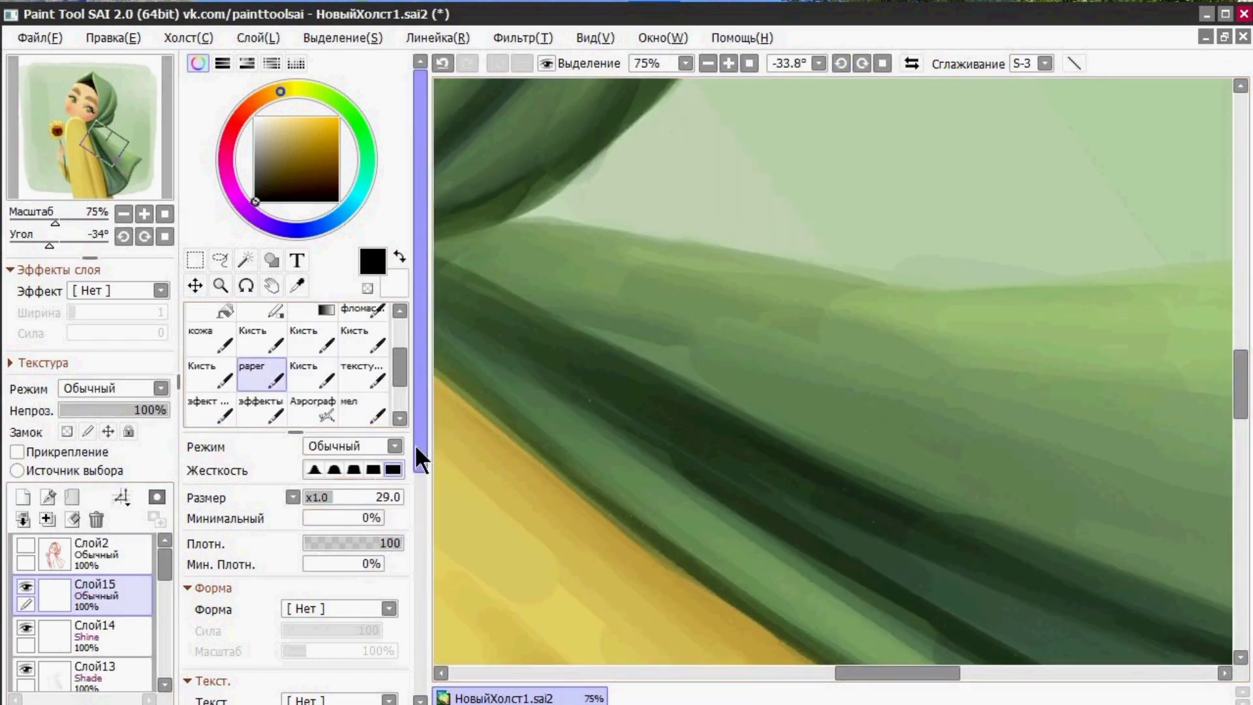
drag(419, 446, 420, 639)
click(324, 524)
drag(420, 523, 420, 330)
click(316, 497)
- Handwrite the artist's account handle as a signature along the upper edge of the headscarf's tail
mouse_move(661, 214)
mouse_down()
mouse_move(676, 243)
mouse_move(727, 246)
mouse_up()
drag(749, 225, 761, 246)
mouse_move(778, 197)
mouse_down()
mouse_move(775, 256)
mouse_move(803, 262)
mouse_up()
drag(832, 257, 883, 308)
drag(958, 276, 1021, 285)
drag(1045, 253, 1102, 258)
drag(1134, 215, 1129, 290)
- Reset the canvas rotation to 0°, bring the whole picture into view and open the file commands
triple_click(708, 64)
click(861, 63)
double_click(861, 63)
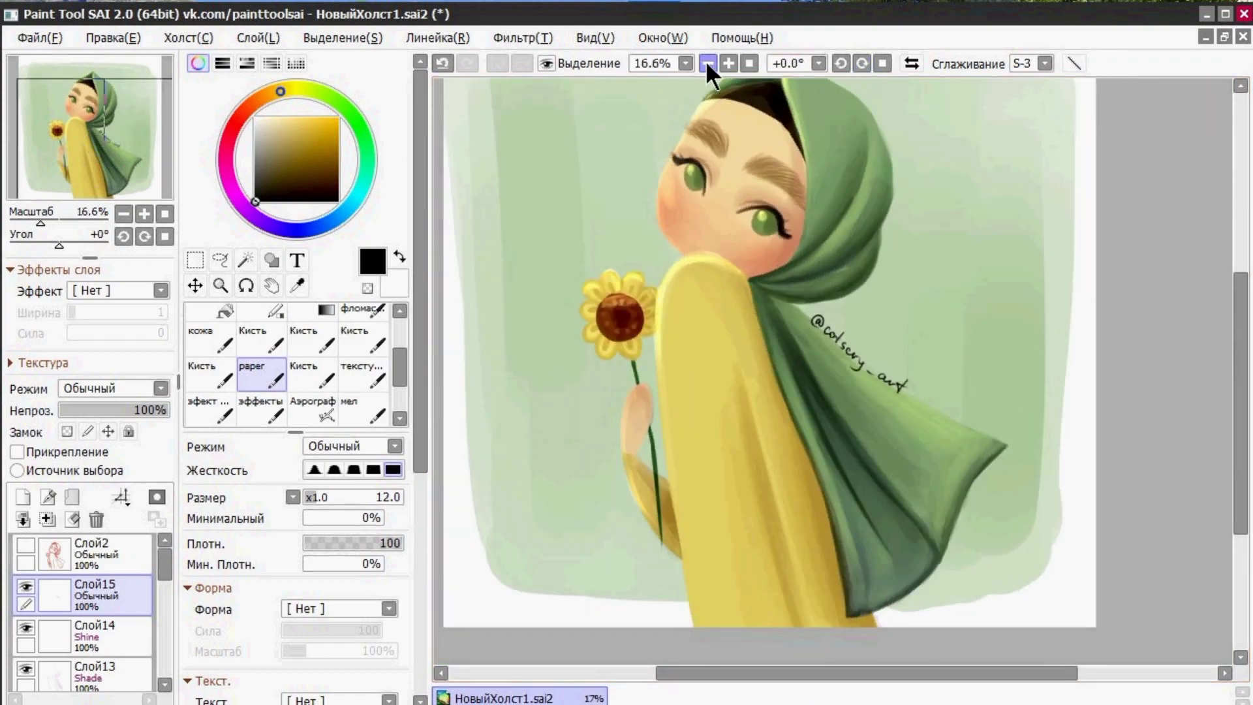
click(708, 63)
drag(1240, 398, 1241, 359)
click(39, 37)
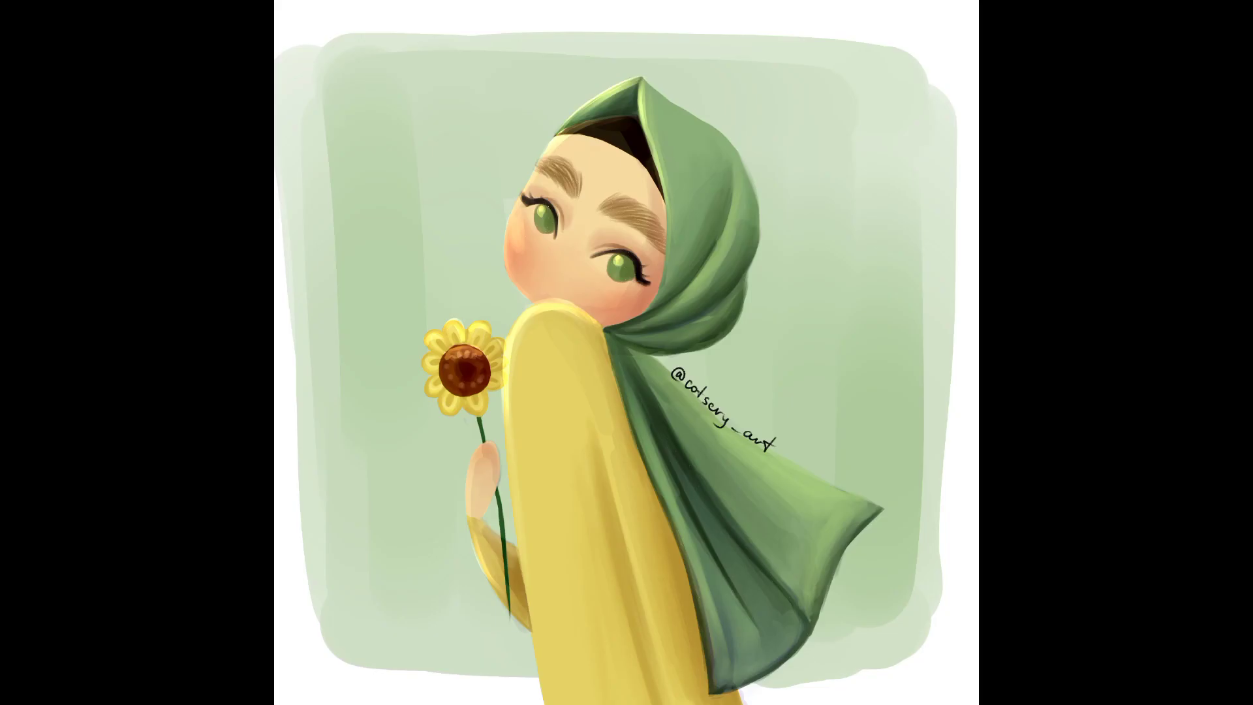